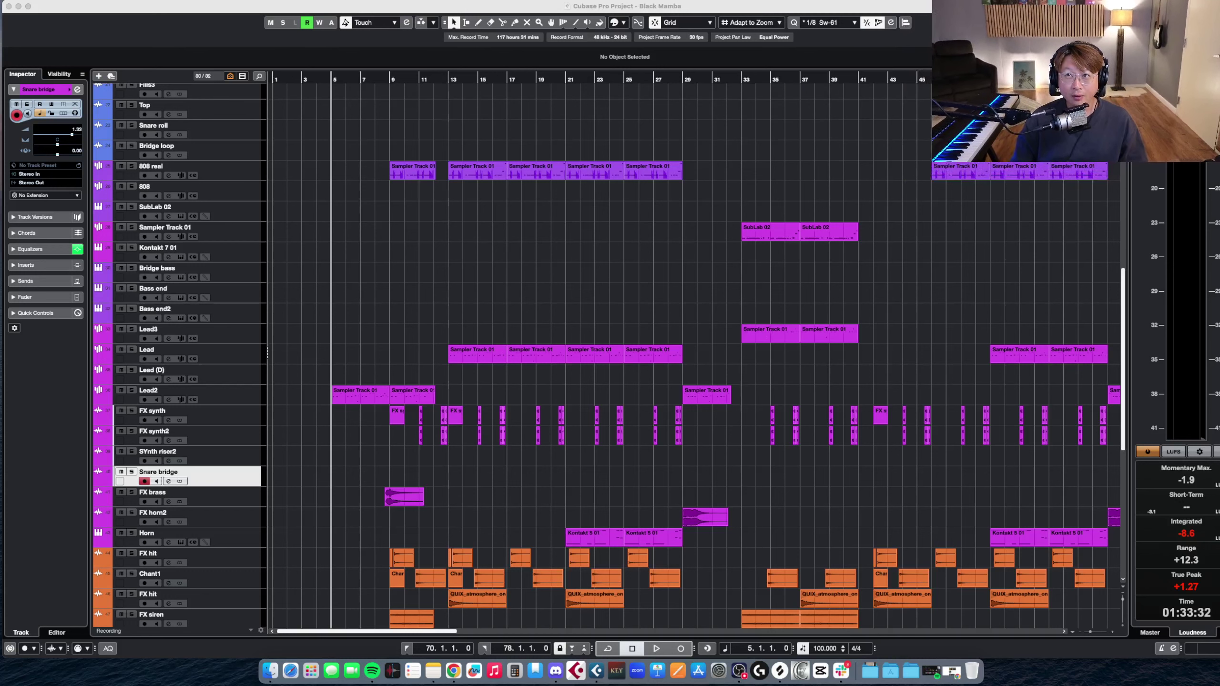
- Play the arrangement from bar 21 with the full track list in view and expand the project window to fill the screen
key(shift+g)
key(shift+g)
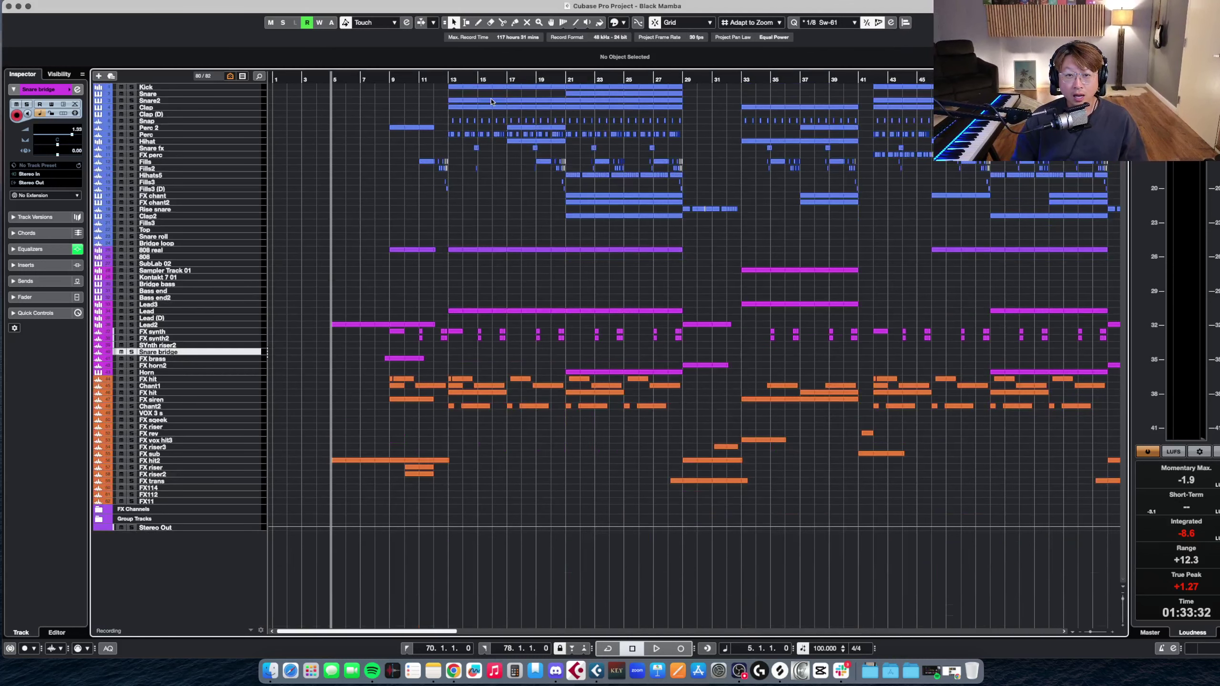
key(shift+h)
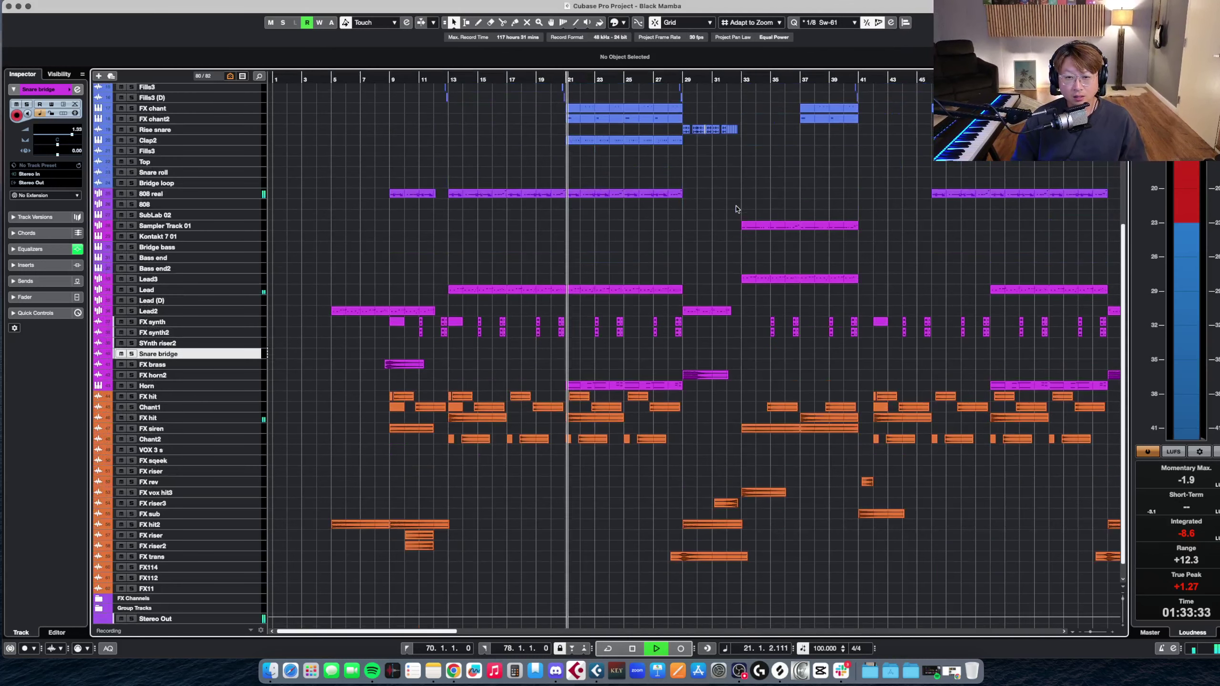
scroll(737, 208, up, 1)
right_click(735, 208)
click(739, 207)
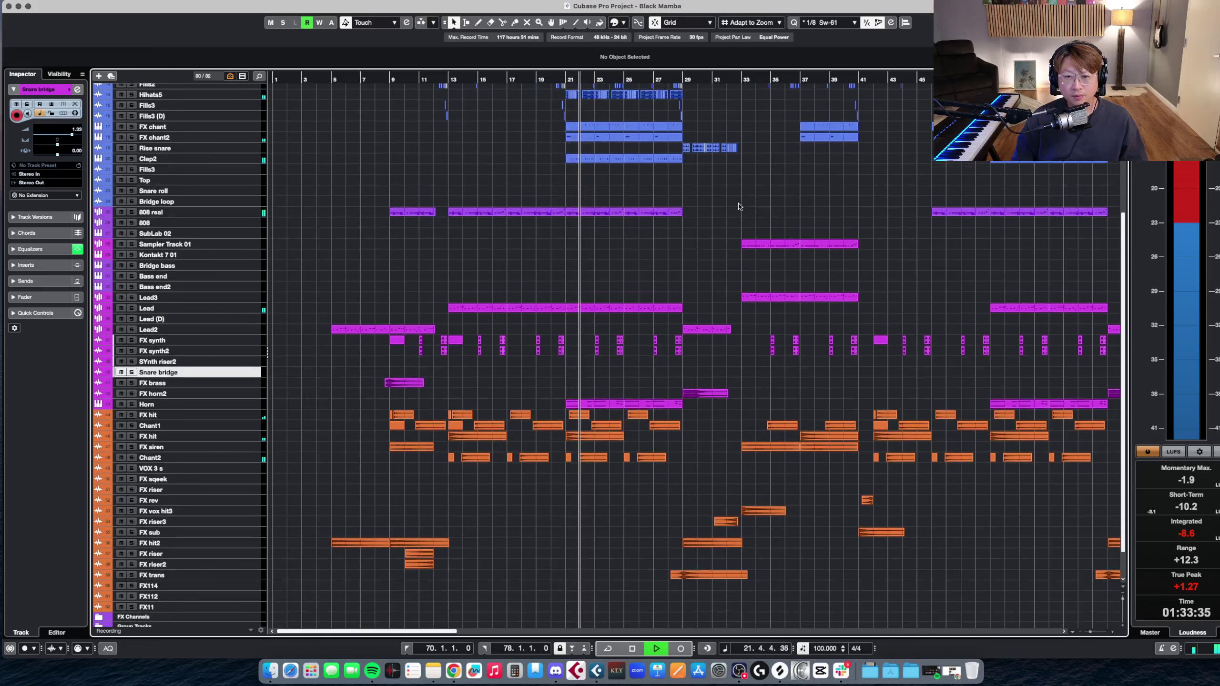
scroll(739, 207, up, 1)
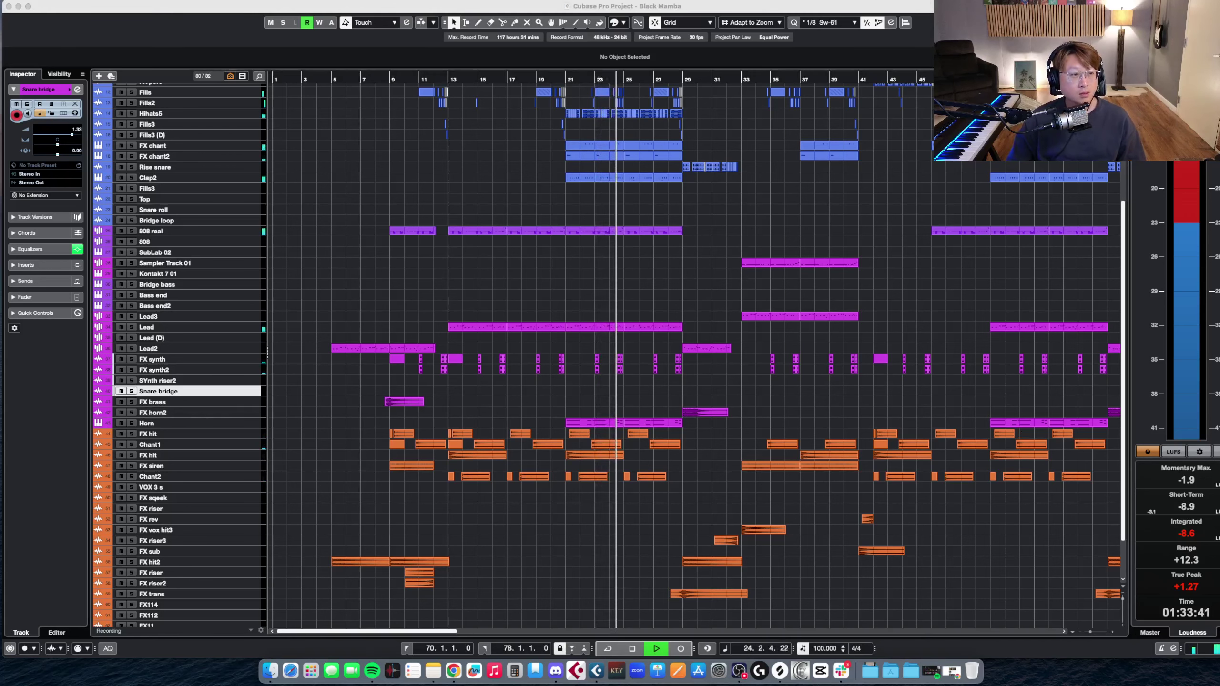
click(48, 18)
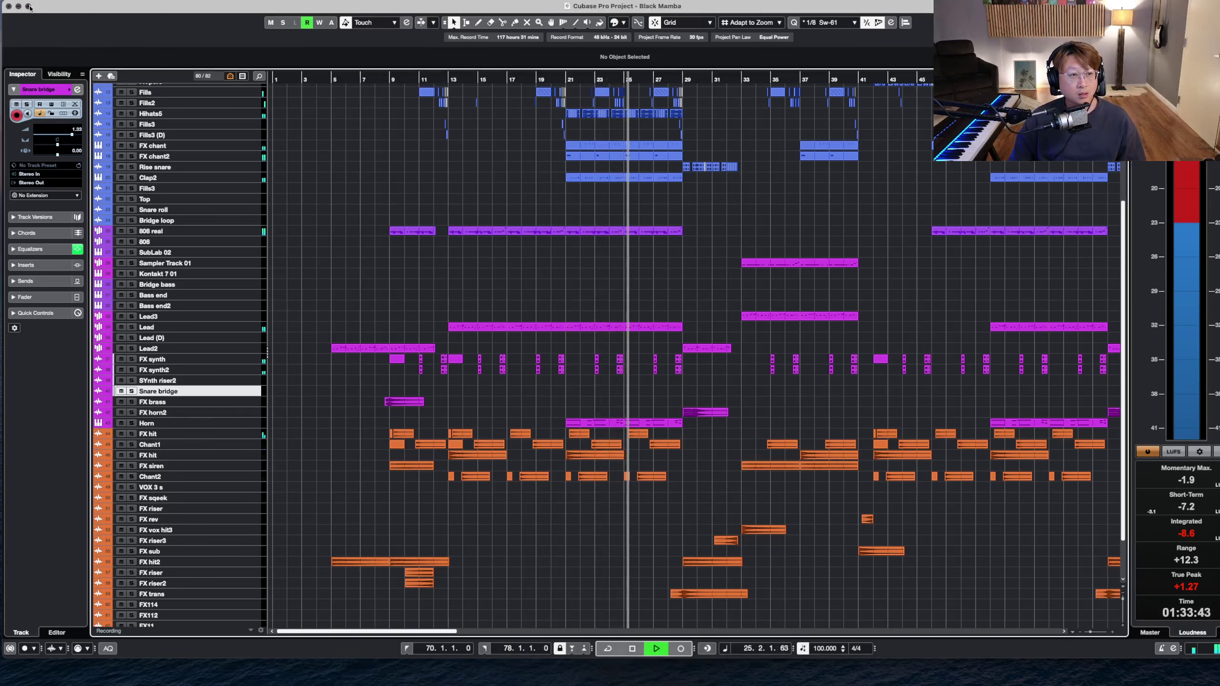
click(28, 6)
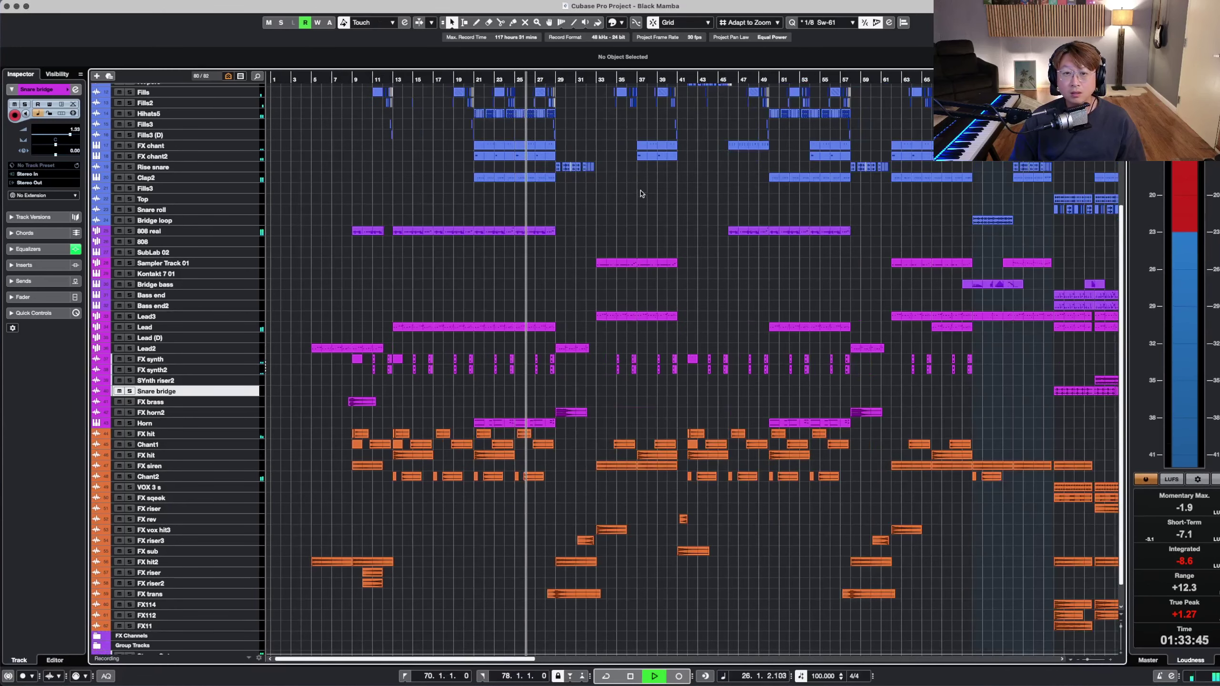
- Examine the drum, lead and FX parts while the song plays on from bar 26 through the break into bar 36
key(h)
key(h)
key(h)
key(h)
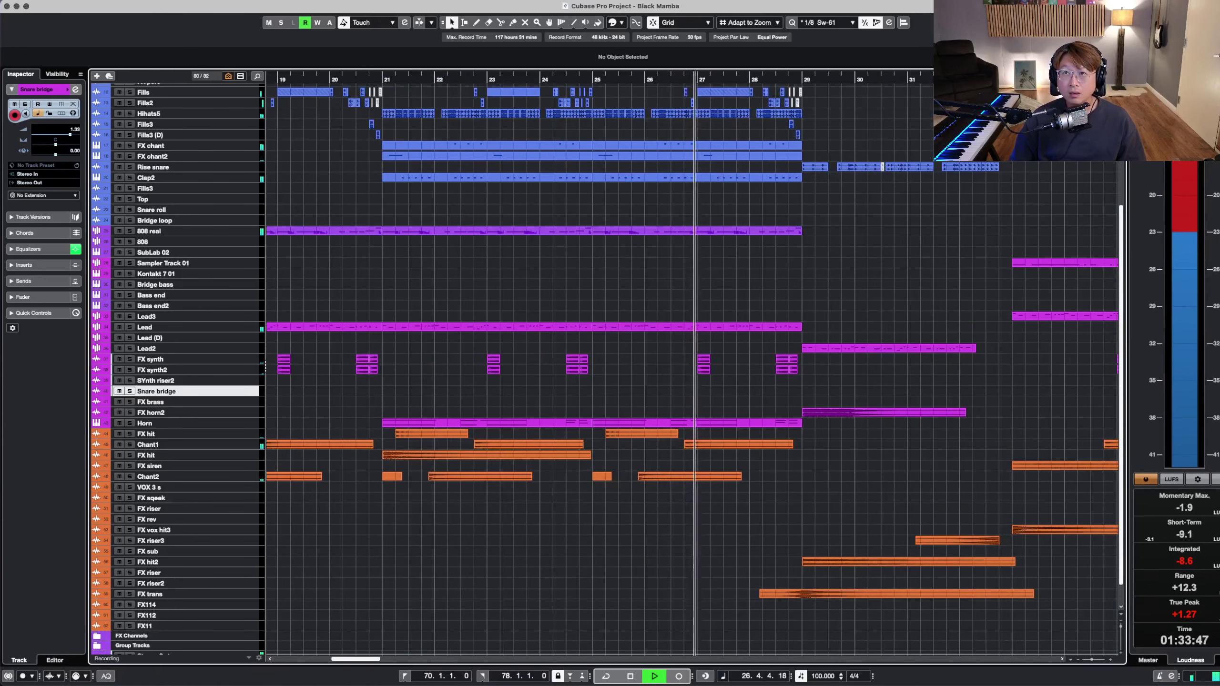
scroll(865, 248, up, 4)
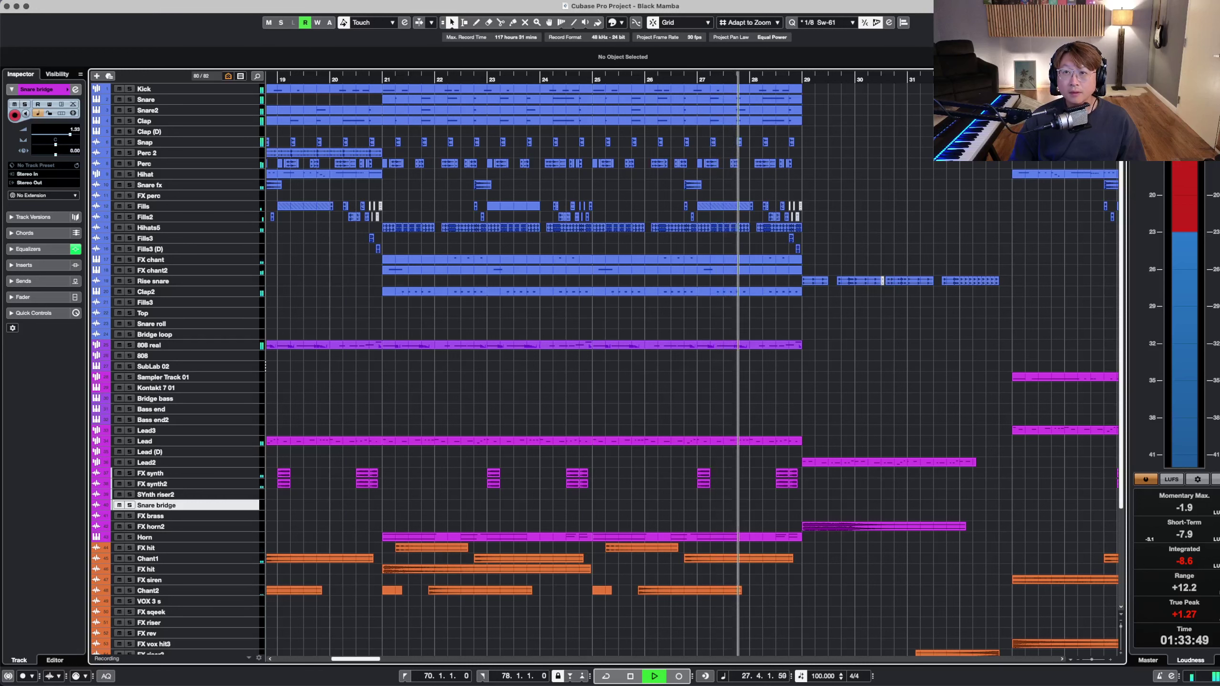
key(g)
key(g)
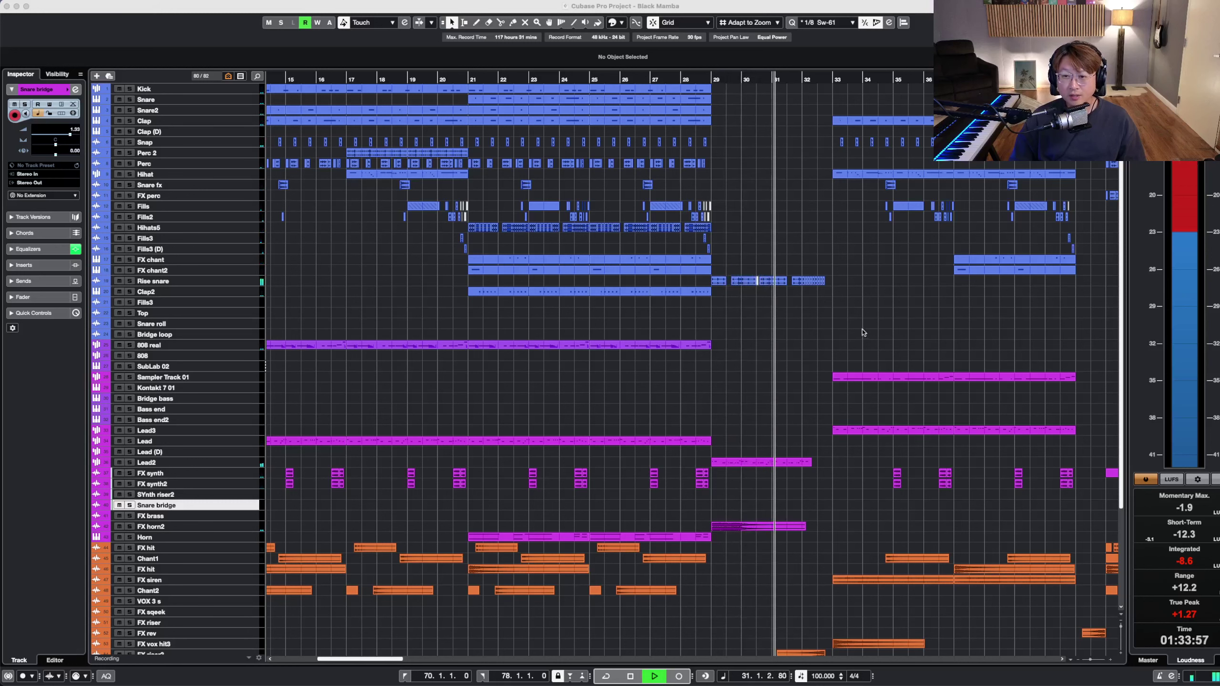
scroll(864, 333, up, 5)
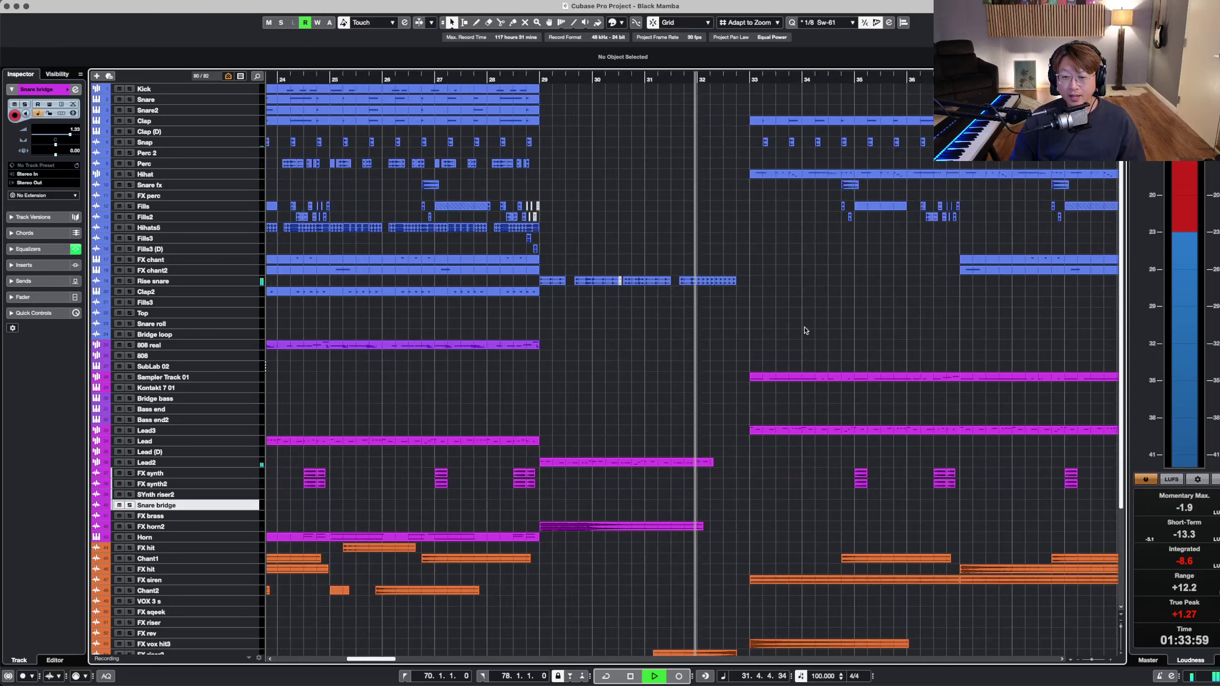
scroll(805, 331, down, 8)
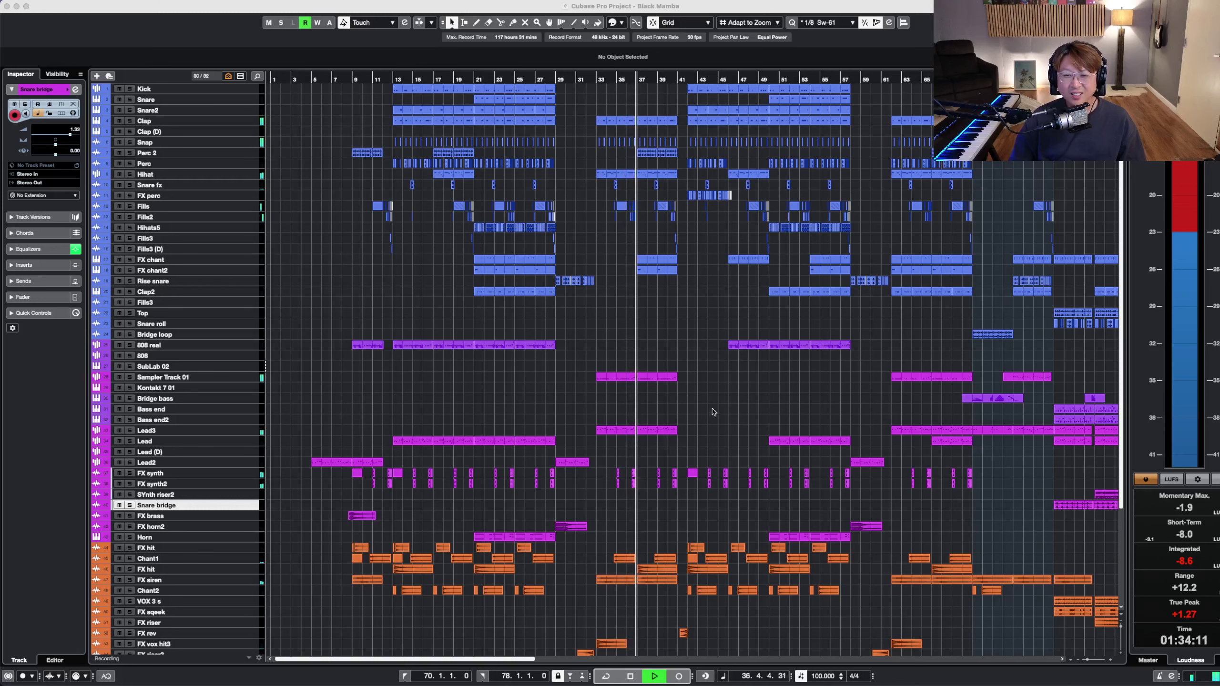
- Stop playback and return the project cursor to bar 21
key(h)
key(shift+h)
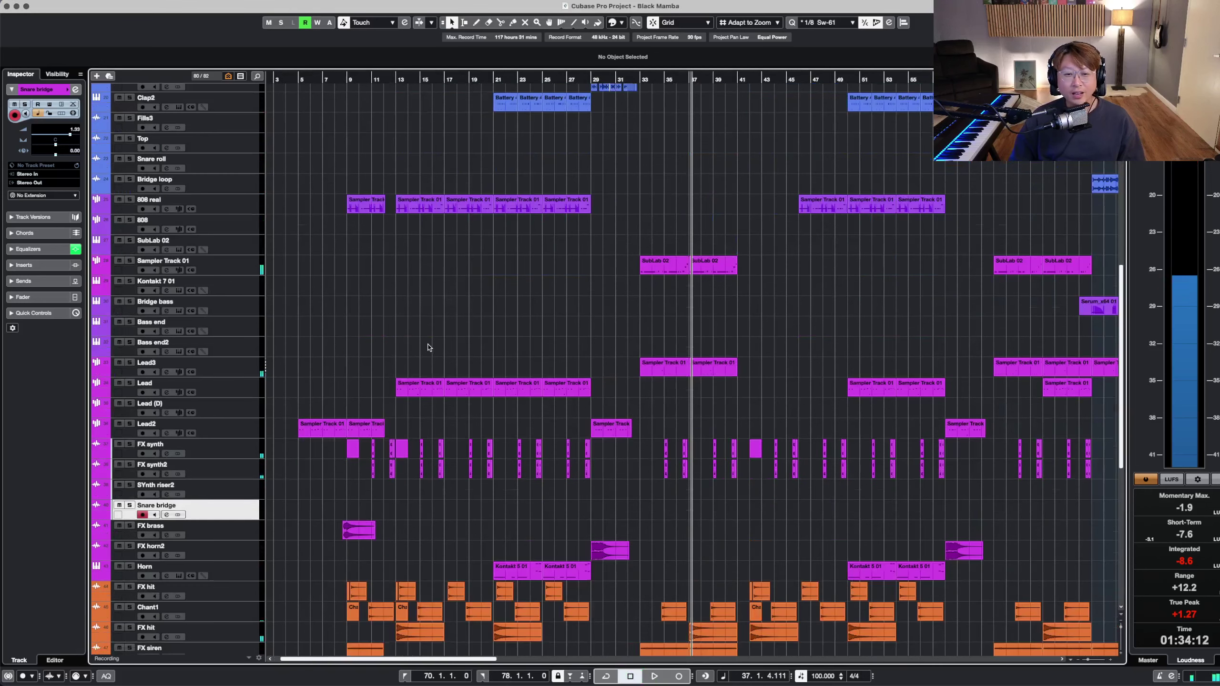
scroll(427, 346, up, 3)
key(shift+g)
scroll(466, 177, down, 3)
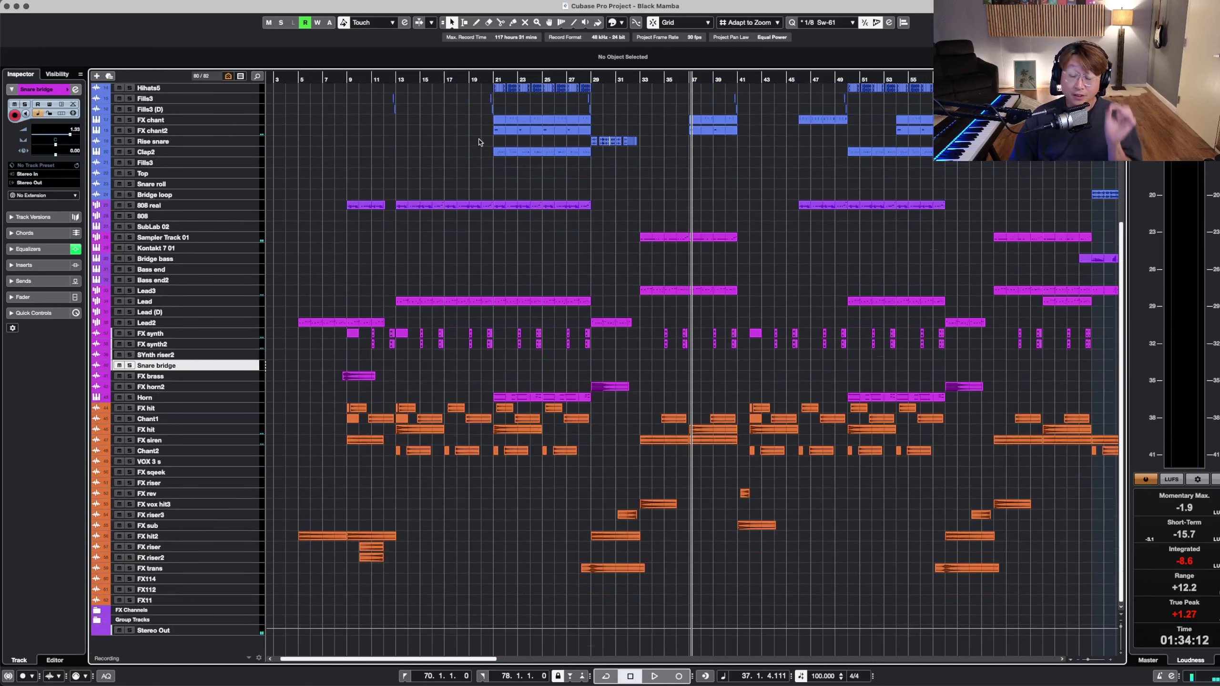
click(487, 78)
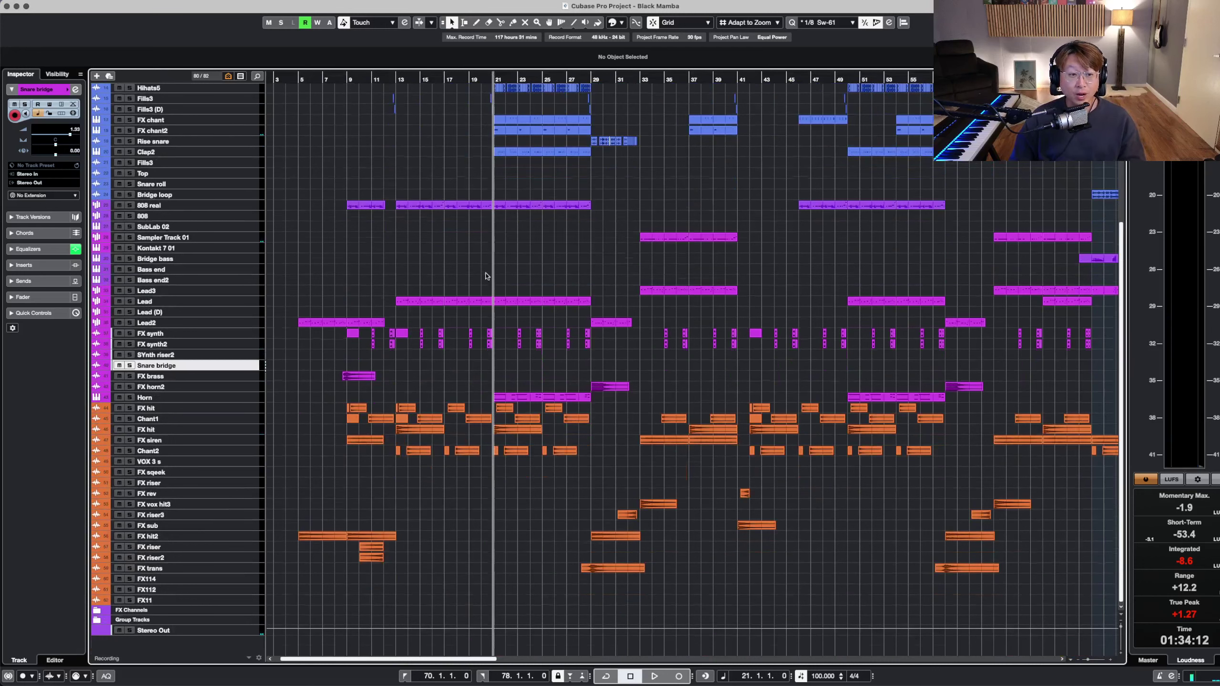
- Select the Lead track and its two clips between bars 21 and 29
key(shift+h)
key(shift+h)
key(shift+h)
scroll(473, 310, down, 2)
scroll(473, 310, up, 3)
click(245, 216)
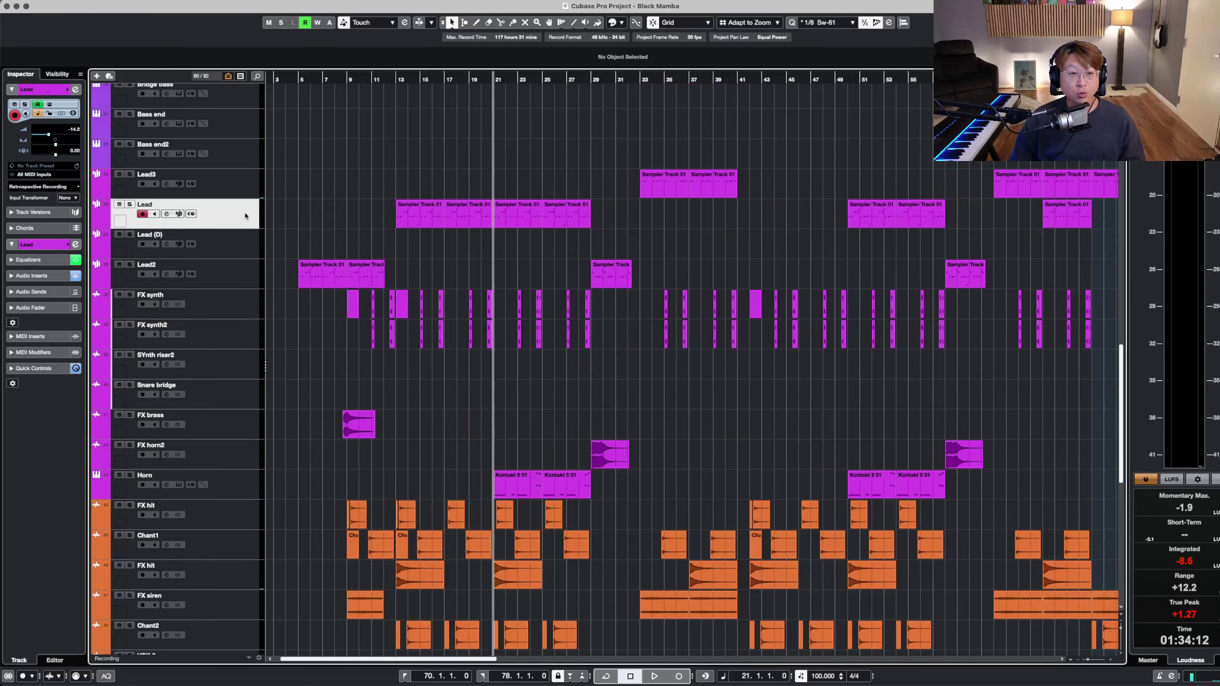
key(h)
drag(633, 162, 705, 235)
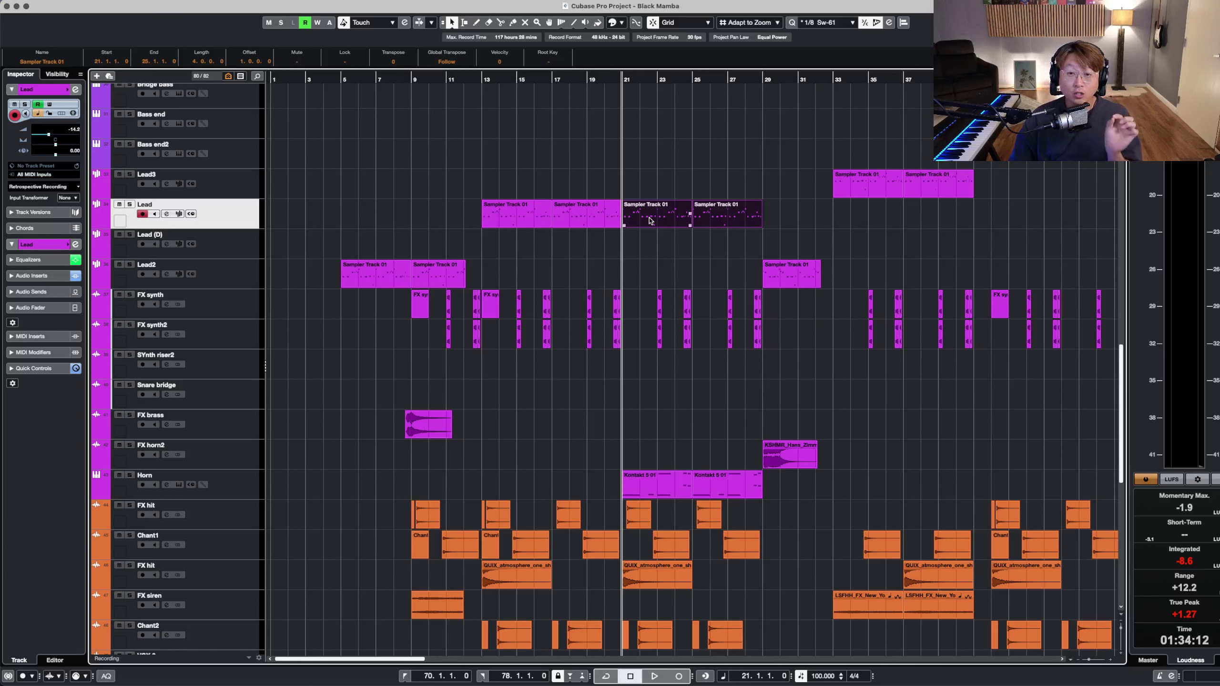
- Set the loop range to the selected Lead clips, bars 21 to 29, with cycle playback on
drag(659, 170, 728, 230)
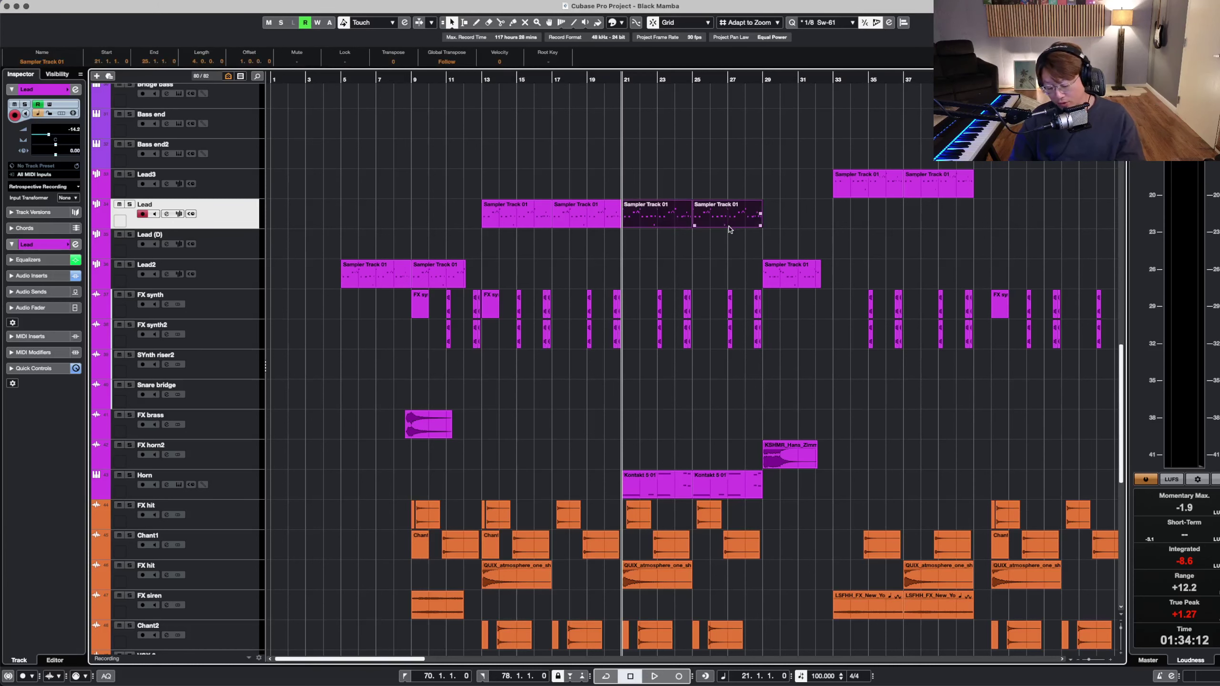
click(671, 78)
scroll(582, 188, up, 4)
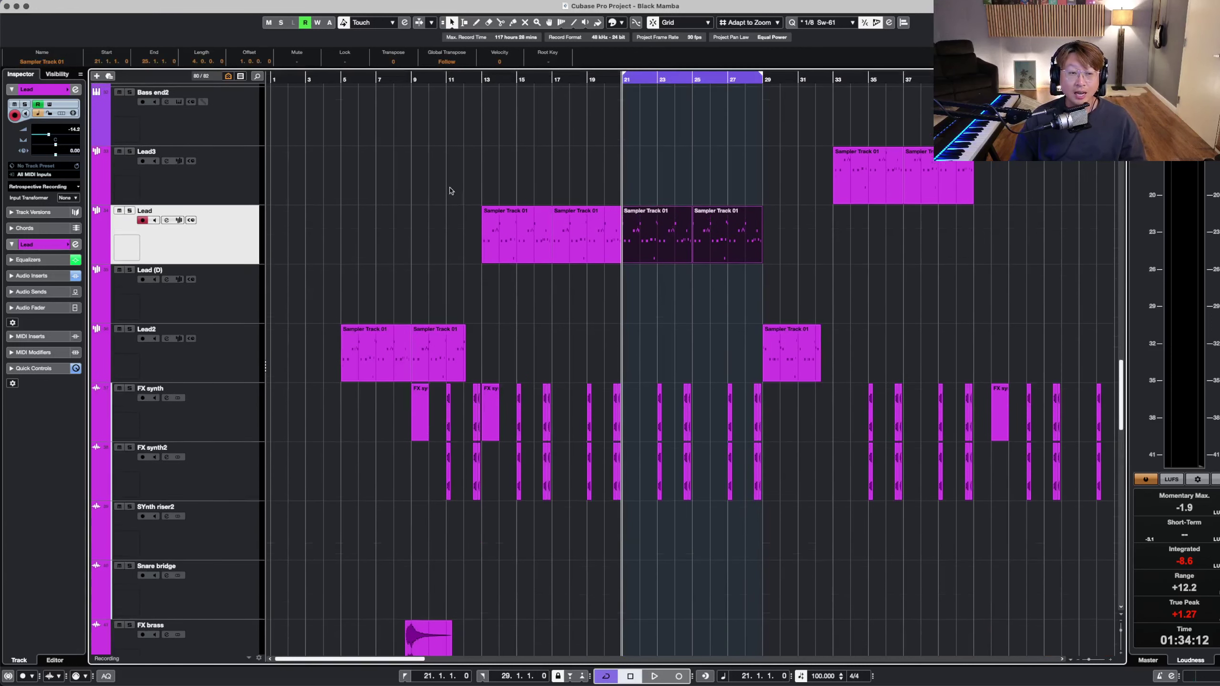
- Select all four Lead clips between bars 13 and 29 and compare the Lead (D) track with the Lead track
drag(444, 158, 728, 244)
click(209, 303)
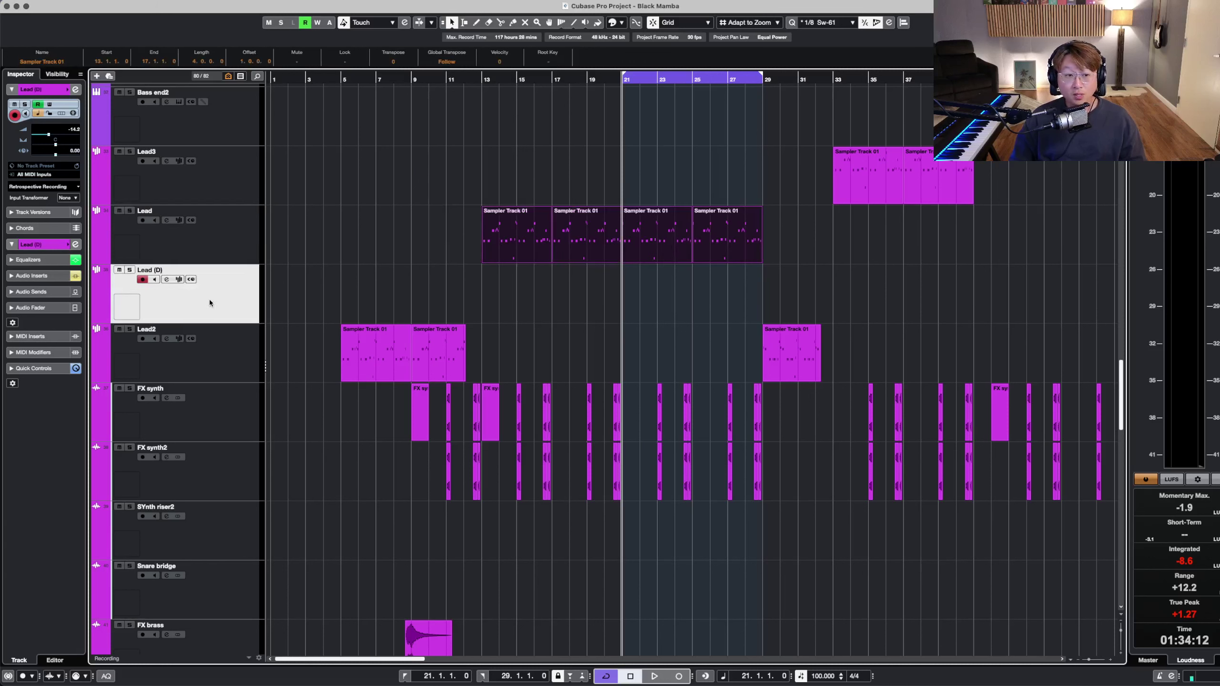
click(236, 241)
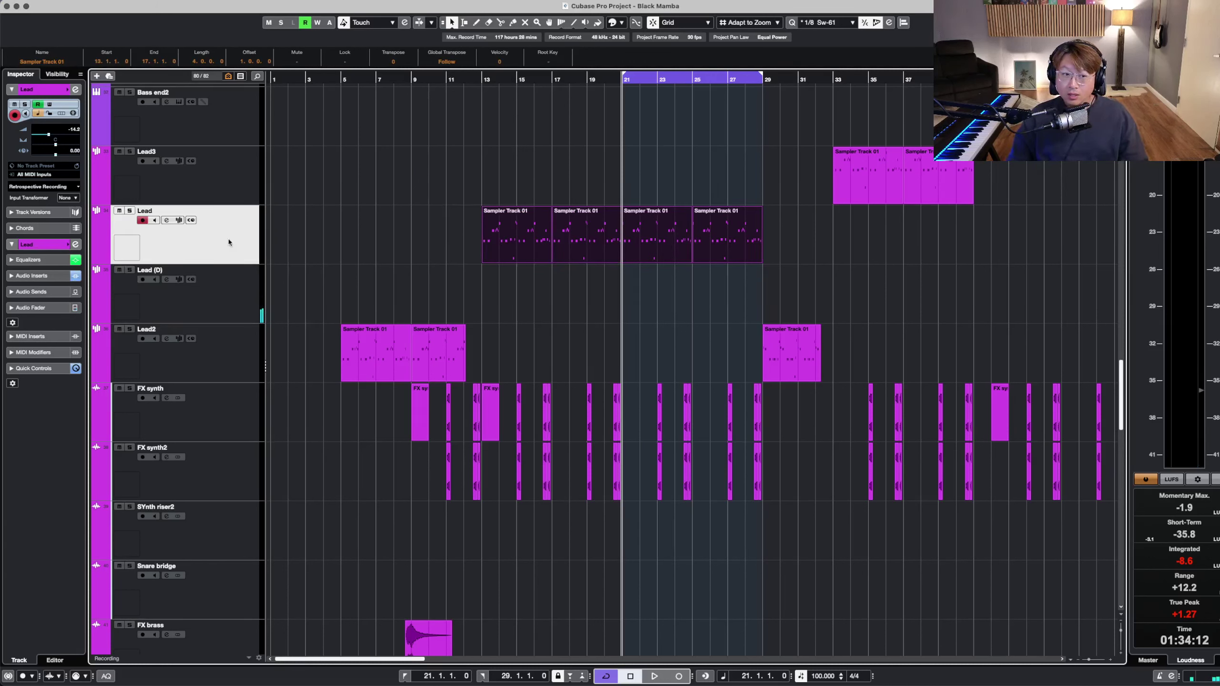
- Solo the Lead track and listen to the loop from bar 21
key(h)
key(h)
key(h)
key(h)
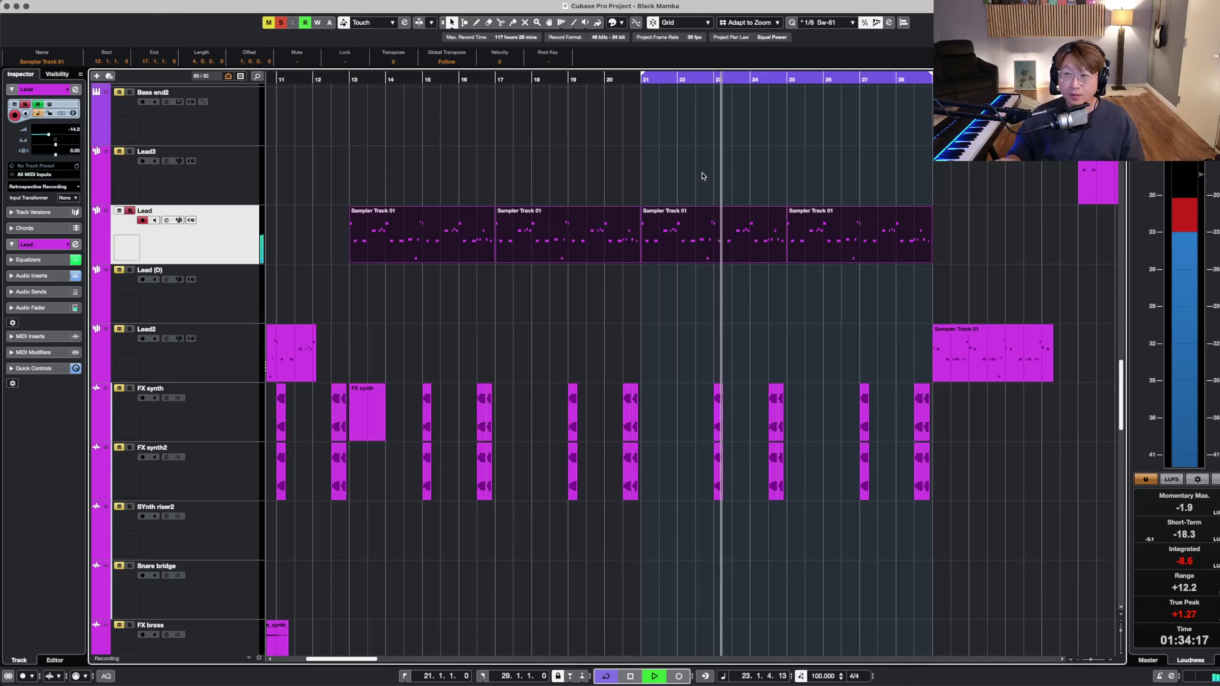
key(g)
key(g)
key(shift+g)
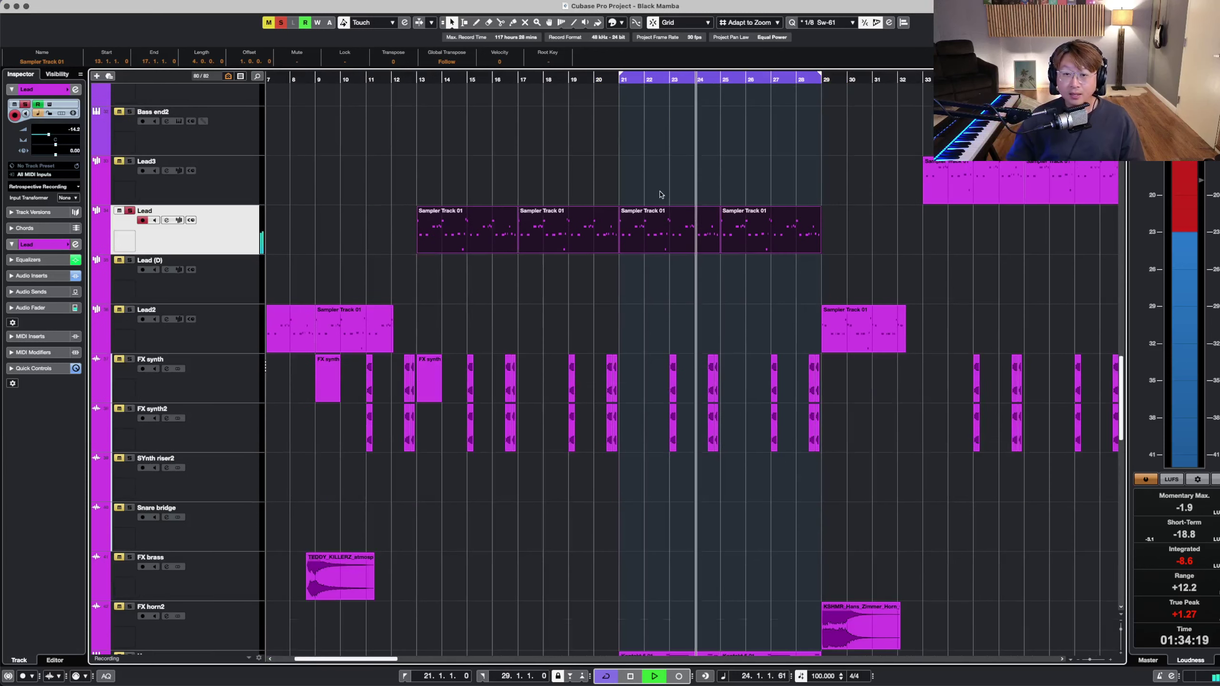
- Stop playback, clear the clip selection and unsolo the Lead track
key(space)
click(554, 162)
key(s)
- Open Lead (D) in Sampler Control and audition its sample with Slice mode off and with Slice mode on
click(178, 269)
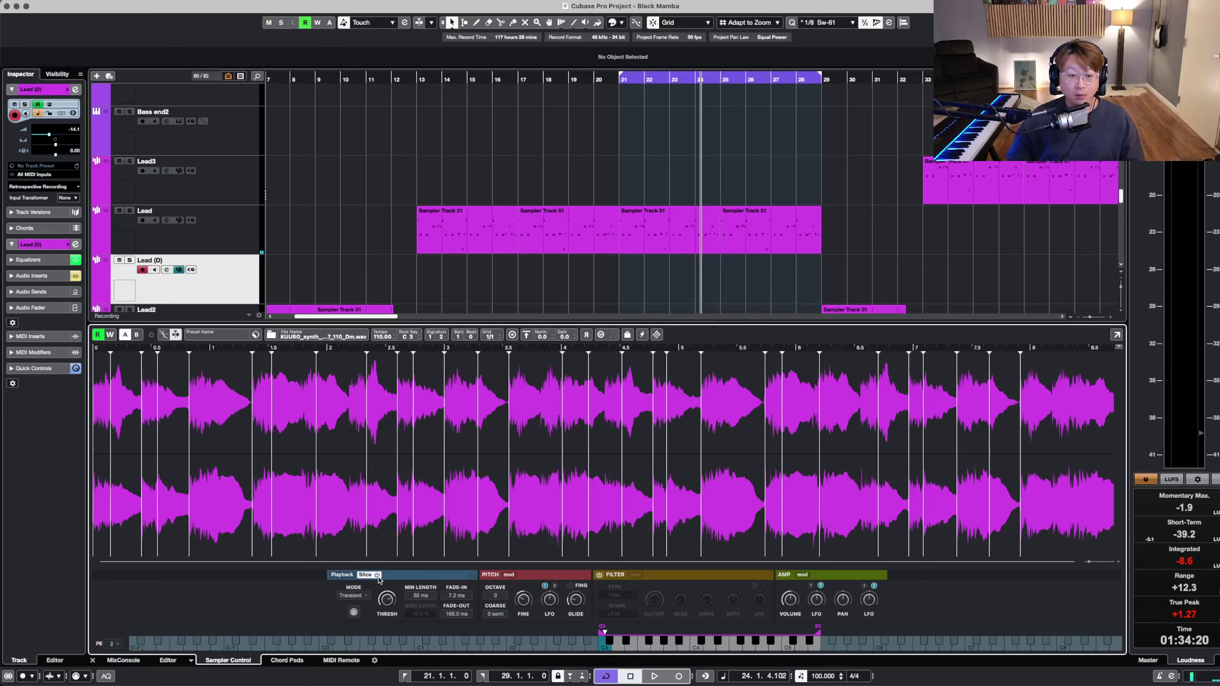
click(377, 575)
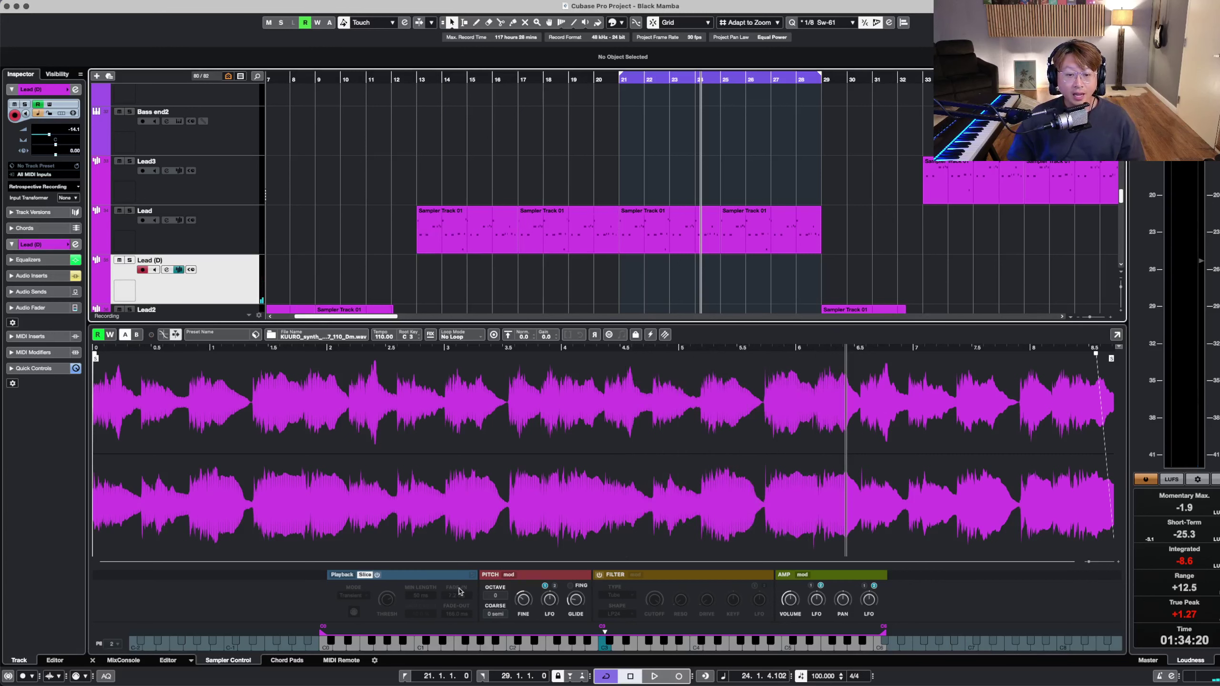
click(365, 575)
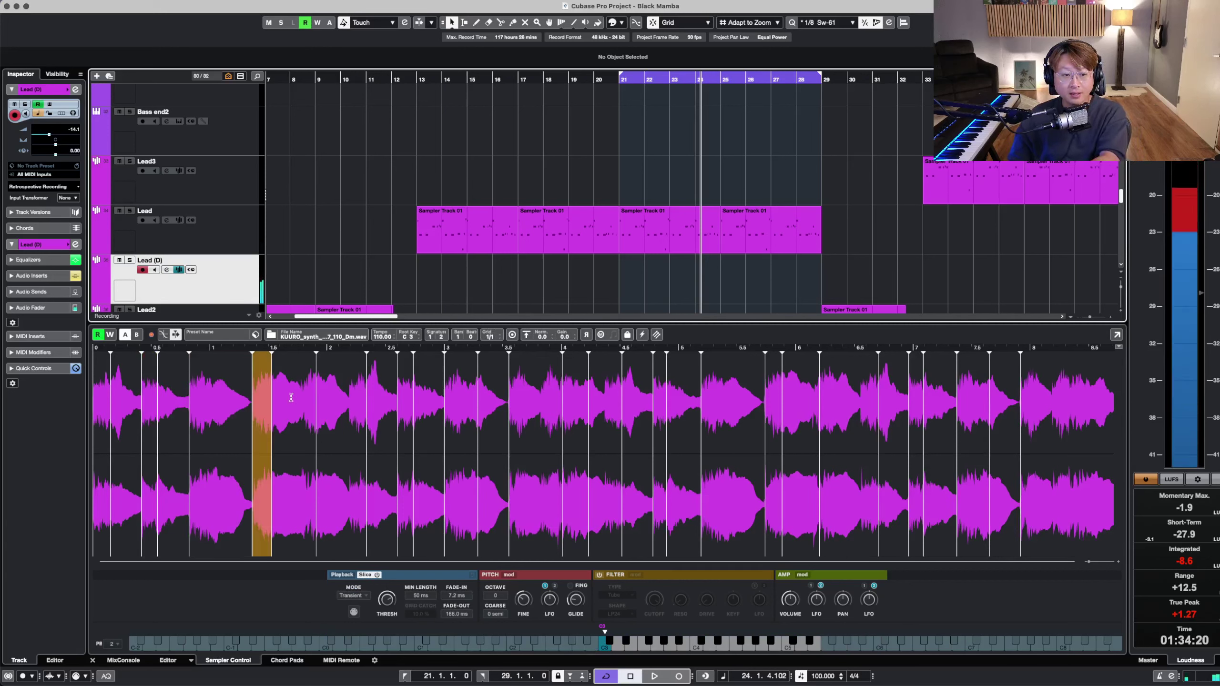
- Solo the Lead track with the project cursor back at bar 21
click(244, 240)
click(620, 81)
key(s)
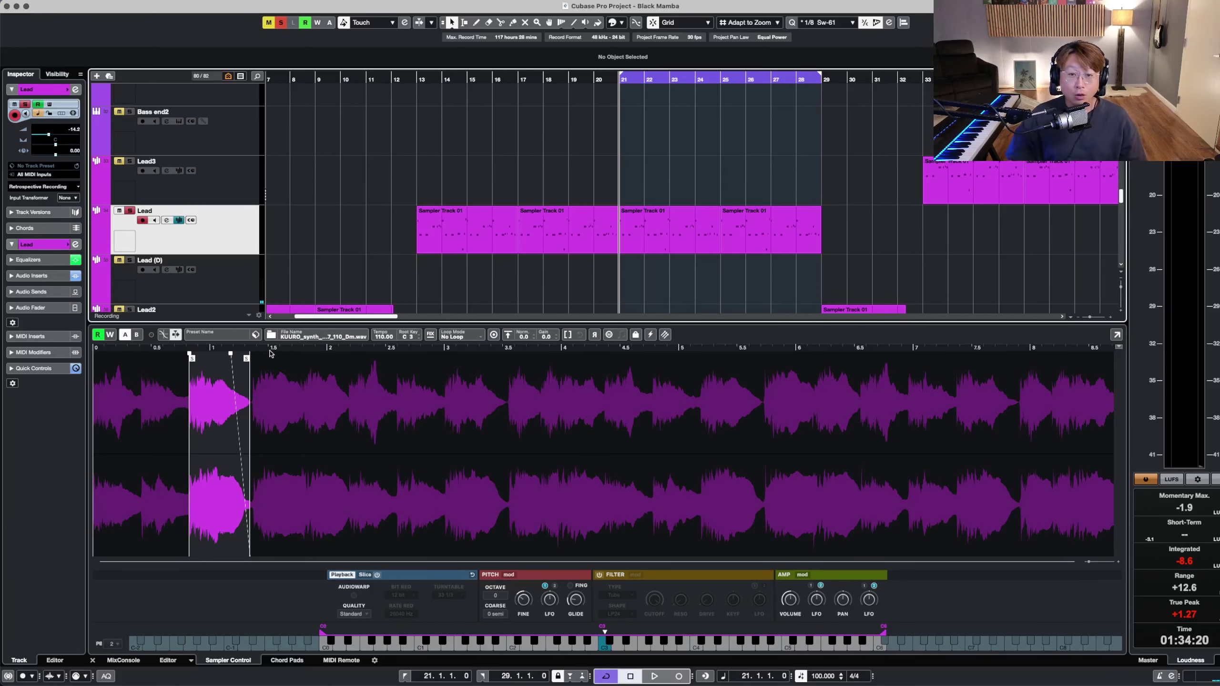
- Bypass all inserts on the Lead channel and listen to the loop without effects
click(167, 220)
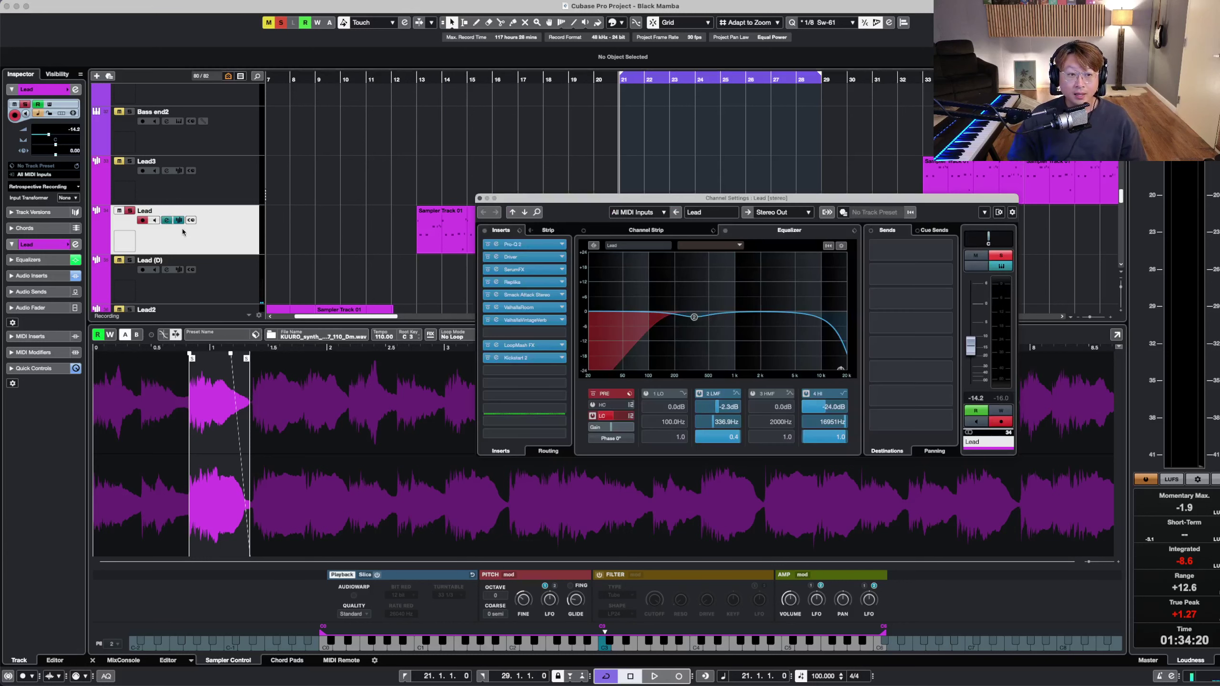
click(484, 231)
key(space)
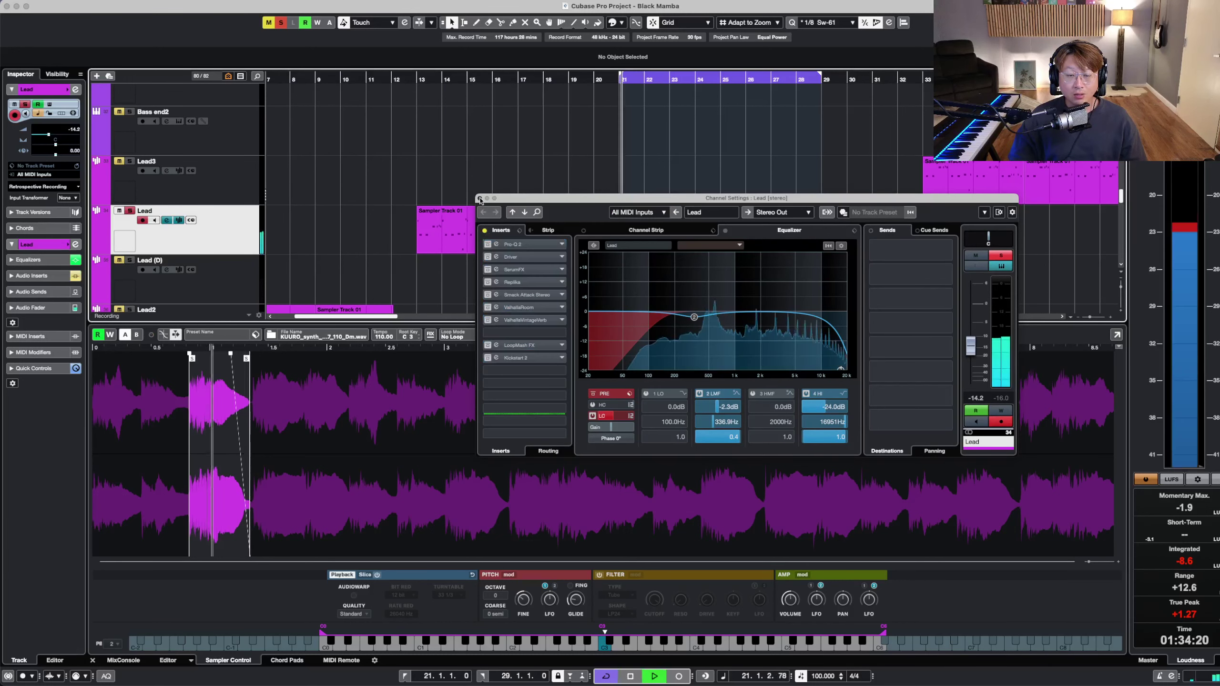
click(479, 198)
key(h)
key(h)
key(h)
key(h)
key(h)
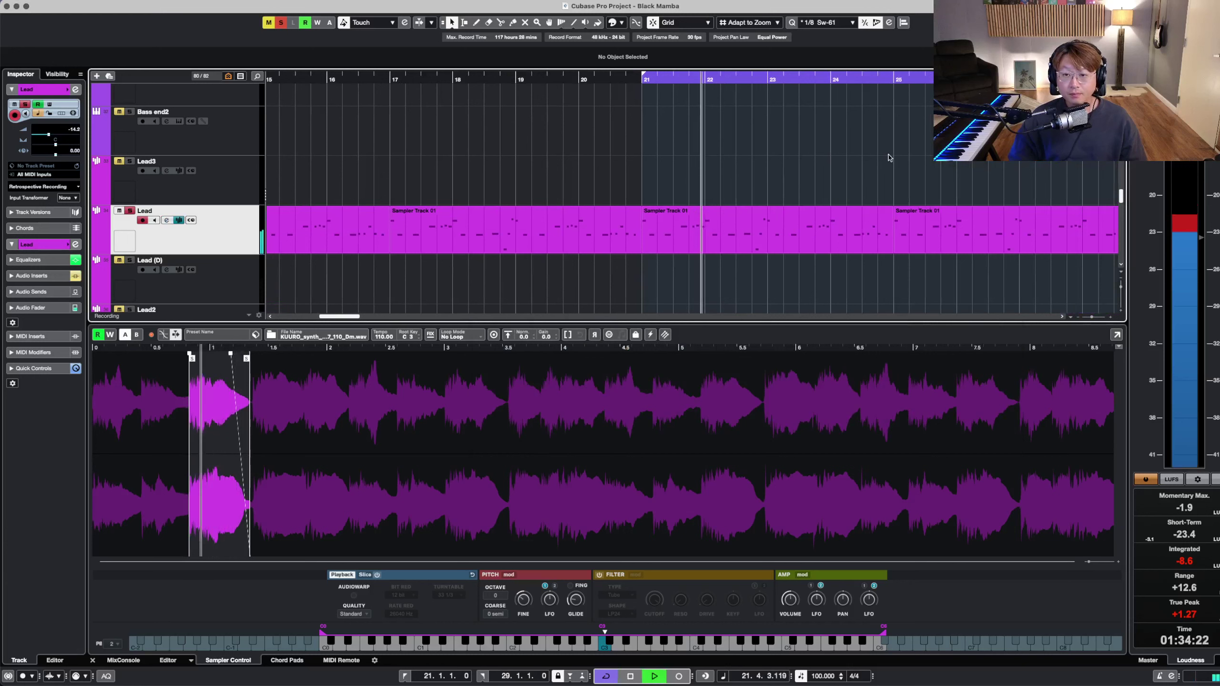
scroll(888, 157, down, 1)
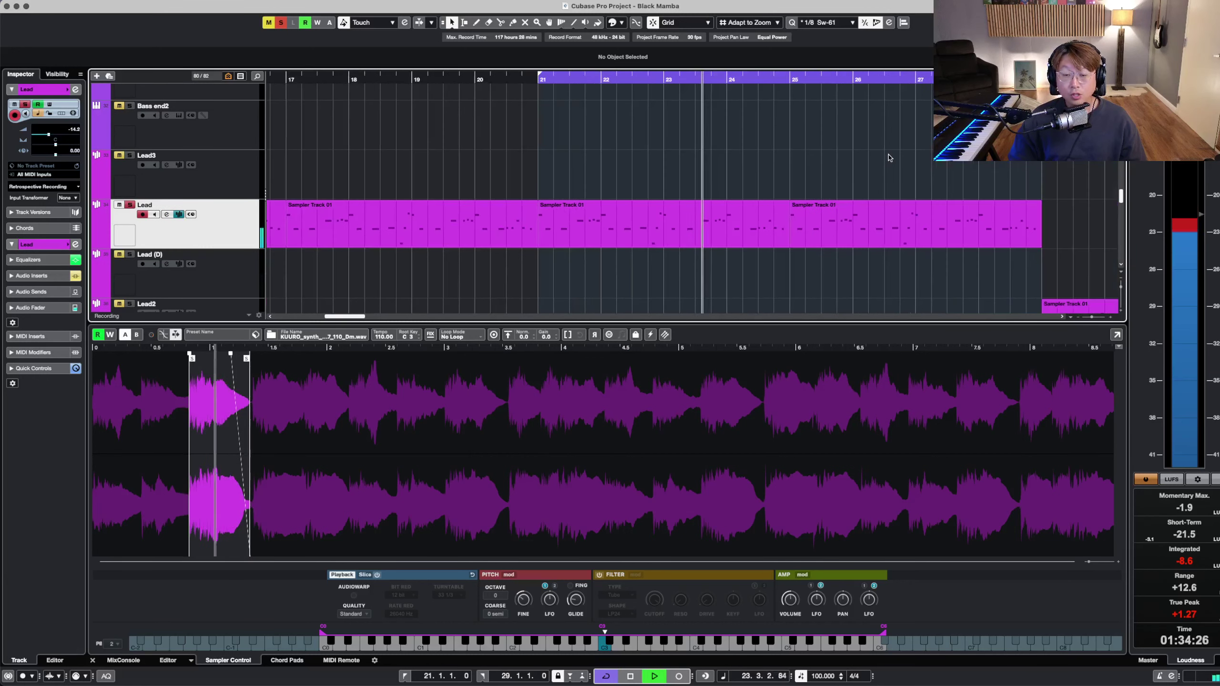
- Leave only Pro-Q 2 active among the Lead channel's inserts and play the loop with its EQ curve open beside the channel settings
key(space)
key(e)
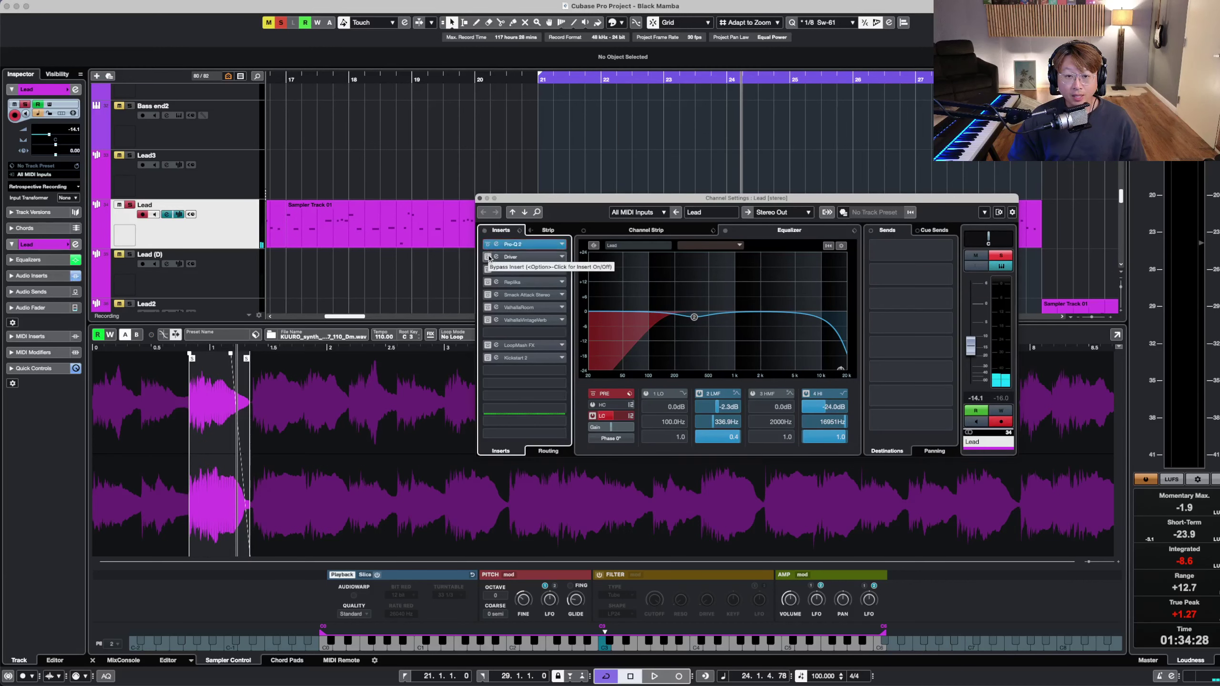
click(523, 244)
key(space)
drag(462, 97, 131, 81)
drag(521, 197, 555, 236)
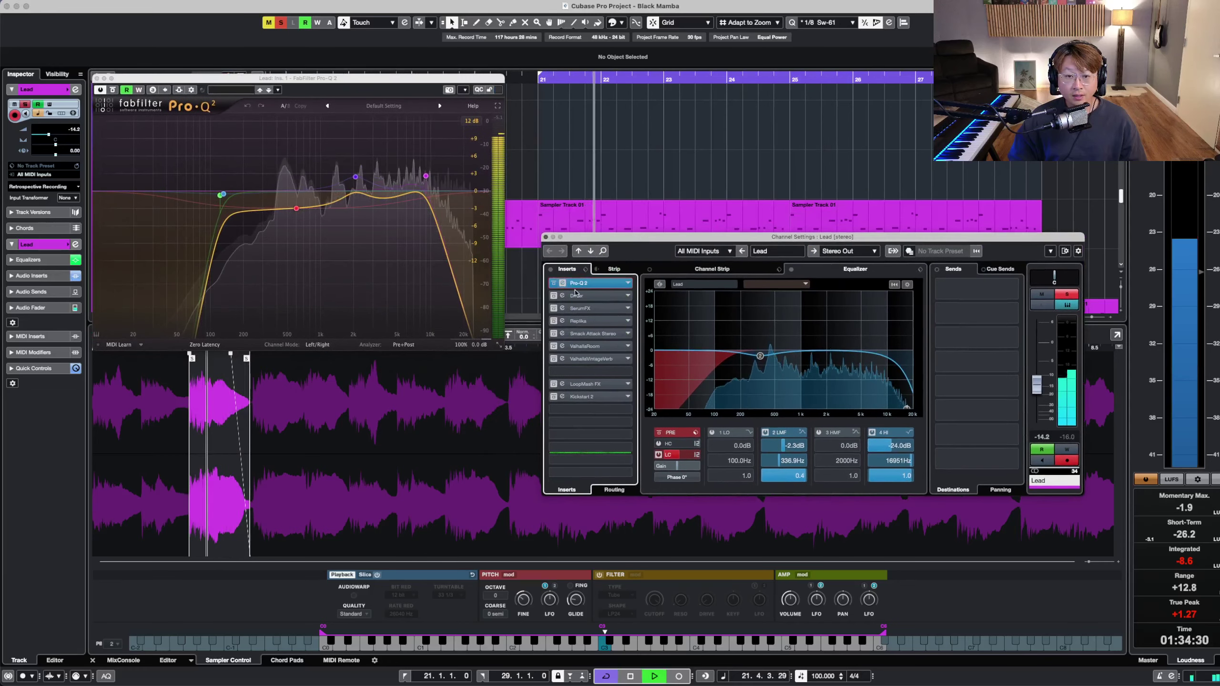
- Reactivate the Driver and SerumFX inserts one after the other during playback, keeping the channel settings clear of the plug-in windows
click(554, 295)
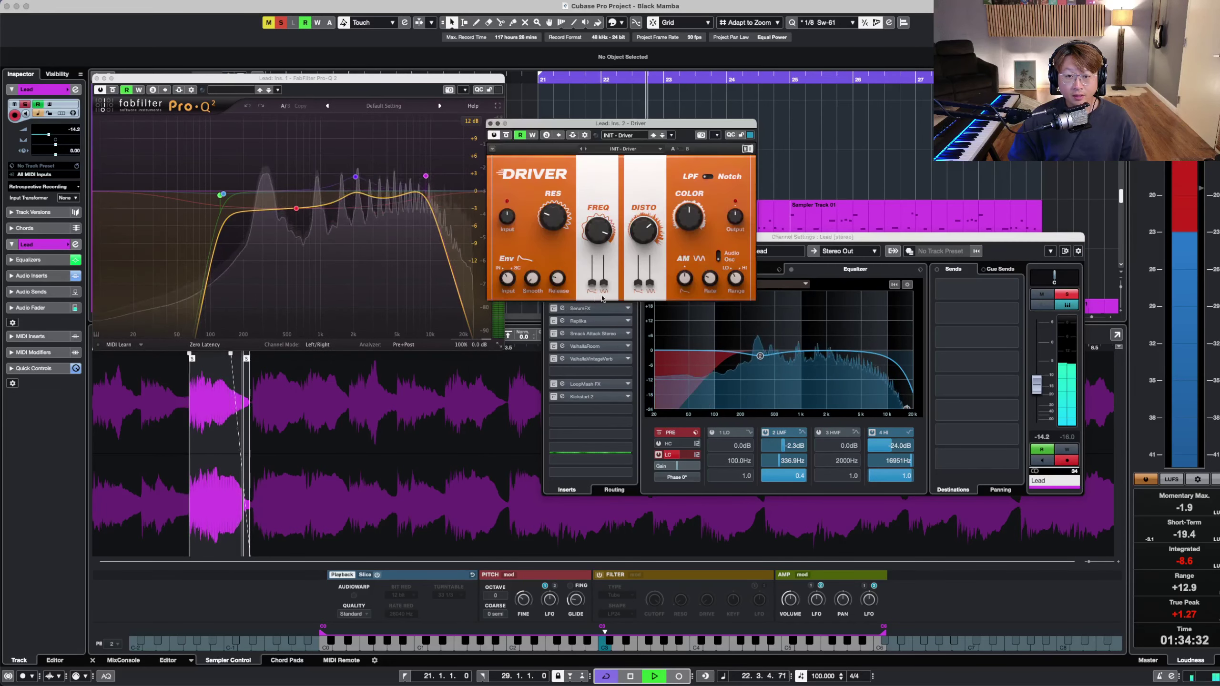
drag(800, 244, 800, 303)
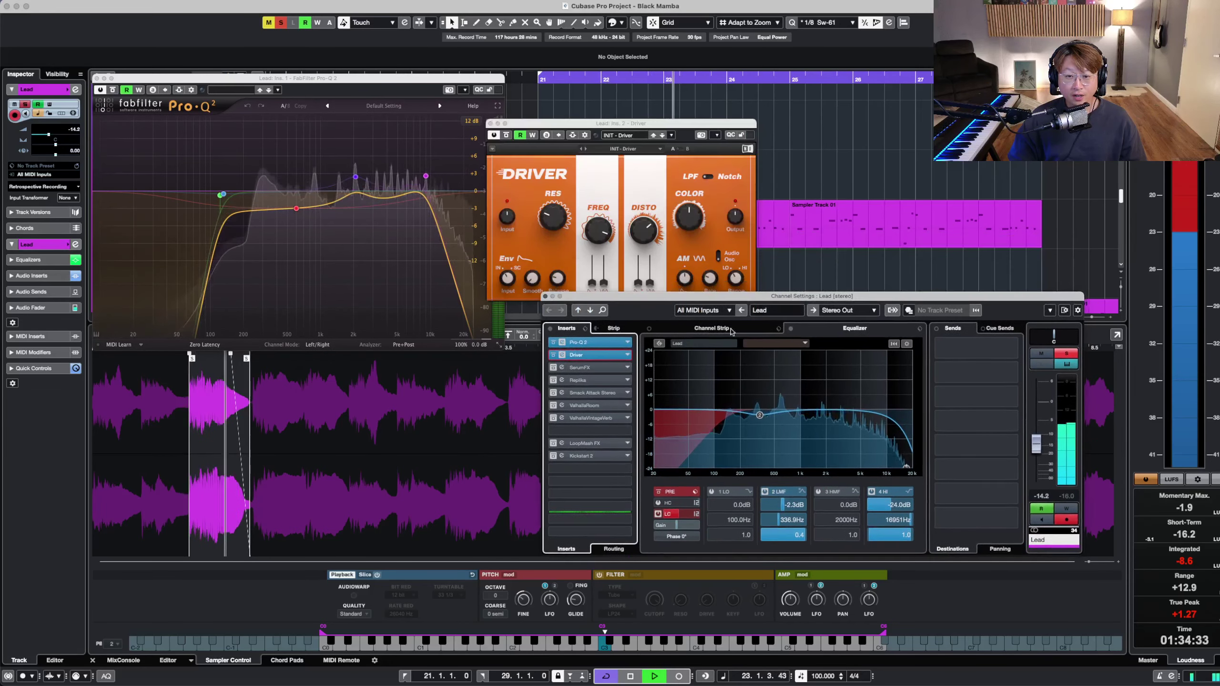
click(560, 368)
drag(910, 297, 930, 320)
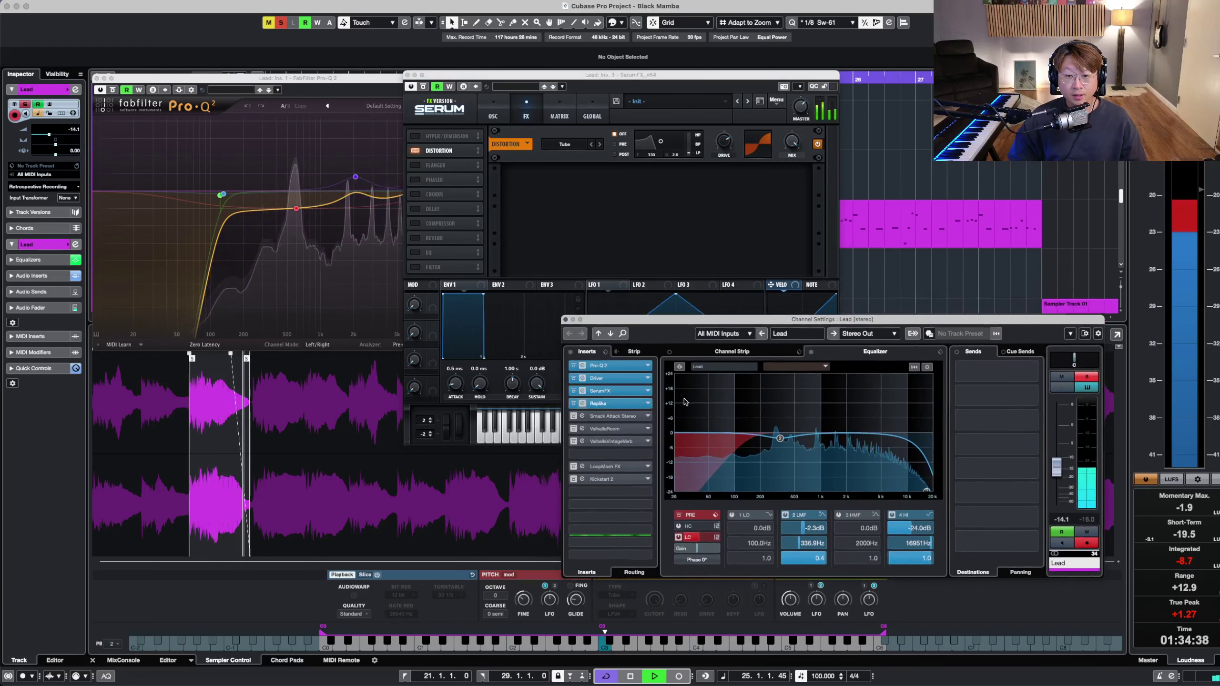
- Reactivate the Replika, Smack Attack Stereo, ValhallaRoom, ValhallaVintageVerb and Kickstart 2 inserts on the Lead channel one after the other during playback
click(582, 403)
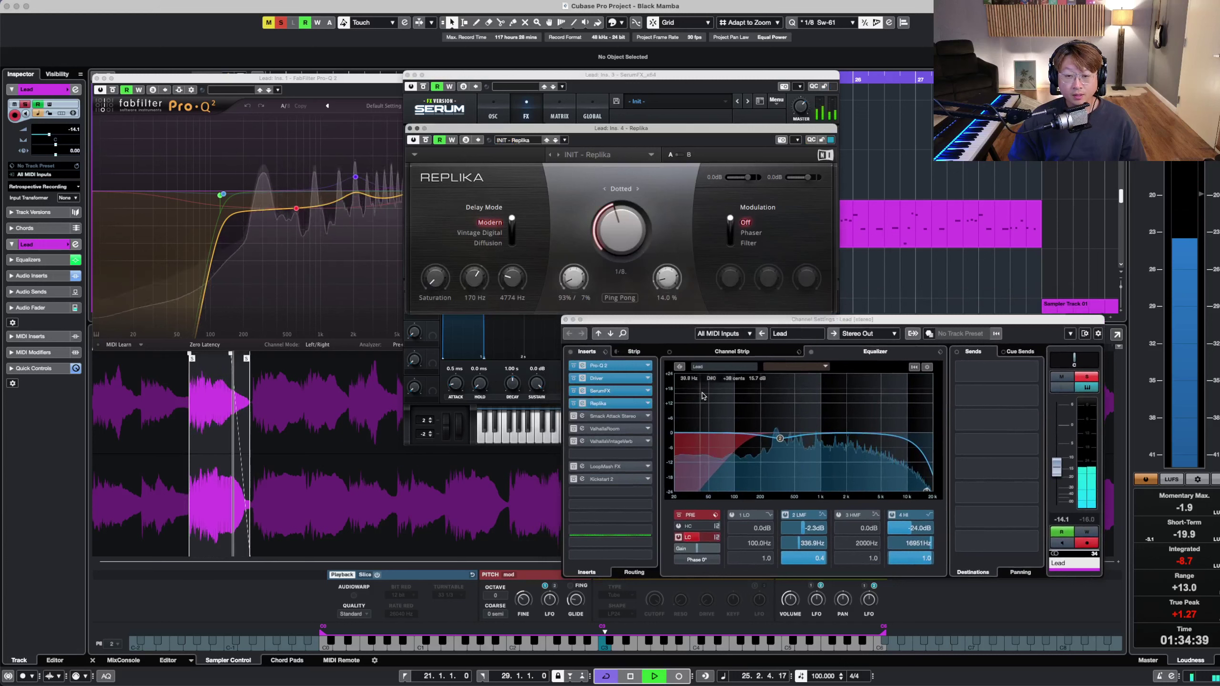
click(583, 415)
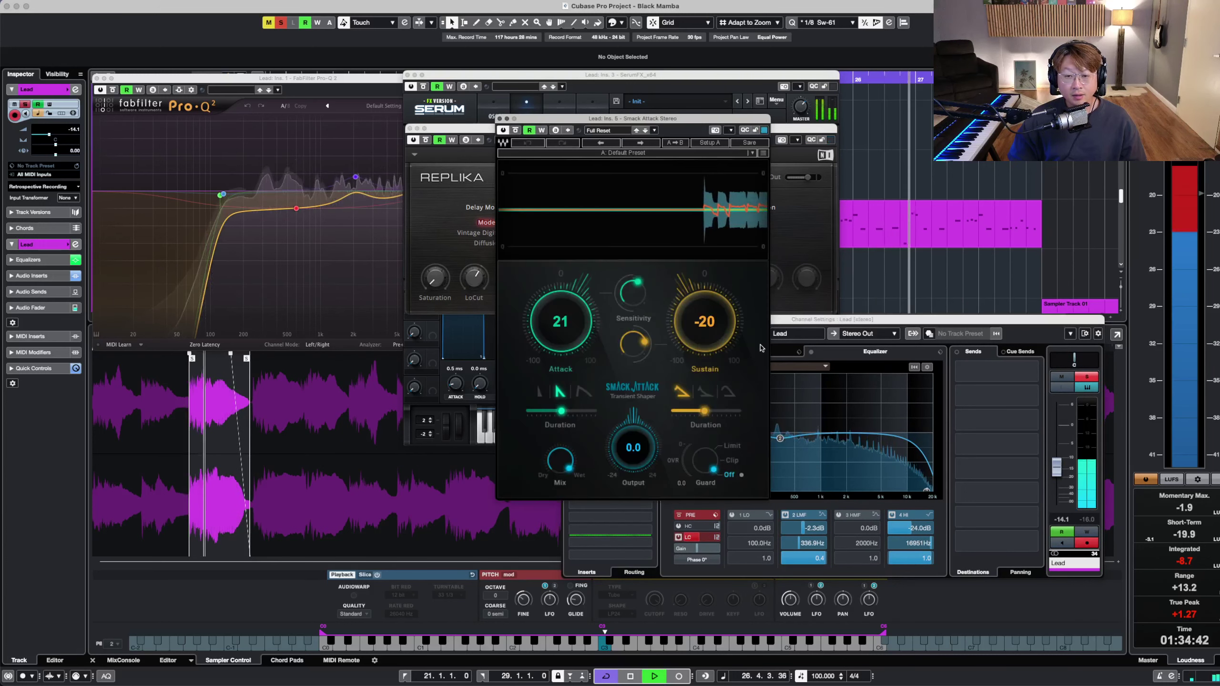
drag(817, 323, 825, 329)
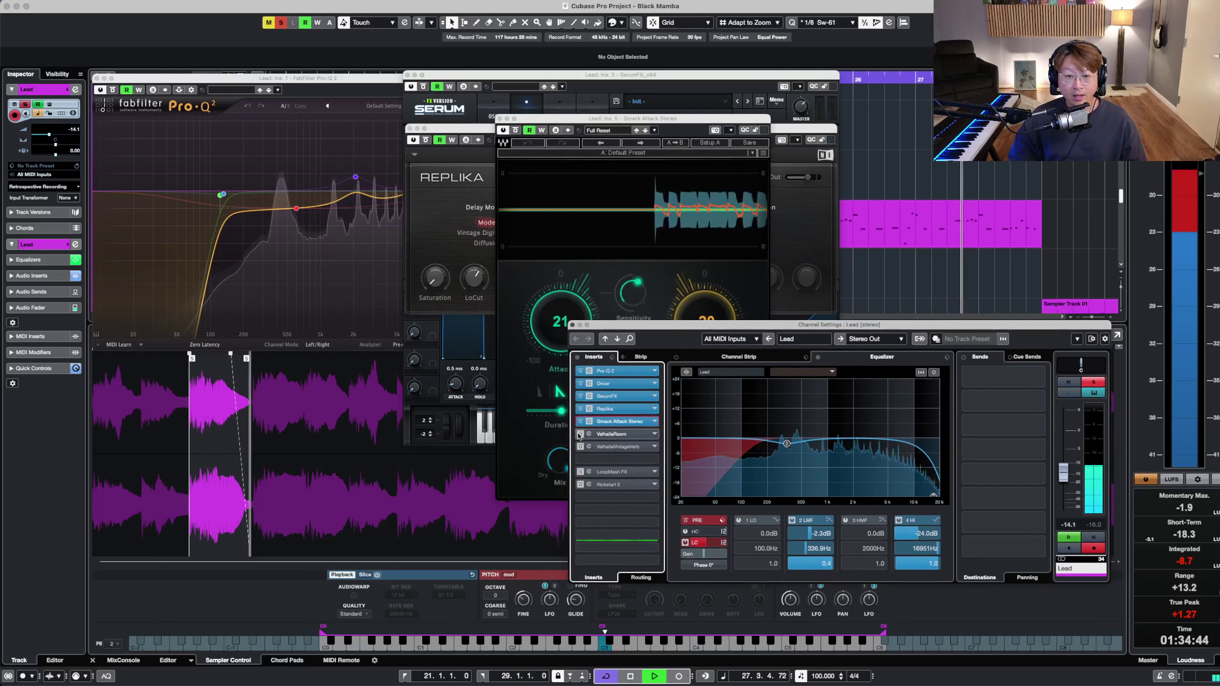
click(613, 435)
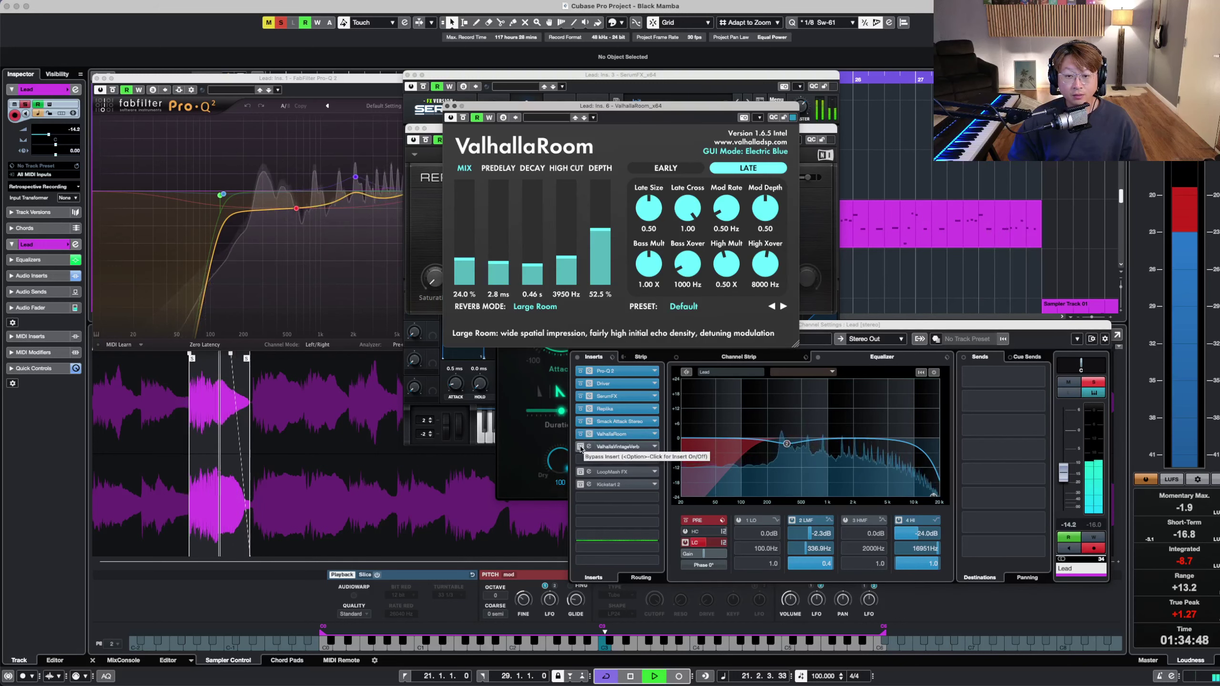
click(618, 446)
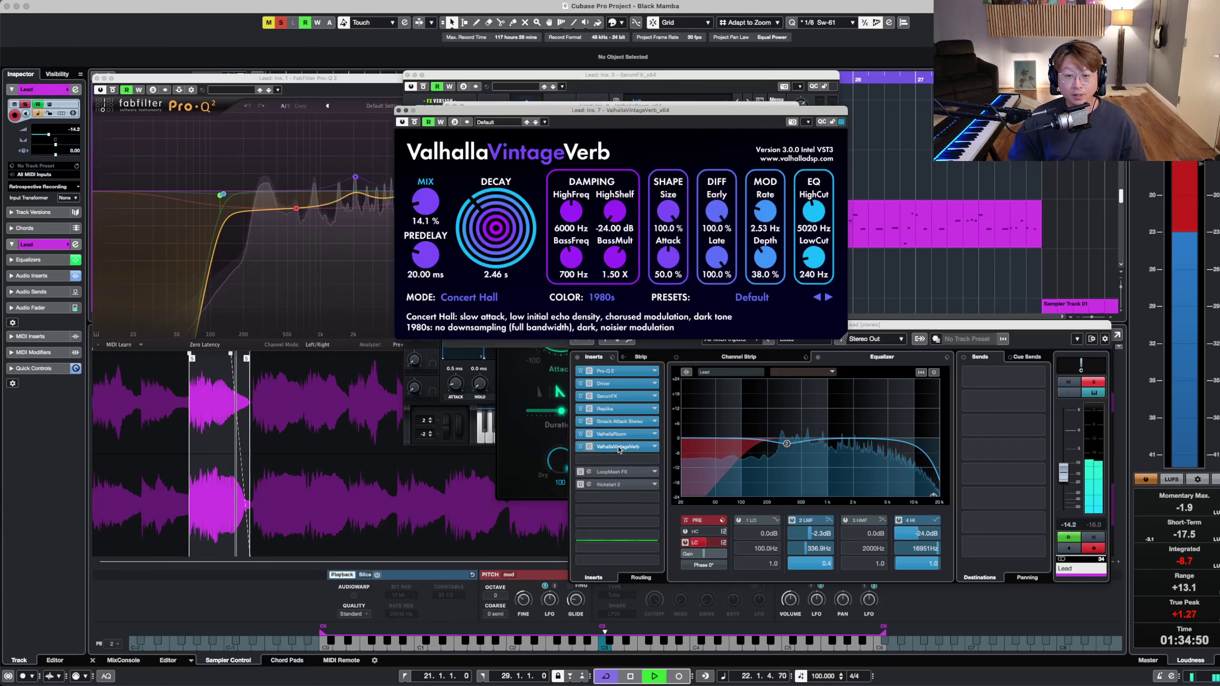
click(580, 485)
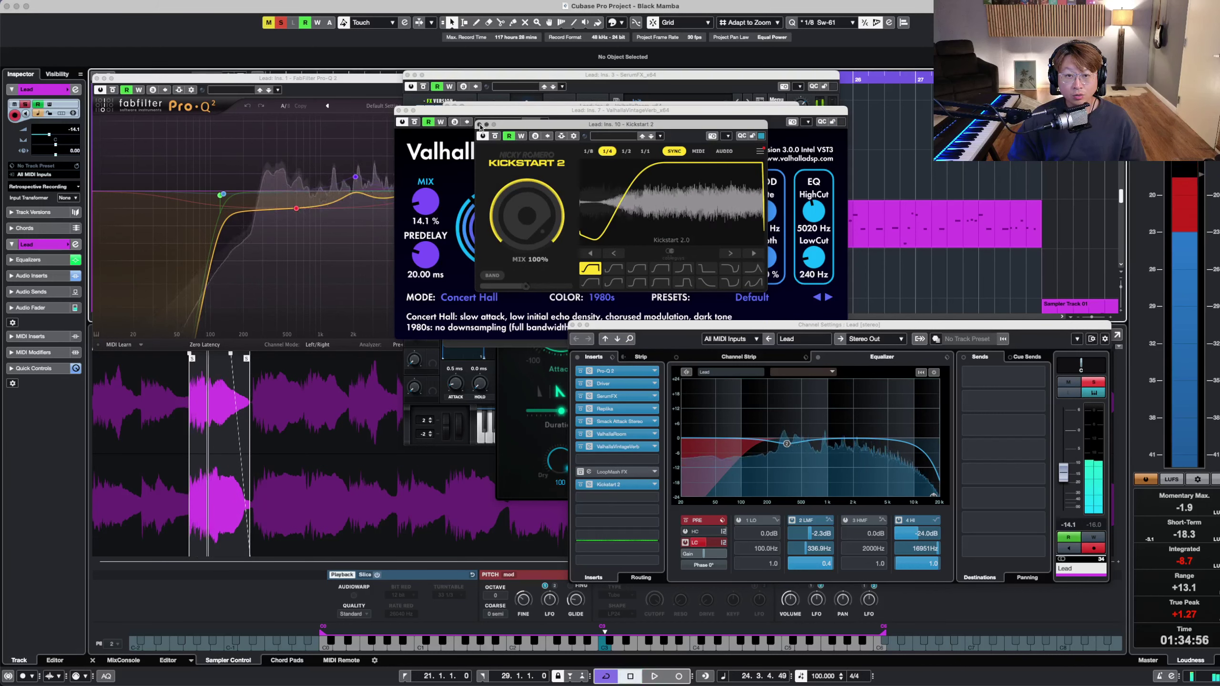
- Close all open plug-in windows of the Lead channel, from Kickstart 2 and the Valhalla reverbs through to Driver
click(396, 111)
click(406, 110)
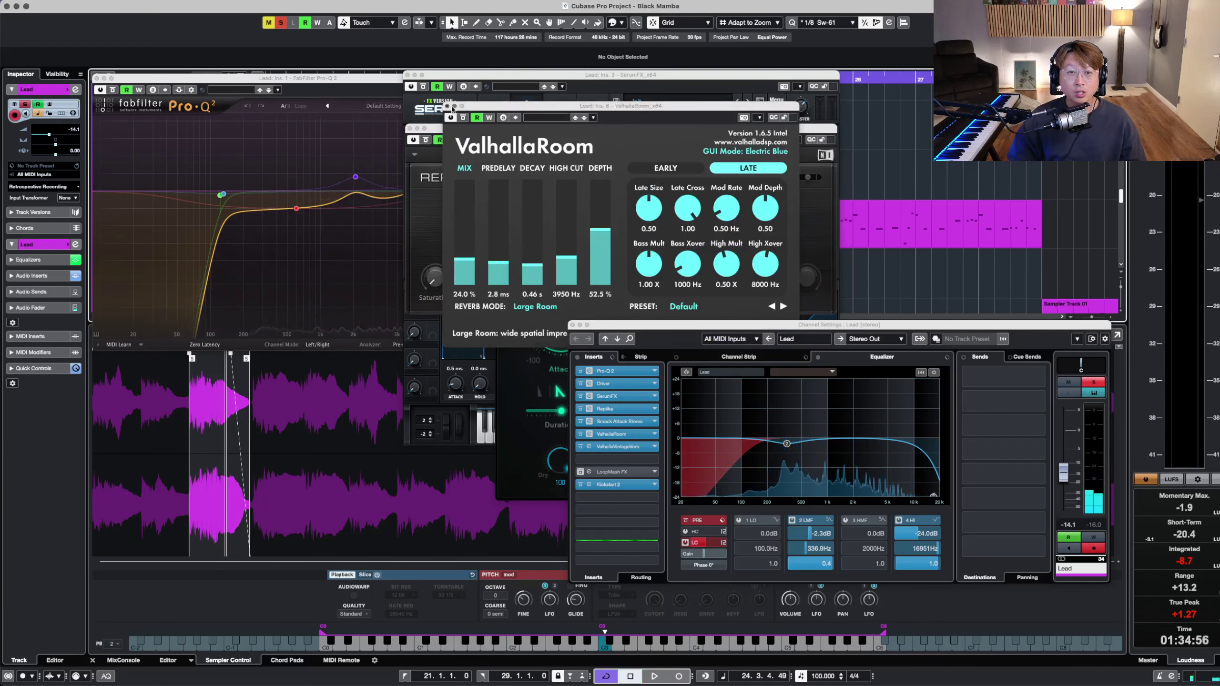
click(446, 105)
click(406, 75)
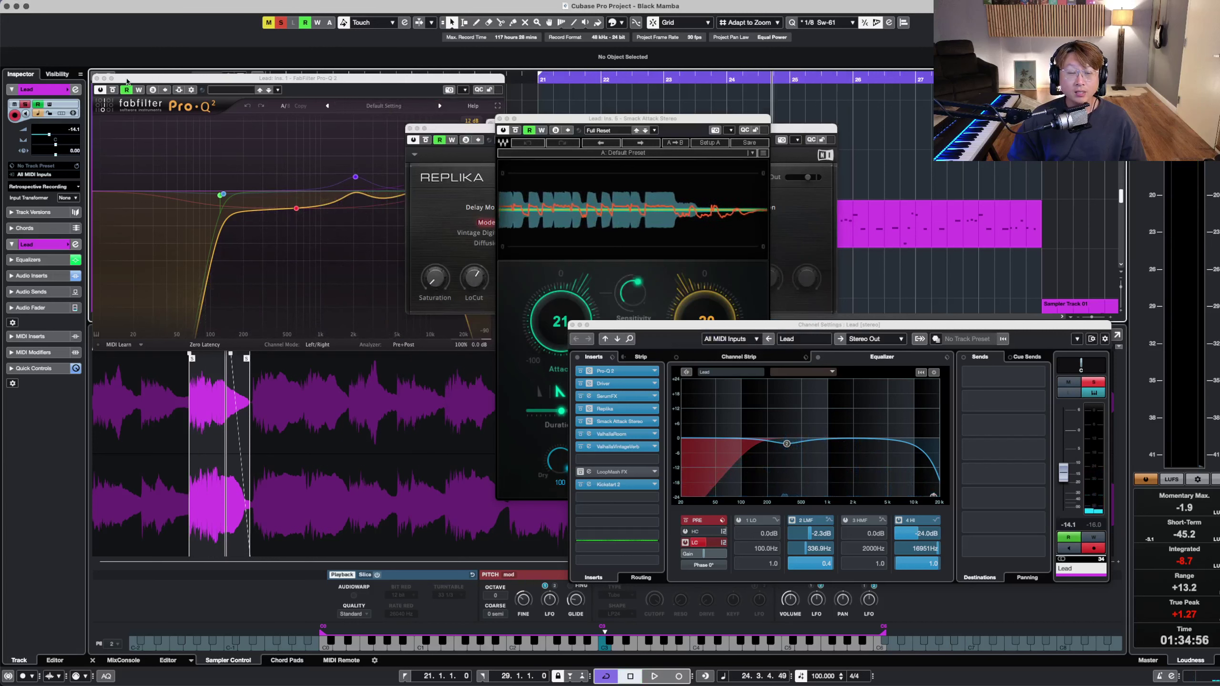
click(97, 78)
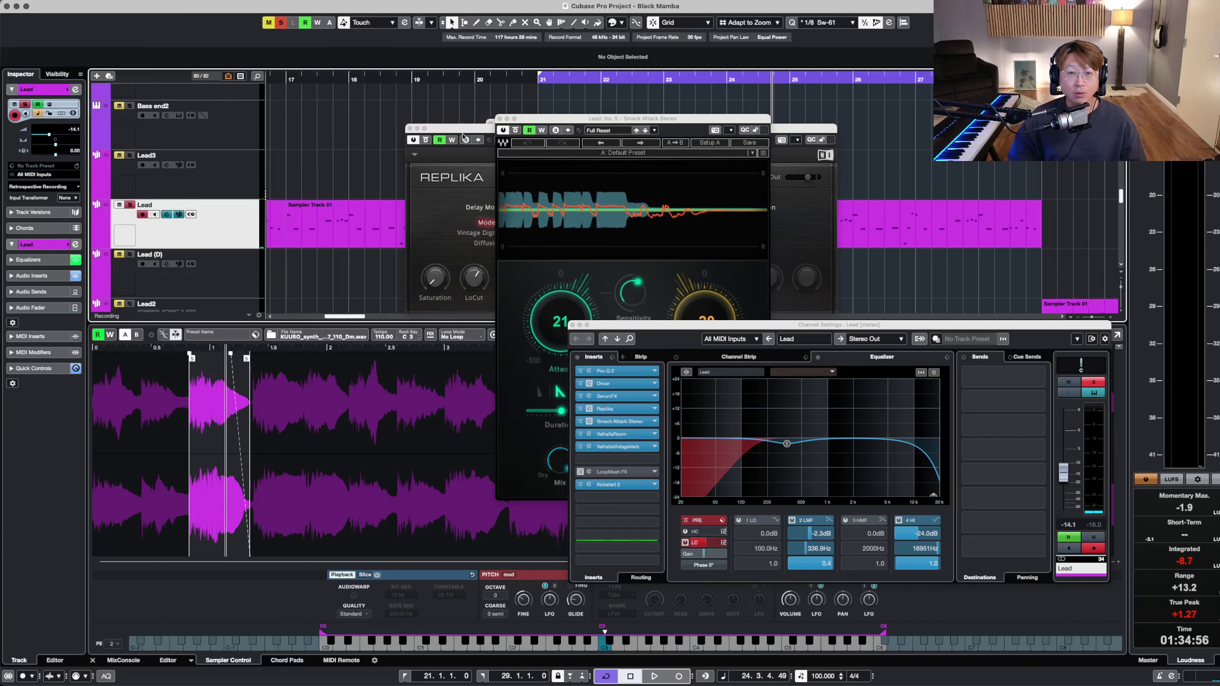
click(409, 128)
click(501, 120)
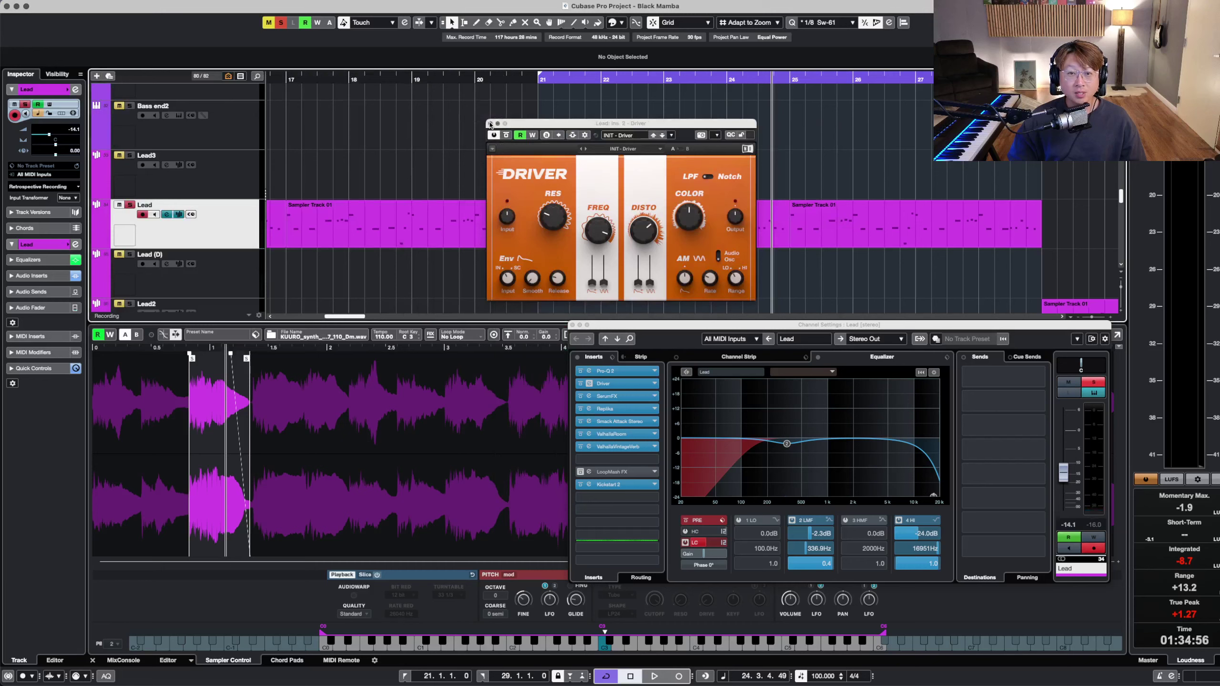
click(495, 127)
- Close the Lead channel settings and hide the Sampler Control so the project window shows the arrangement only
key(g)
key(g)
key(g)
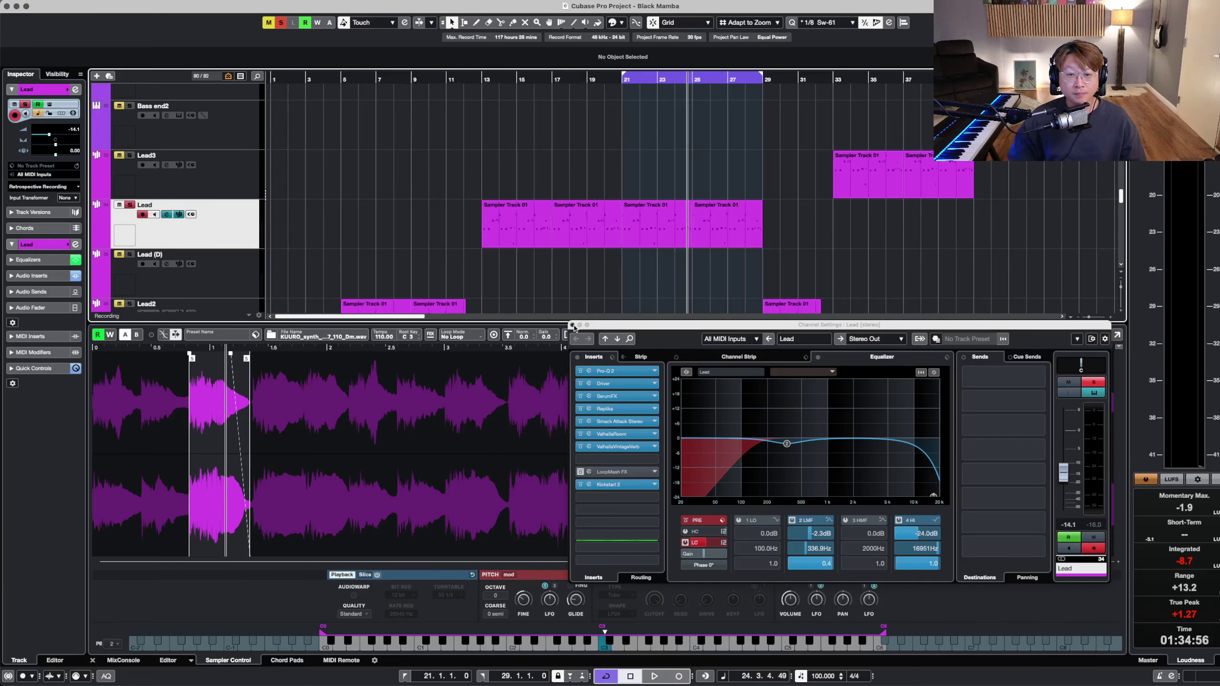
click(572, 325)
key(h)
key(super+alt+b)
key(h)
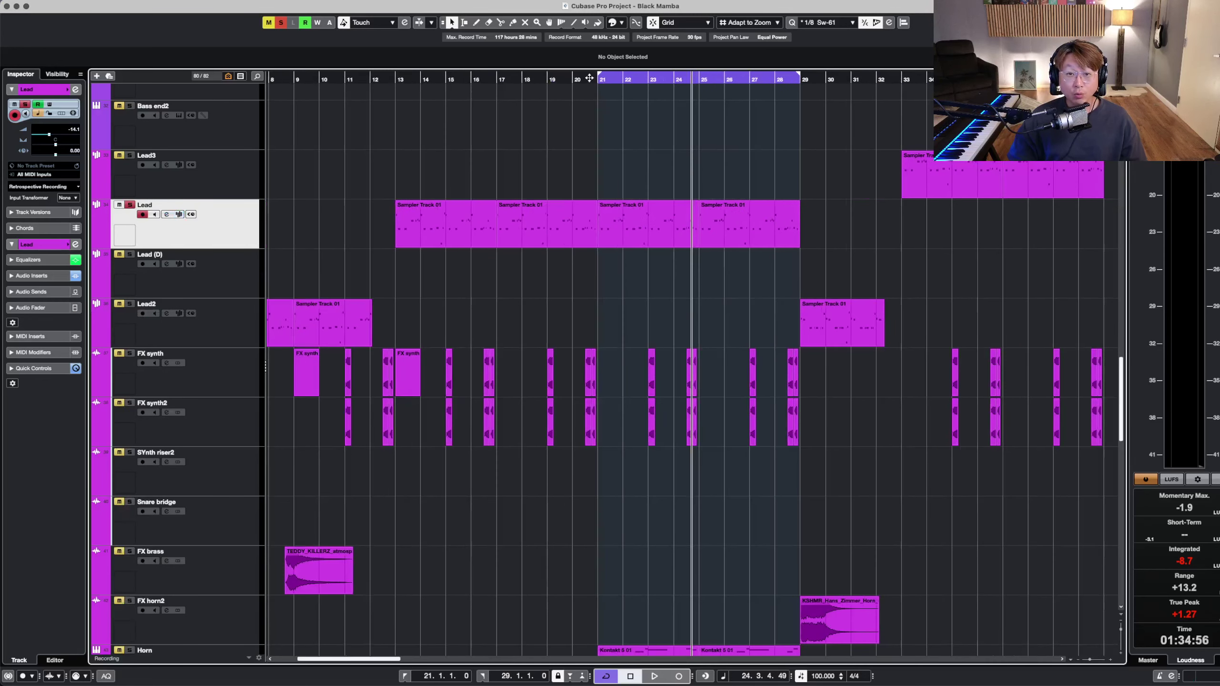
- Return the project cursor to bar 21 and select the Lead (D) track
click(589, 78)
click(244, 277)
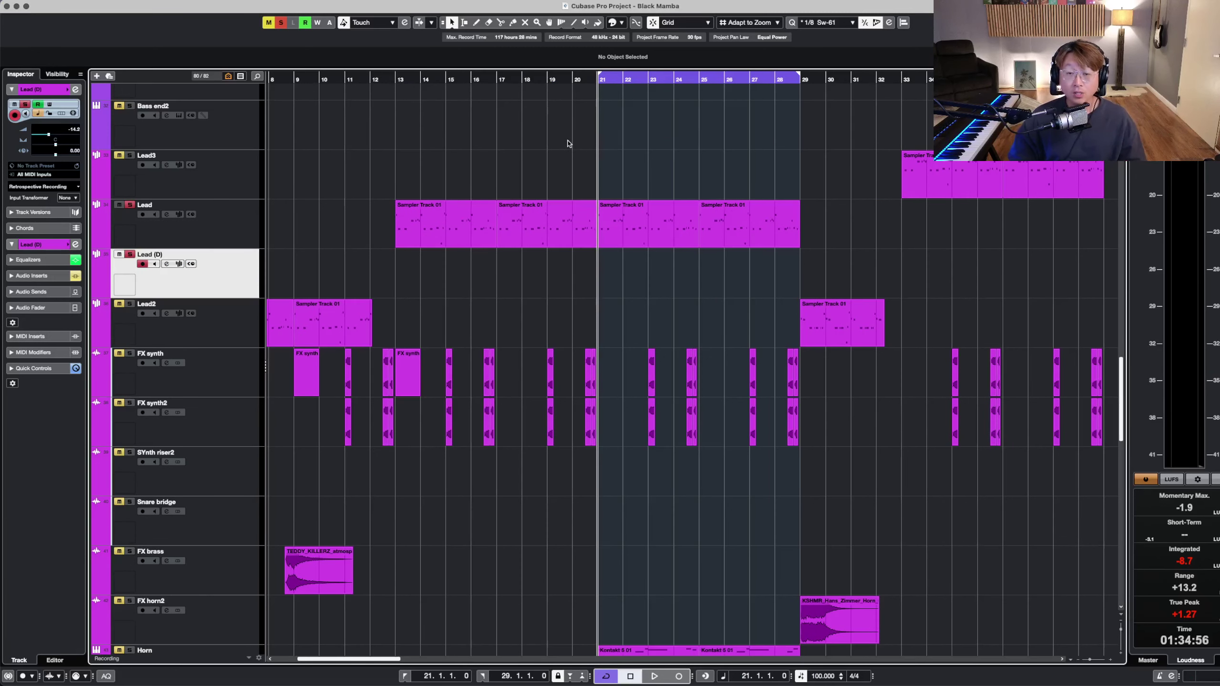
key(shift+g)
key(g)
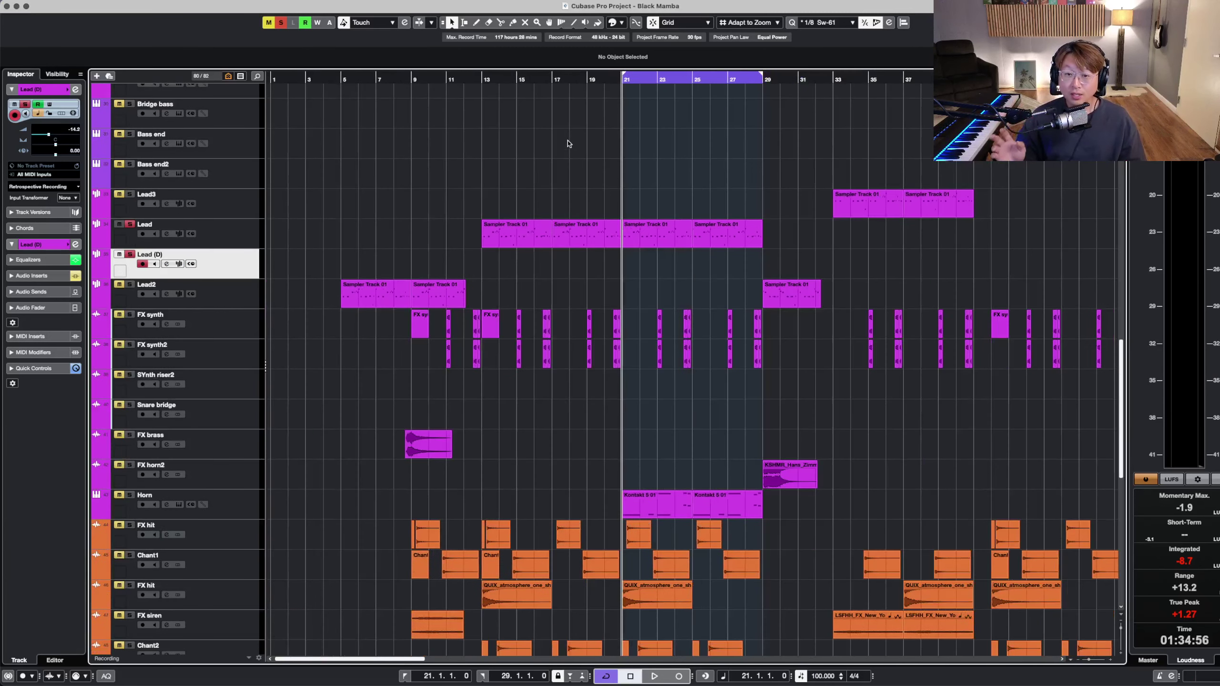
- Deactivate all solos and play the full arrangement from bar 5
click(279, 24)
right_click(418, 166)
click(341, 77)
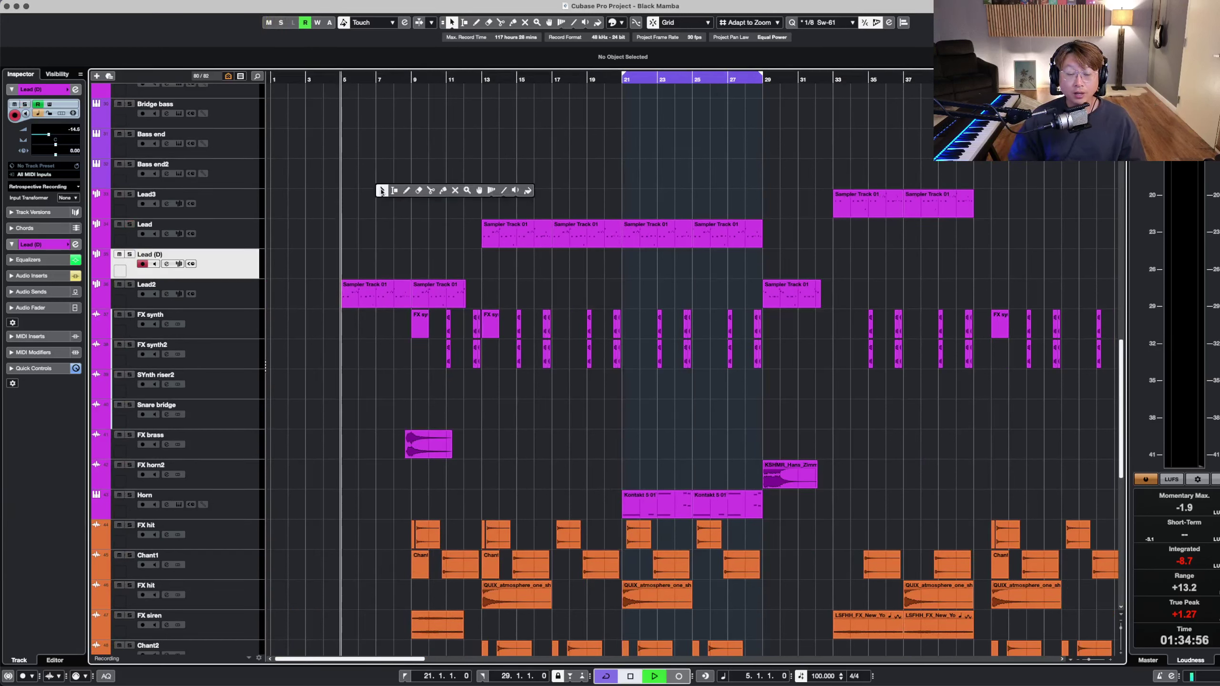
click(382, 191)
- Show Lead2's sample and channel settings during playback, and open its last Pro-Q 2 insert to view the EQ curve
click(178, 293)
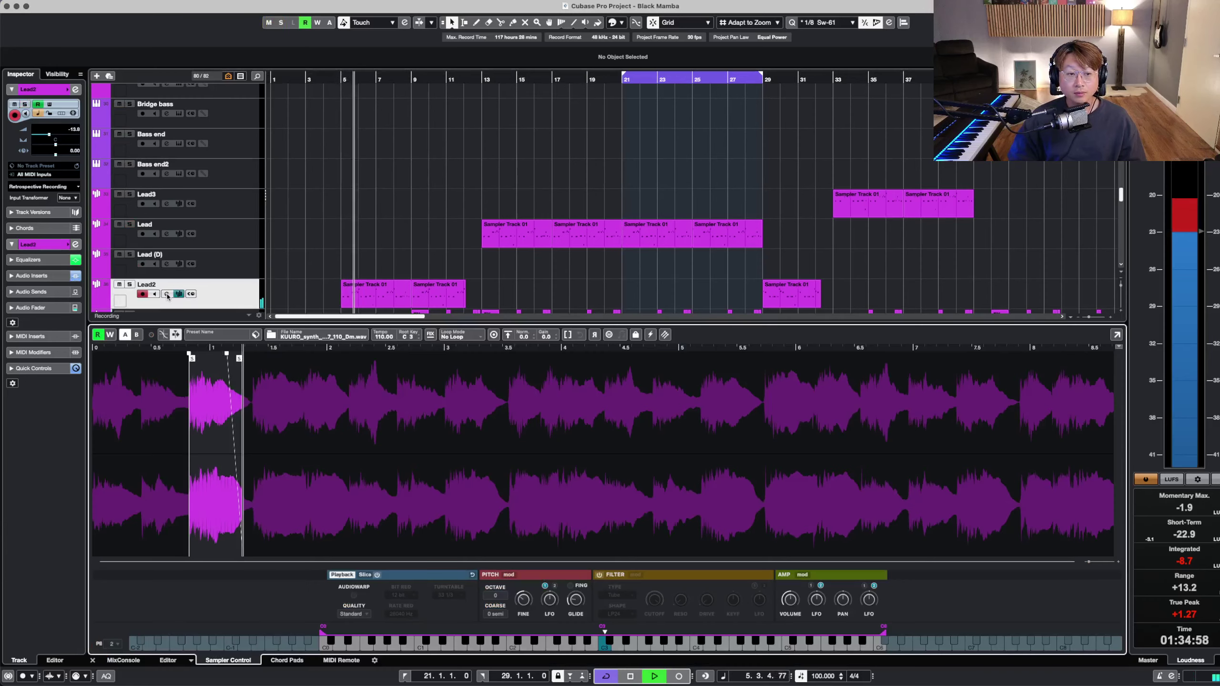
click(166, 294)
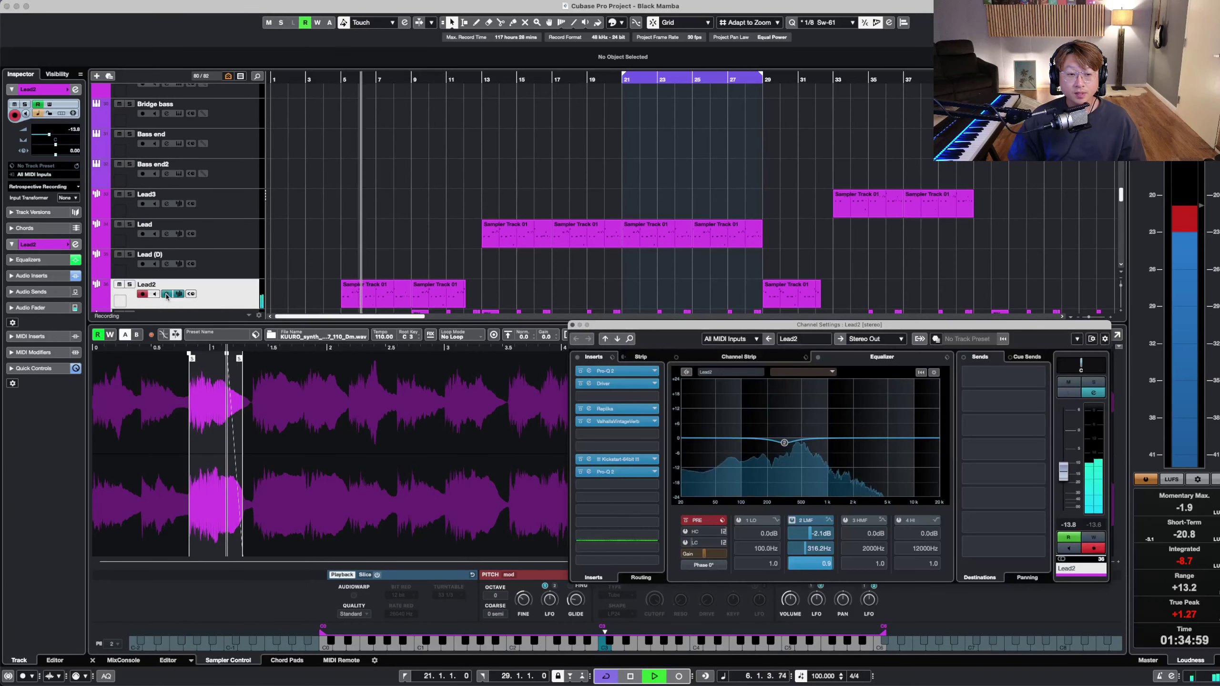
click(629, 474)
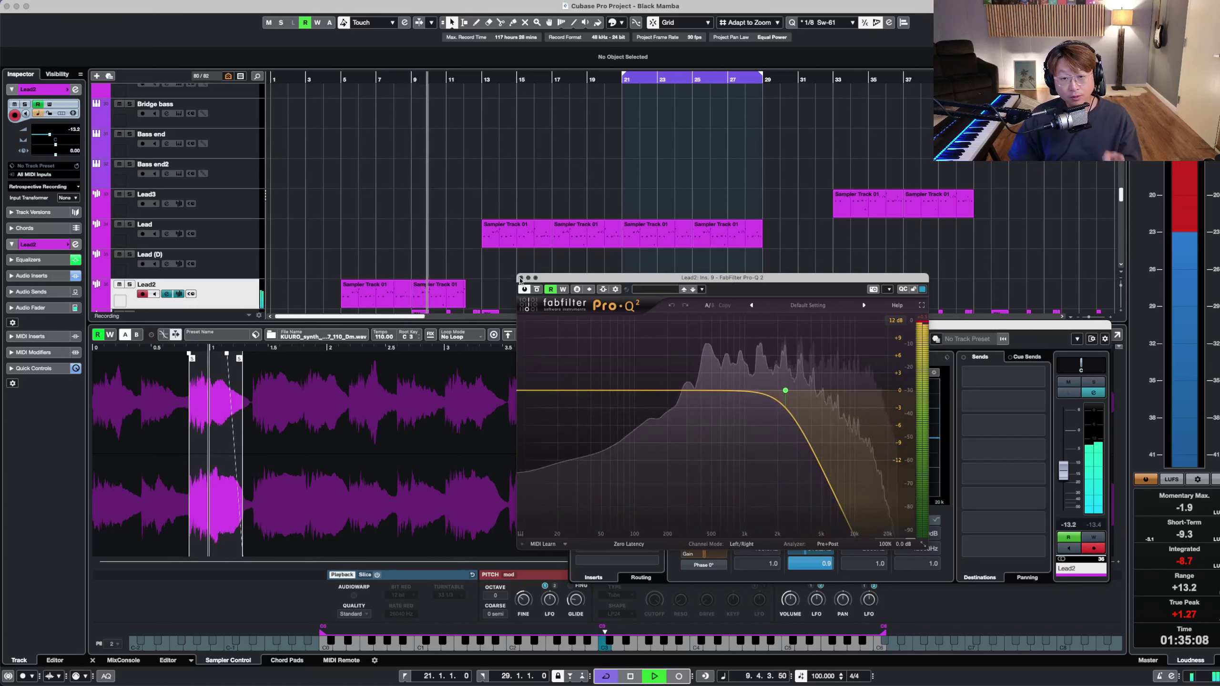
- Close the Pro-Q 2 window, the Lead2 channel settings and the Sampler Control
click(520, 278)
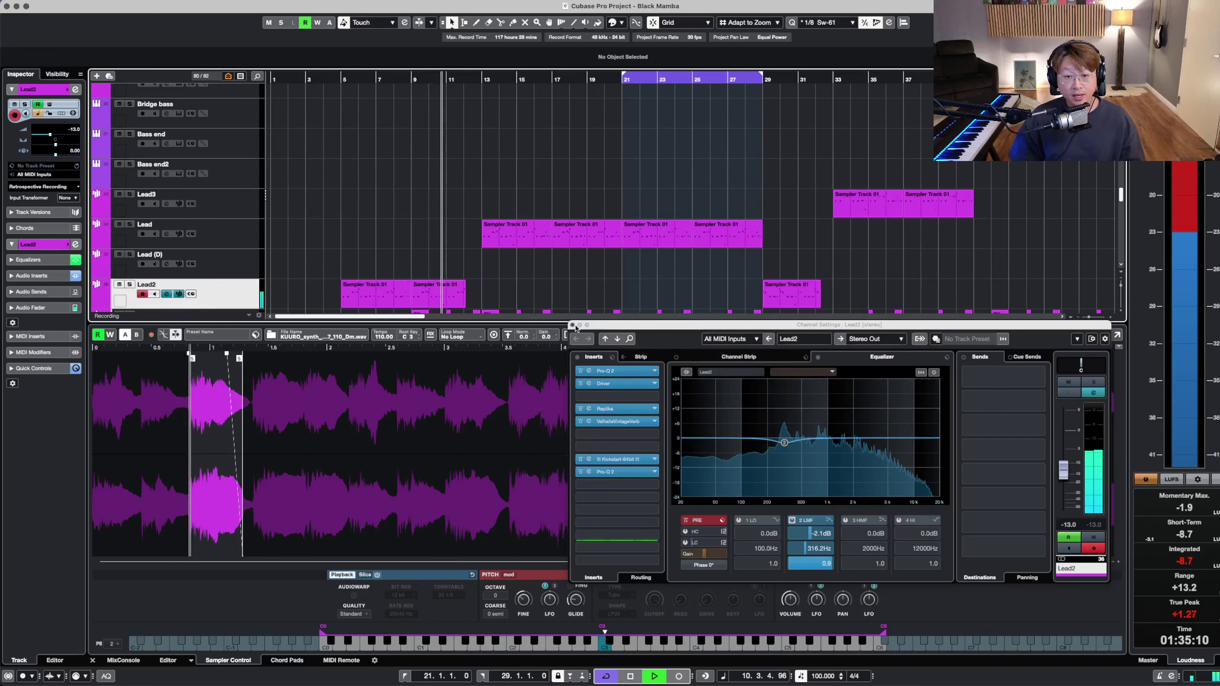
click(572, 325)
key(alt+super+b)
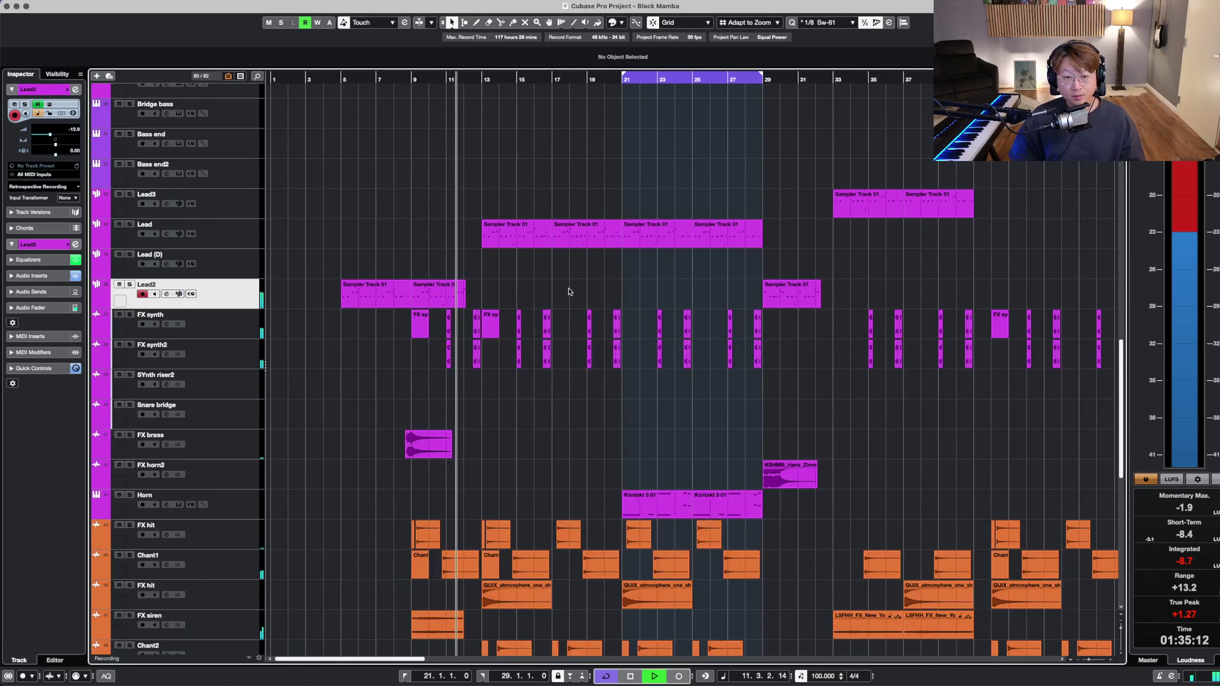
- Turn off the cycle and play from bar 28 into the Lead2 event at bar 29, viewed close up
key(shift+g)
key(g)
key(g)
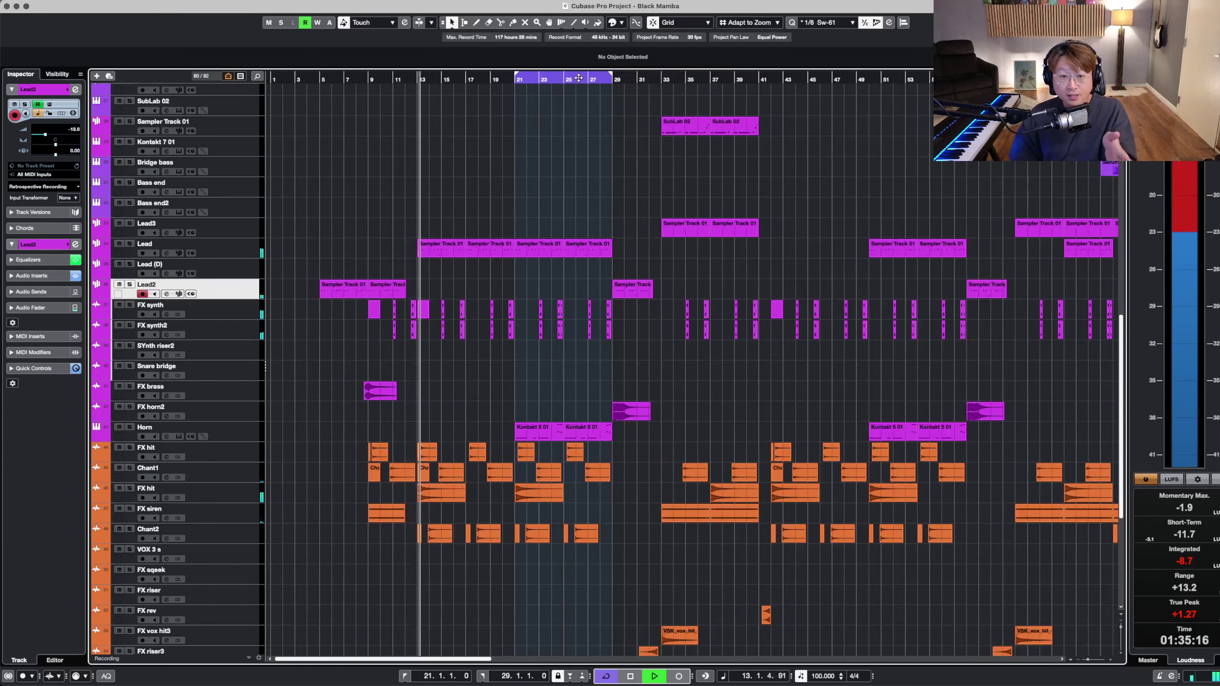
click(603, 81)
key(shift+h)
key(shift+h)
key(shift+h)
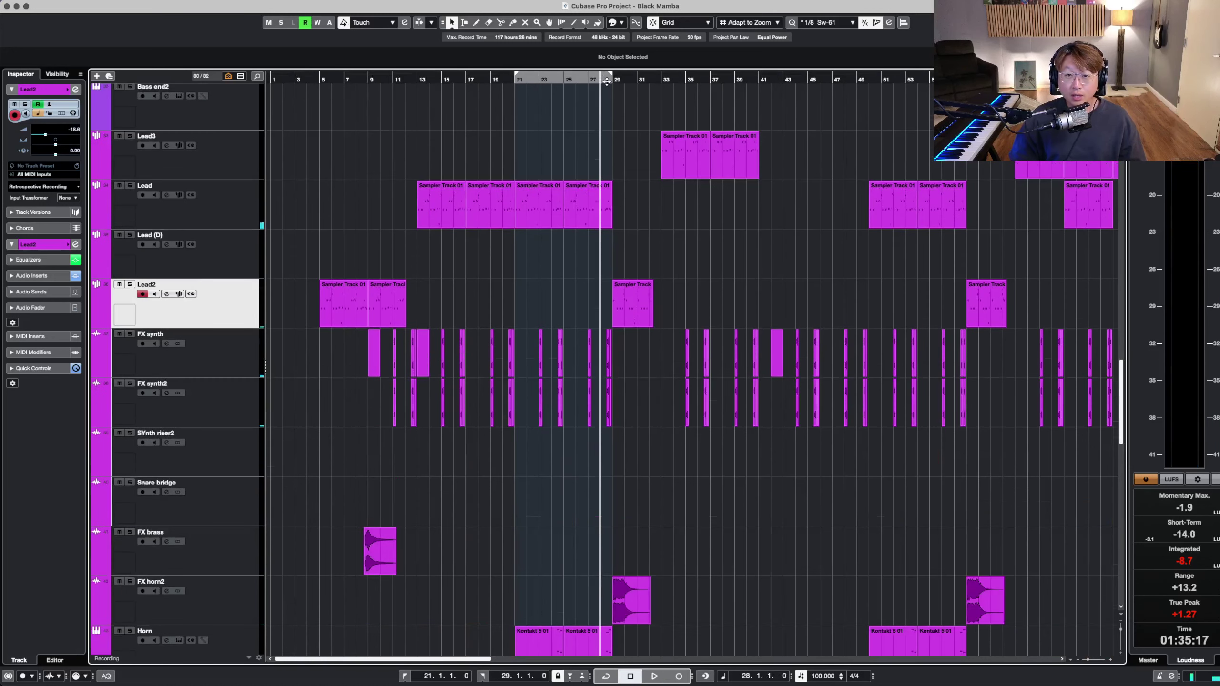
key(space)
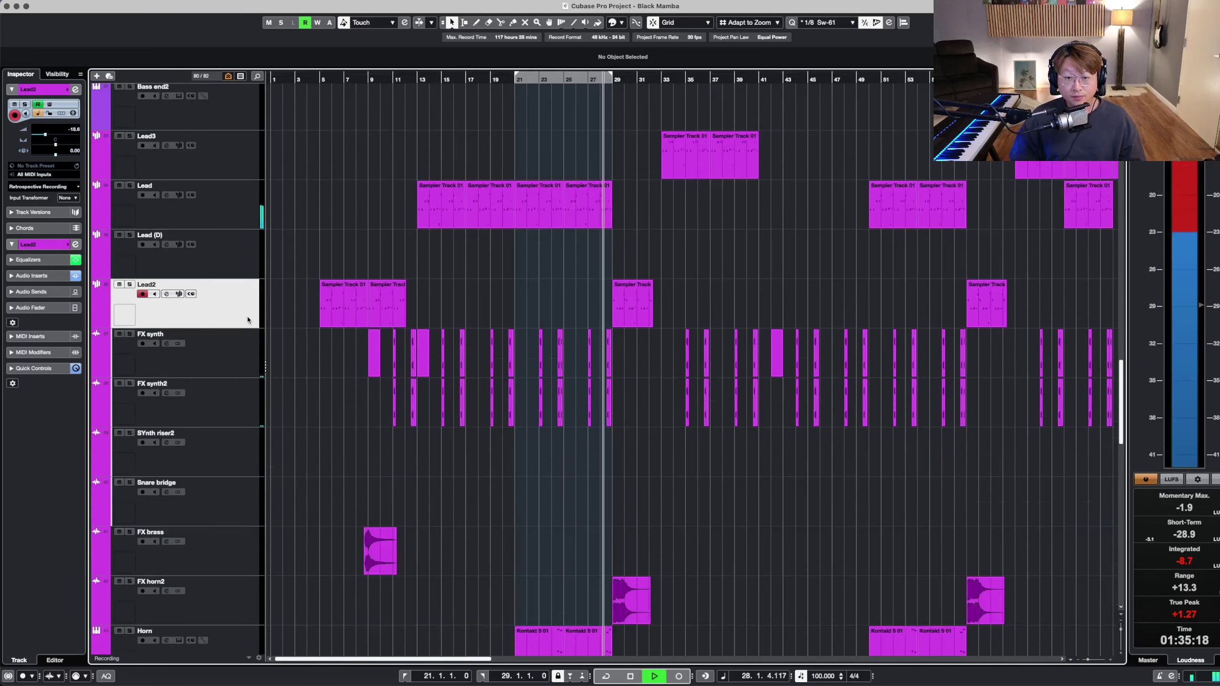
key(h)
key(h)
key(h)
key(h)
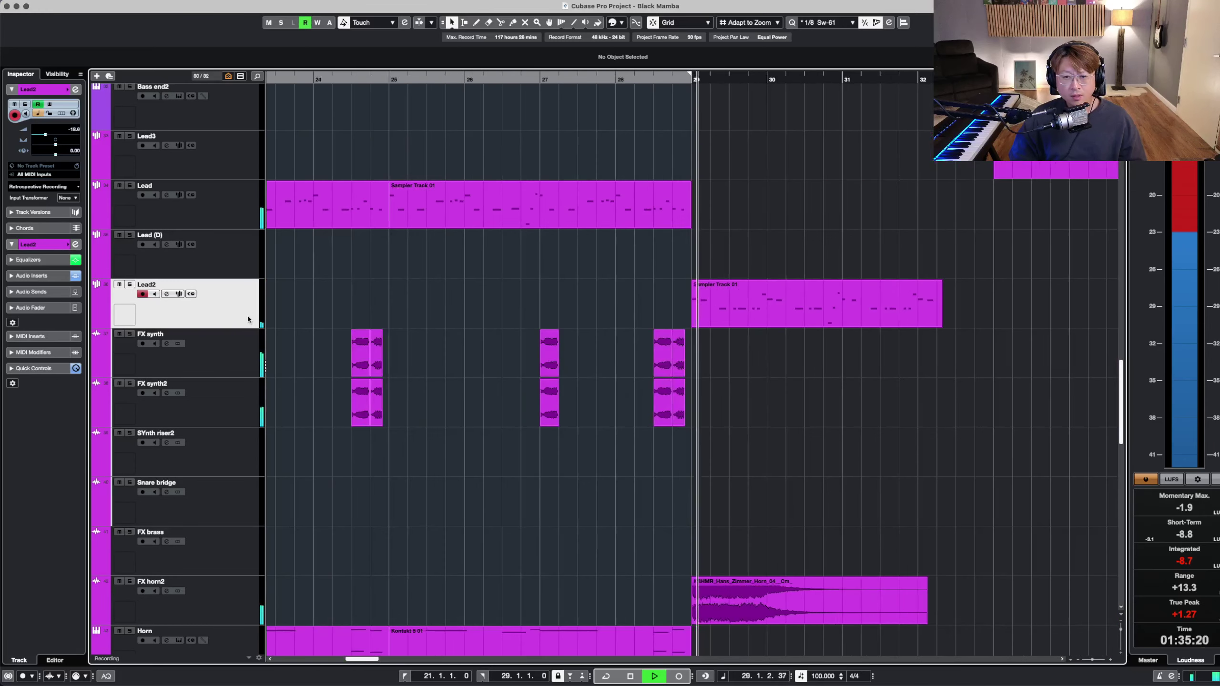
- Open the Lead2 channel settings during playback, toggle the track's solo on and off, and stop near the end of bar 32
key(e)
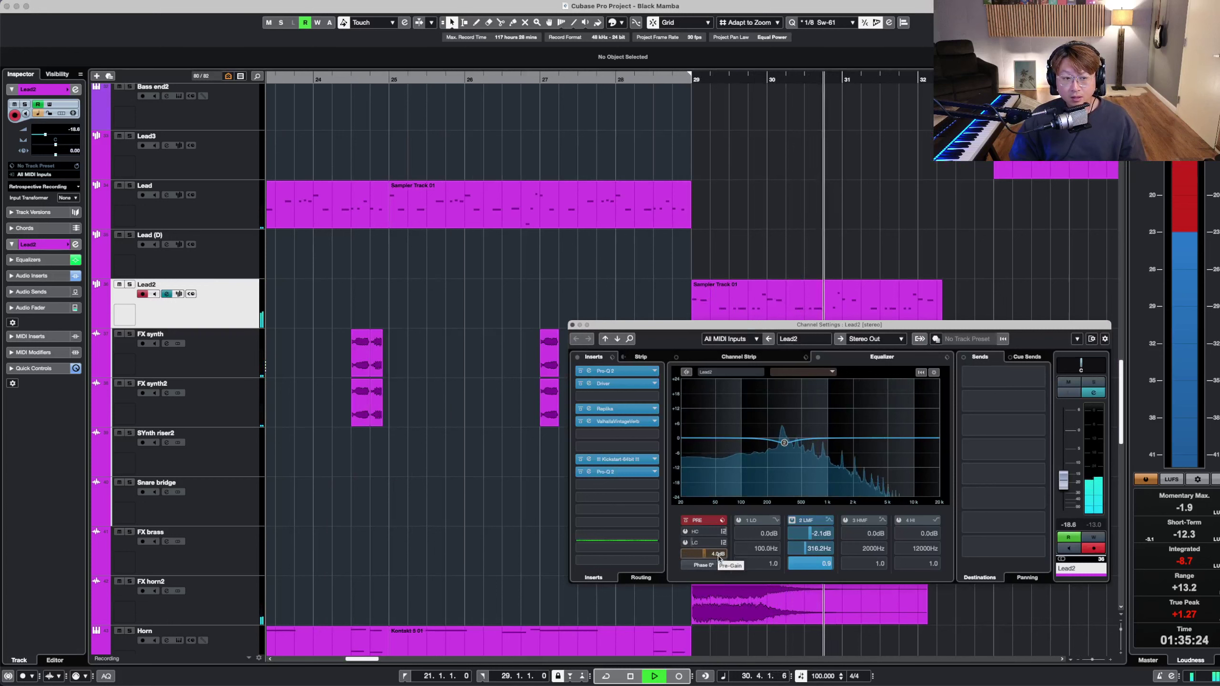
key(s)
key(s)
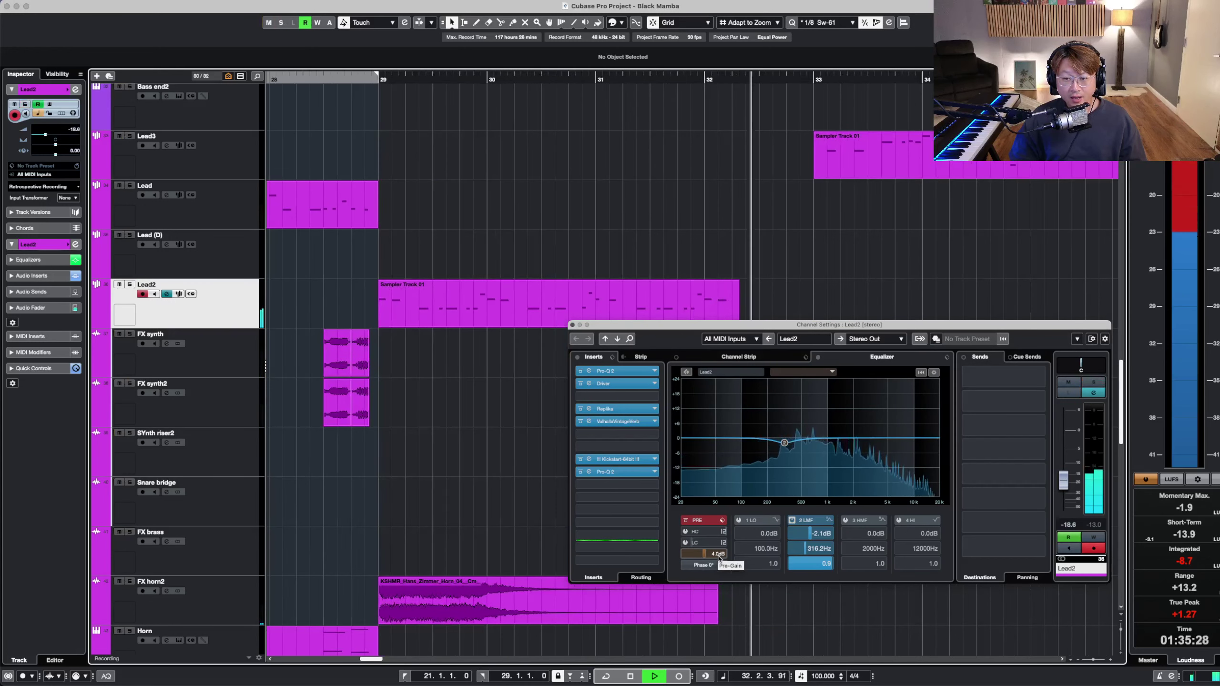
key(g)
key(g)
key(g)
key(g)
key(g)
key(space)
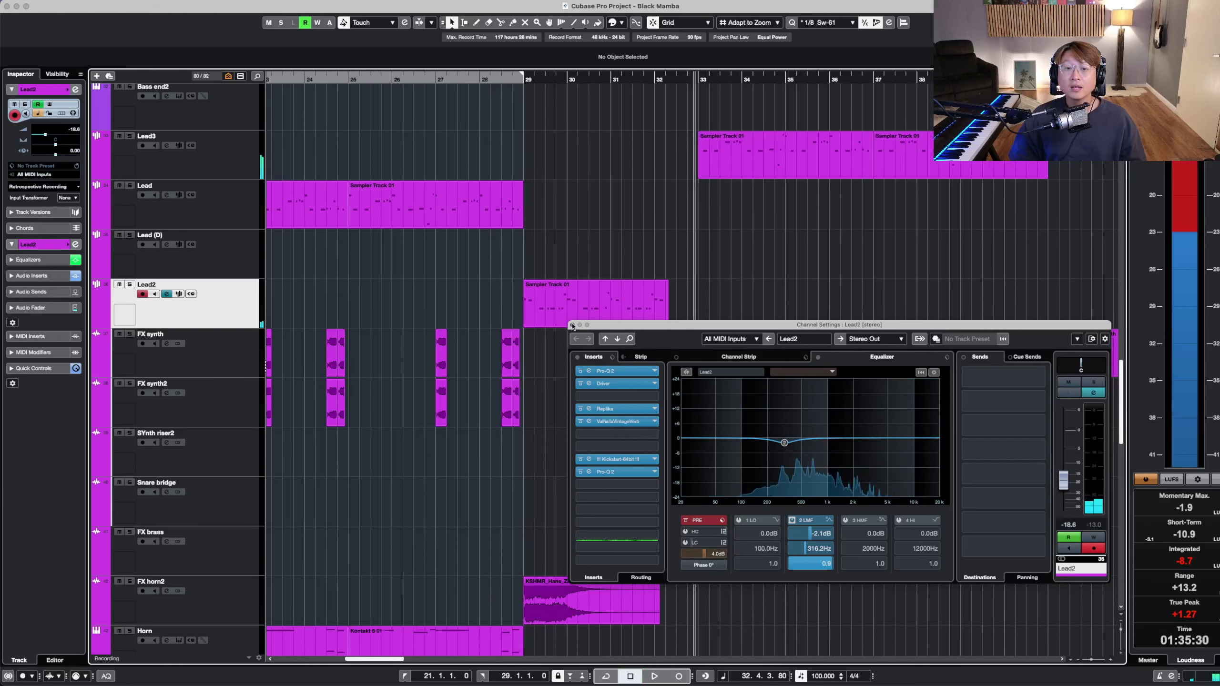
- Close the Lead2 channel settings and bring the lead tracks' events across the arrangement into view
click(572, 325)
key(shift+g)
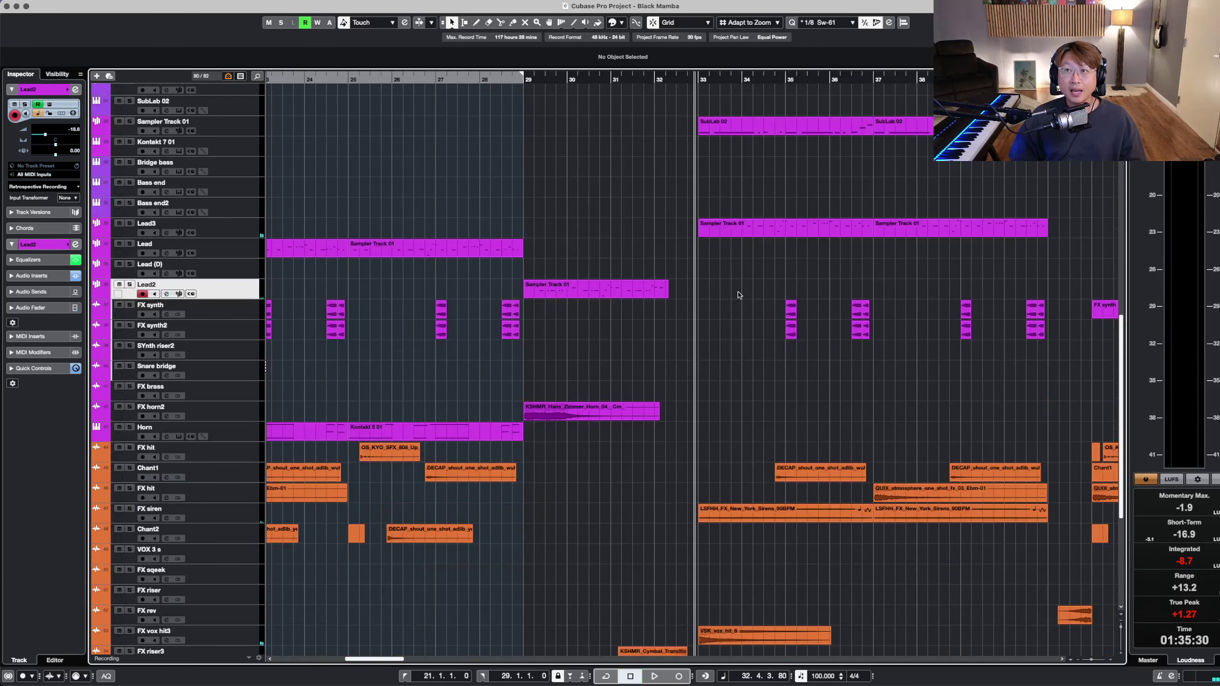
key(g)
key(g)
key(g)
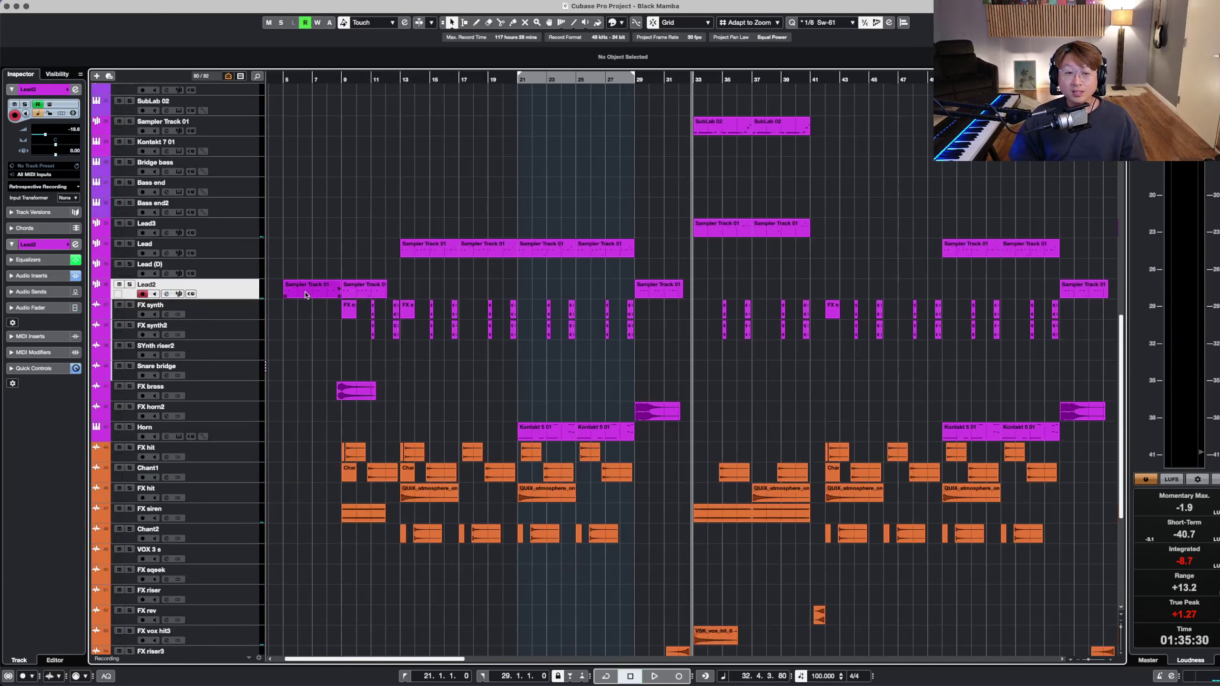
key(shift+h)
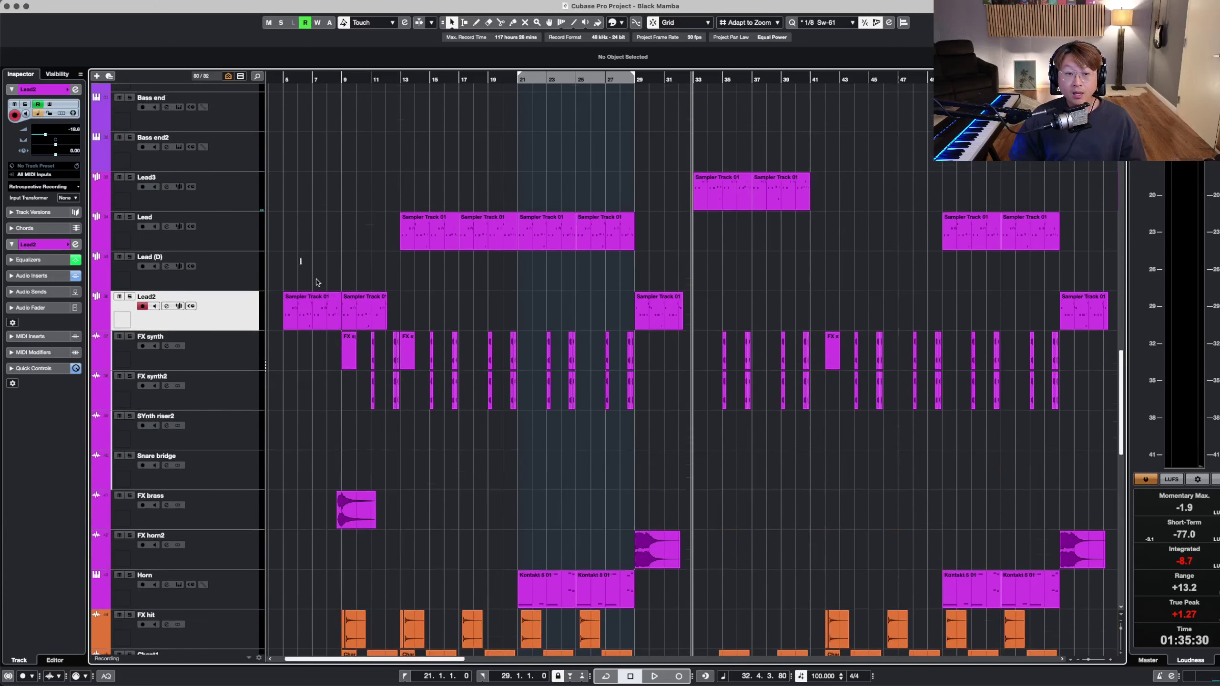
- Point out the Lead2 events in the intro and the Lead events of bars 13 to 28 without selecting them
drag(380, 312, 382, 310)
right_click(452, 300)
drag(297, 273, 388, 318)
click(475, 310)
drag(402, 180, 633, 251)
click(702, 217)
- Play from about bar 31 into the Lead3 section that starts at bar 33
key(h)
key(h)
key(h)
key(h)
key(h)
key(h)
key(h)
key(h)
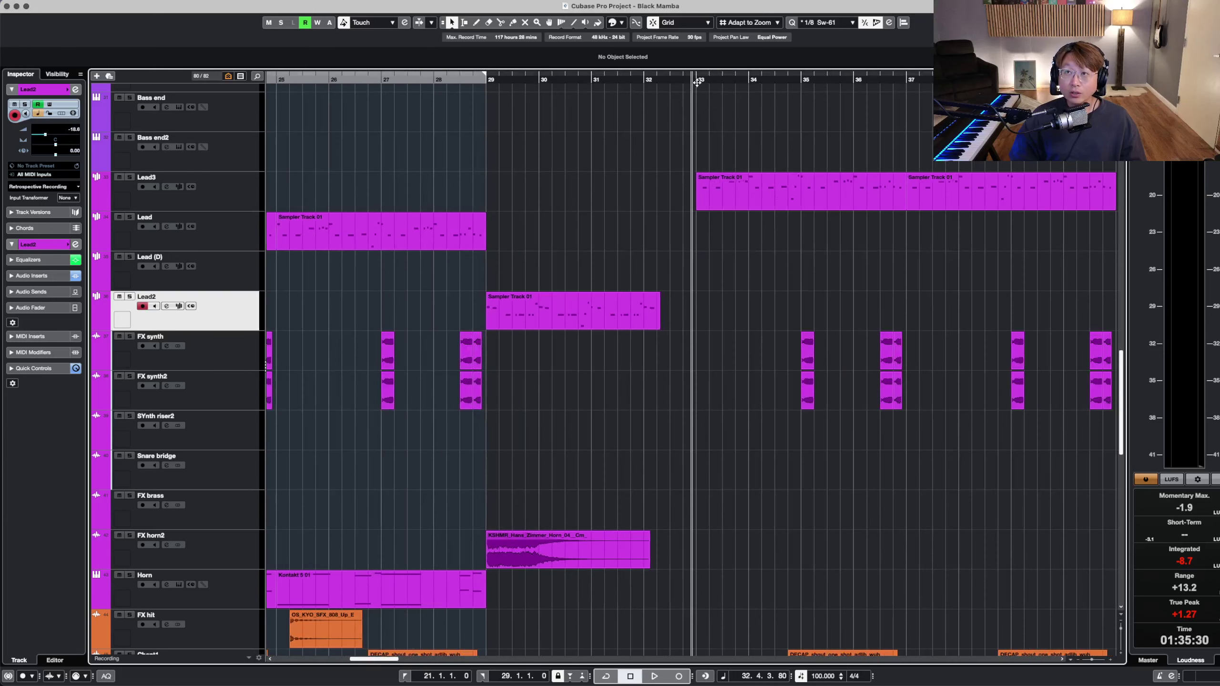
click(574, 81)
key(space)
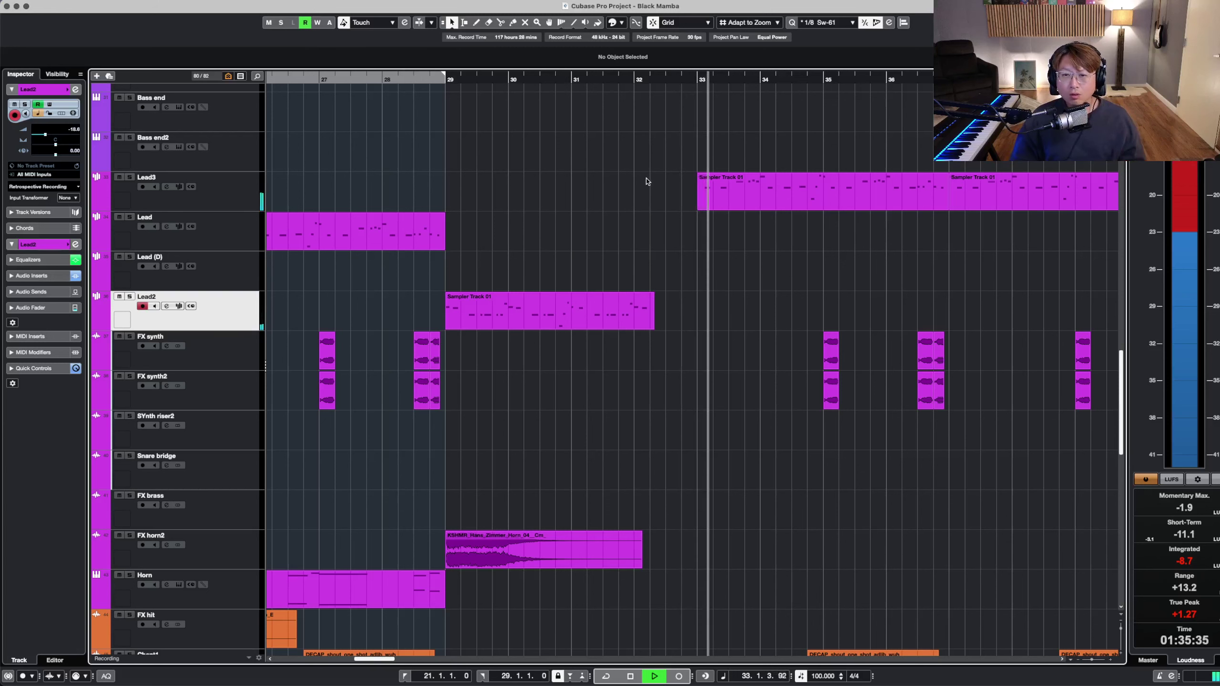
- Listen to the Lead3 section with the SubLab 02 bass parts in view, and stop playback in bar 36
key(g)
key(g)
key(shift+g)
scroll(647, 182, up, 3)
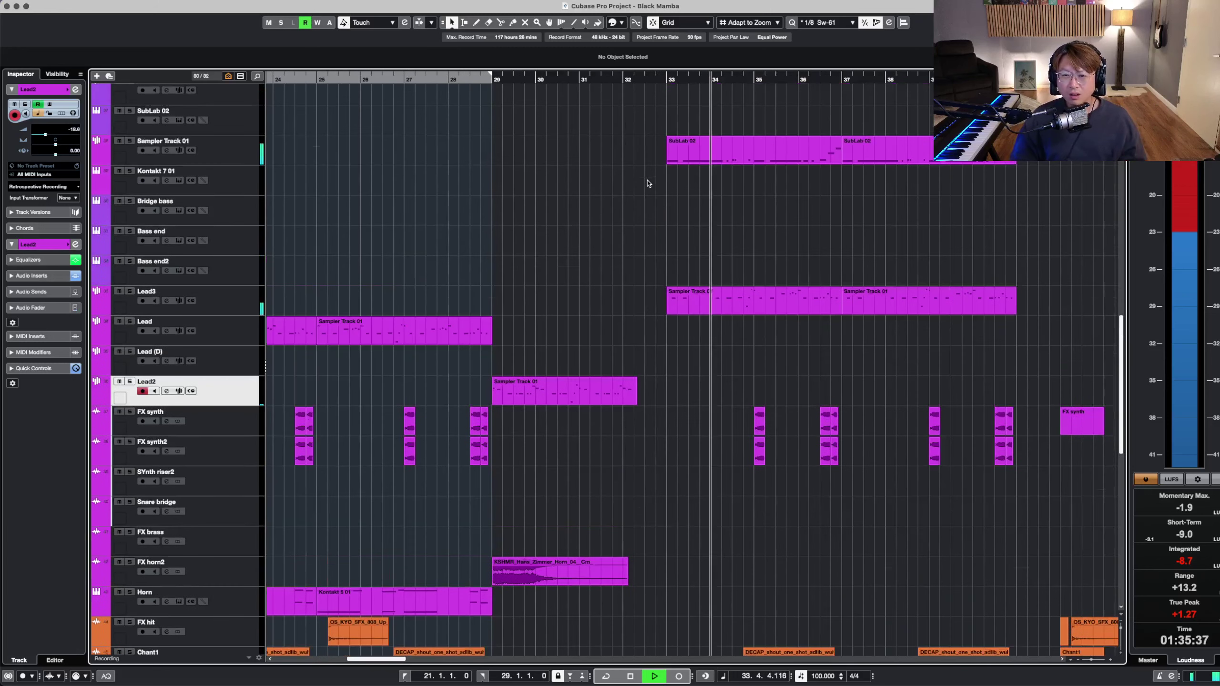
key(g)
key(g)
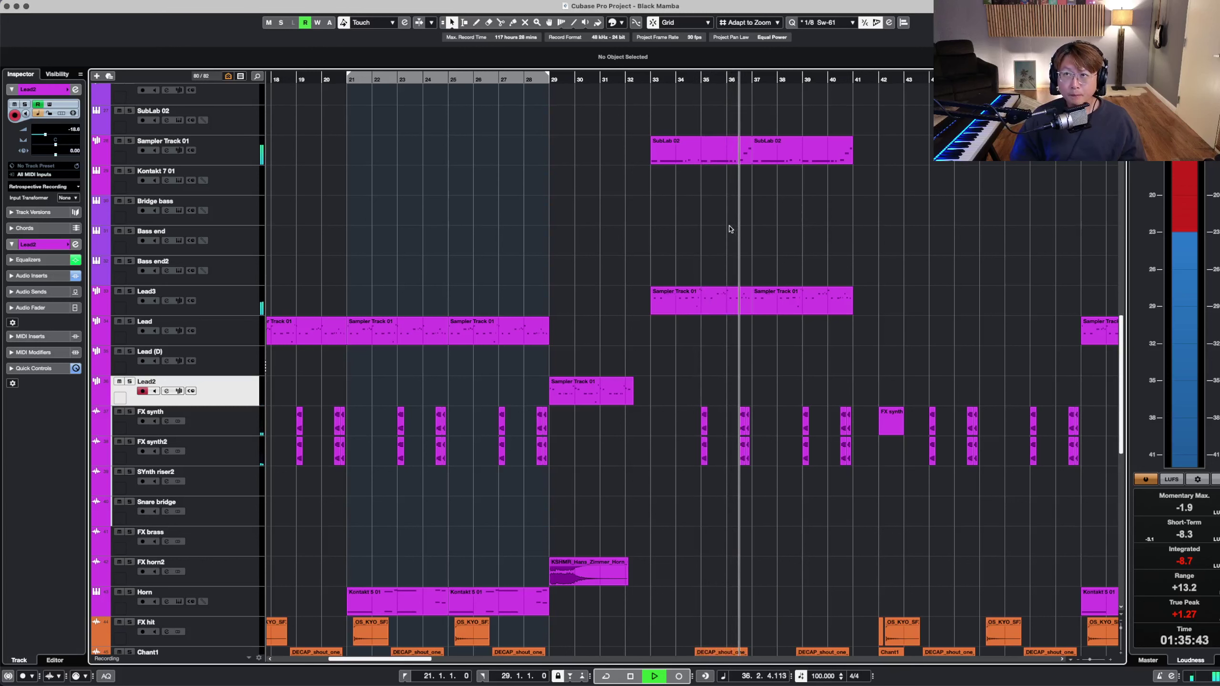
key(shift+h)
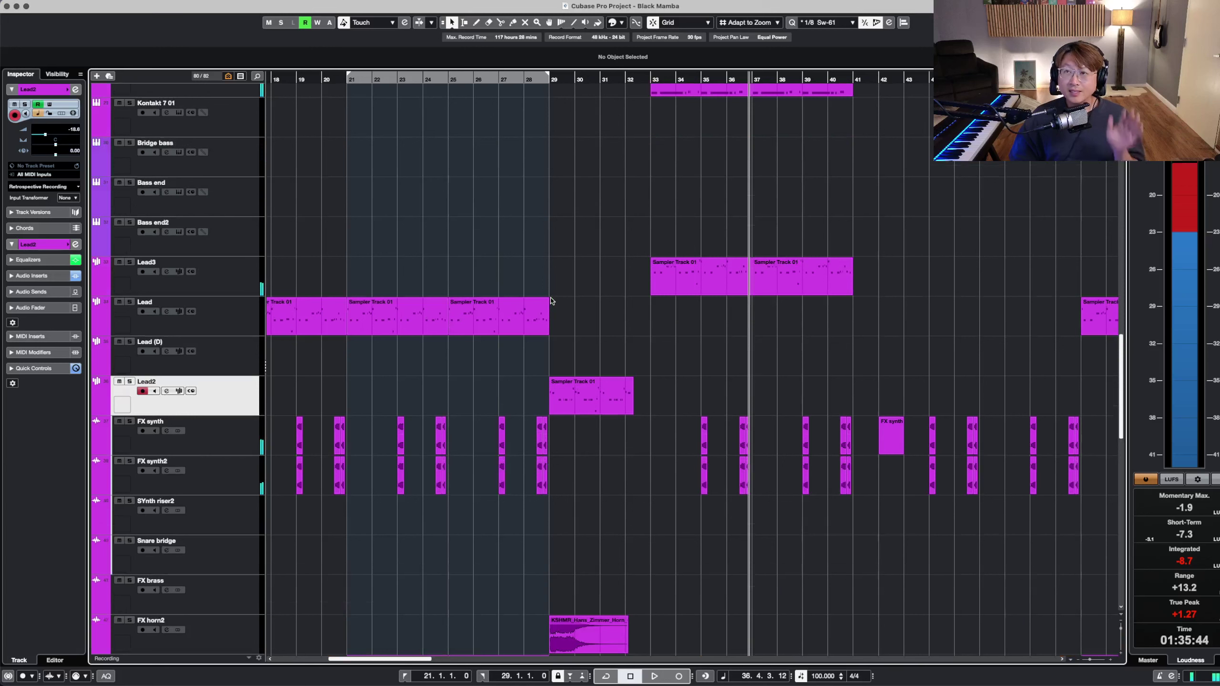
- Open Lead3's channel settings, solo the track and open its sample in Sampler Control with the inserts bypassed
click(171, 273)
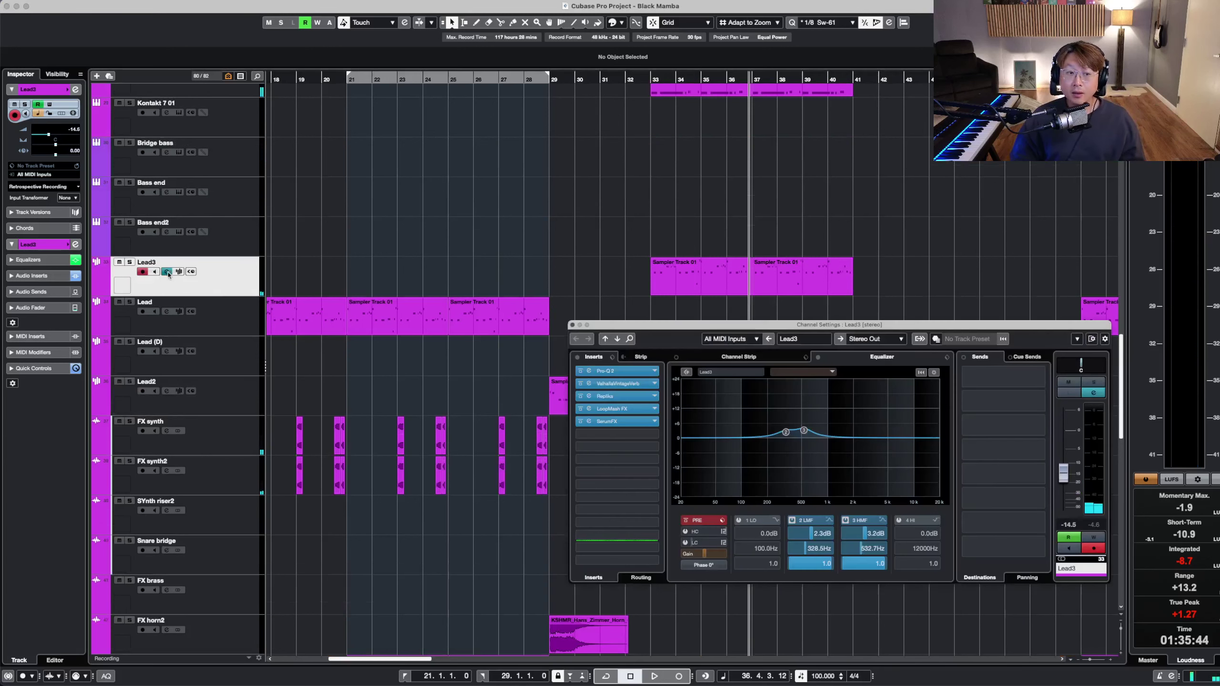
click(578, 357)
key(s)
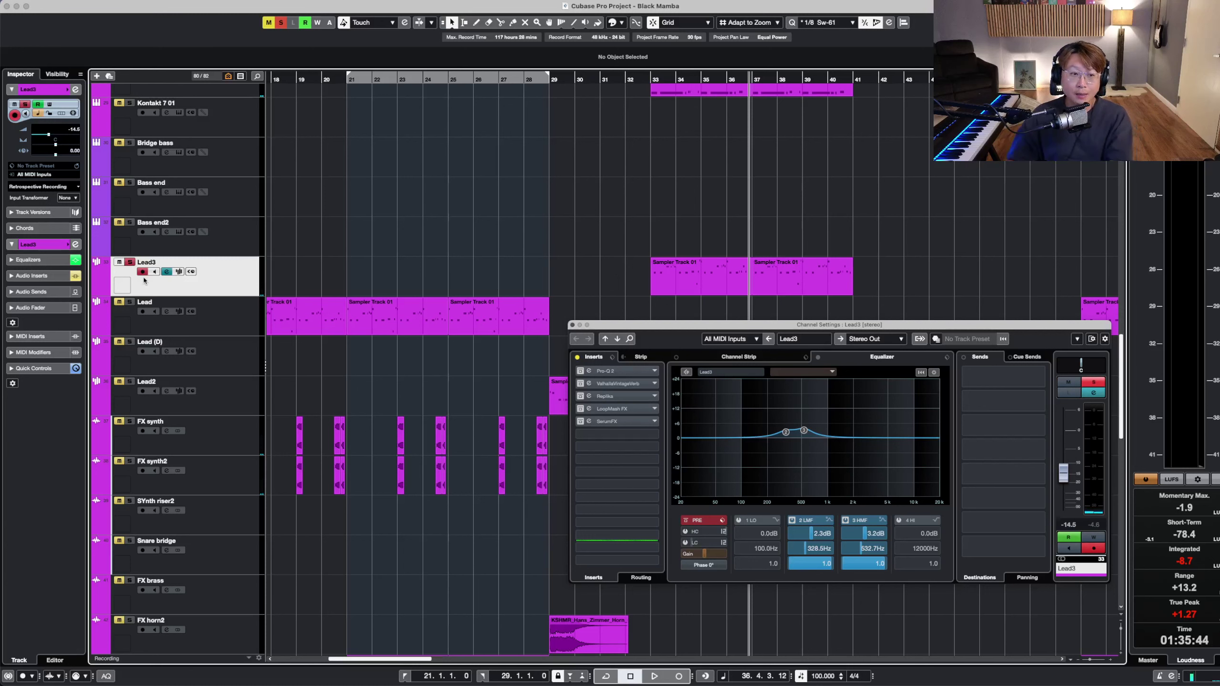
click(179, 272)
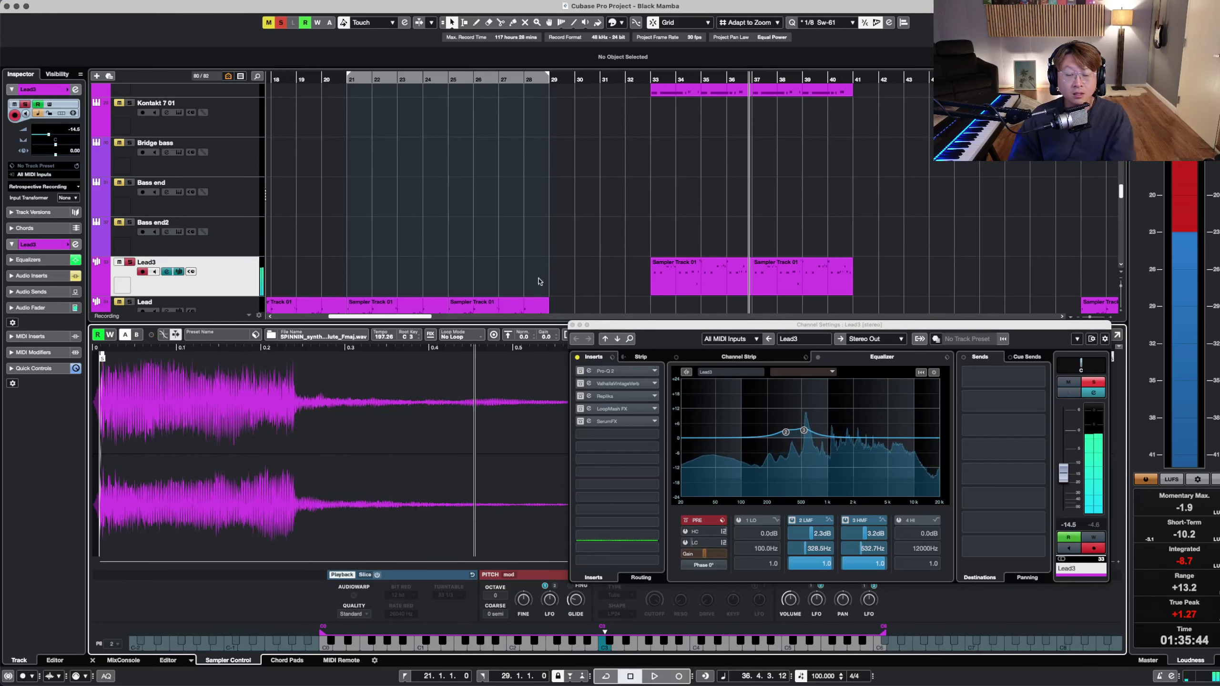
- Switch Lead3's inserts back on to compare the processed sound, and close the Sampler Control
click(577, 357)
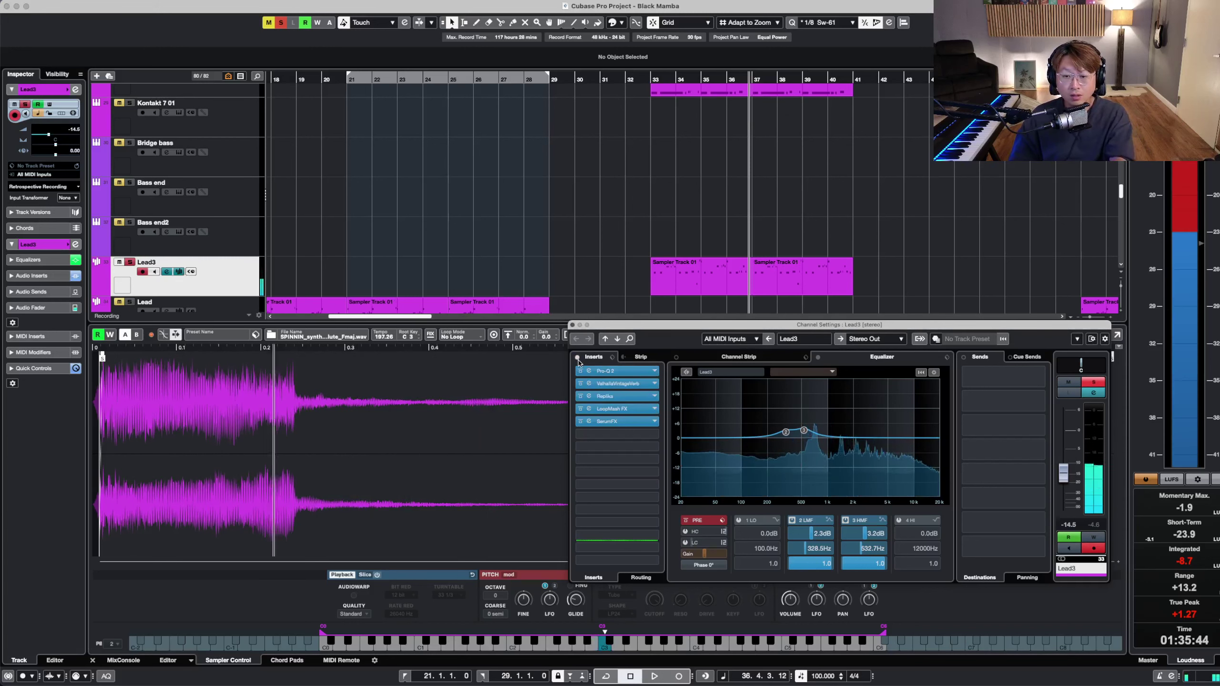
click(715, 246)
key(alt+super+b)
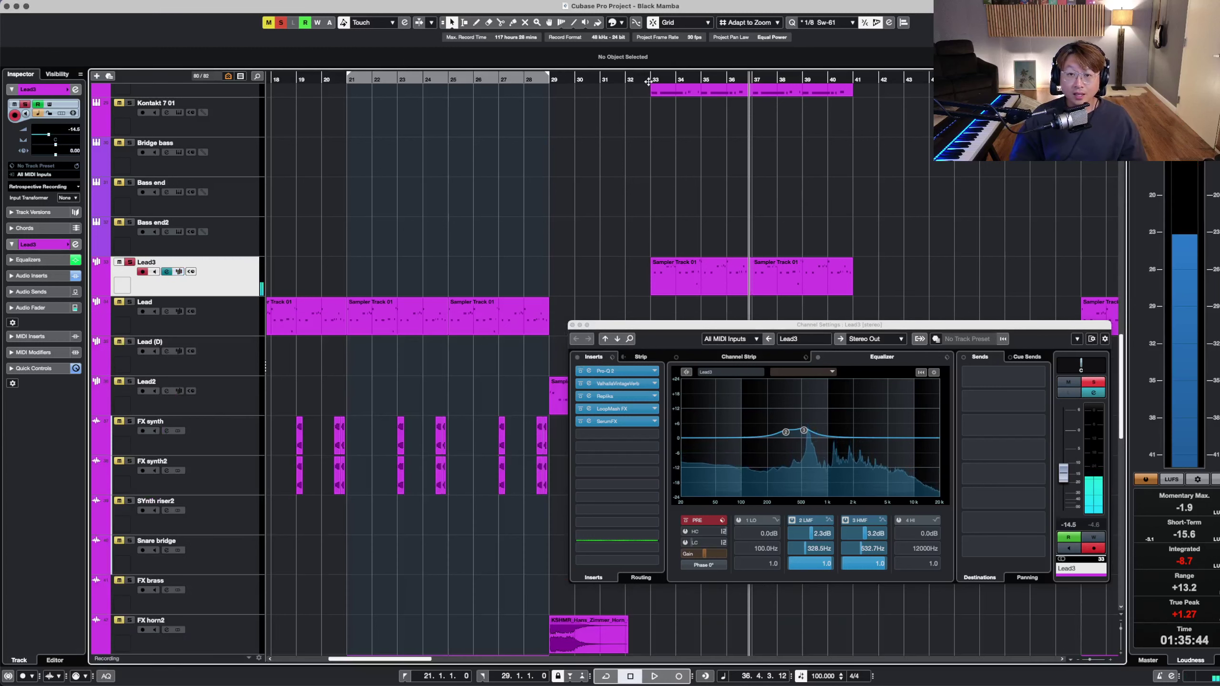
- Play the soloed Lead track from bar 21 with its channel settings shown
key(g)
key(space)
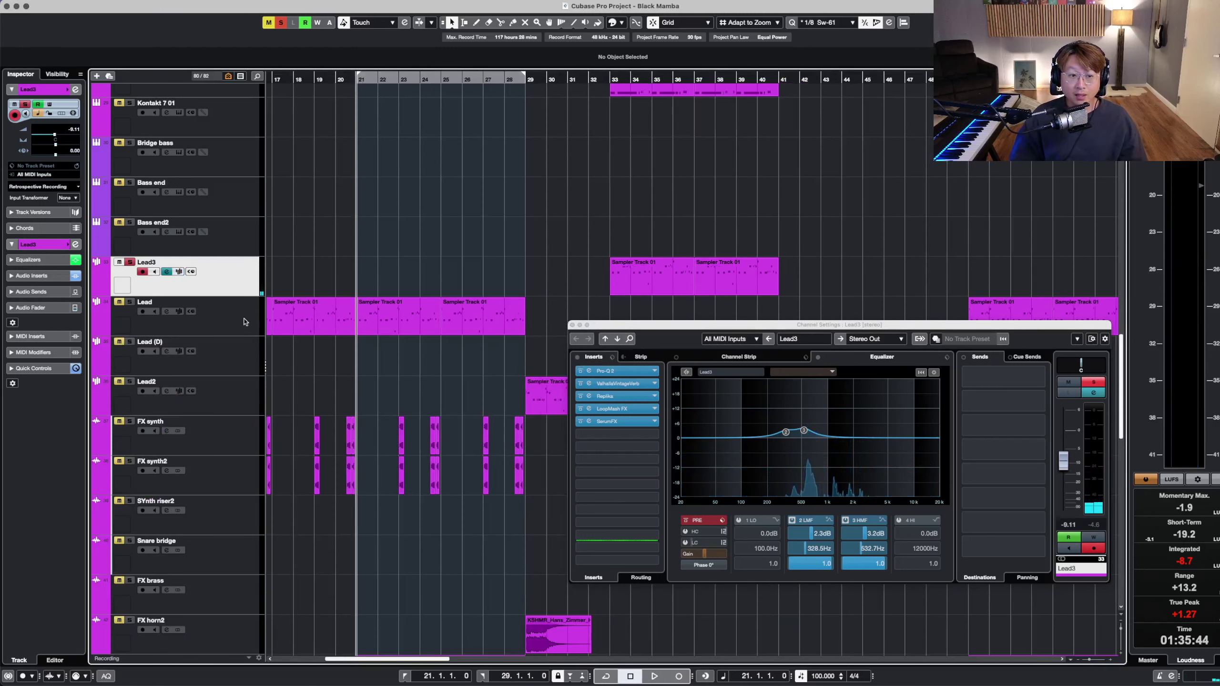
click(245, 322)
key(space)
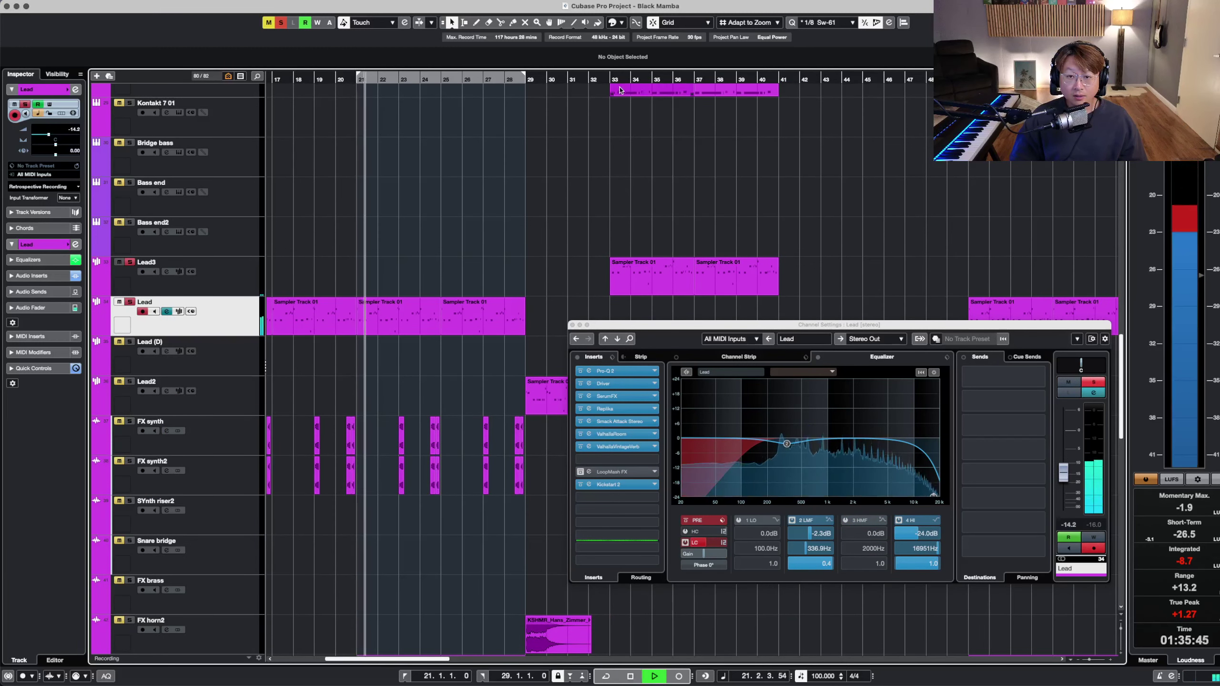
- Play Lead3 from bar 33 for comparison, close the channel settings, and return the cursor to bar 33
click(609, 78)
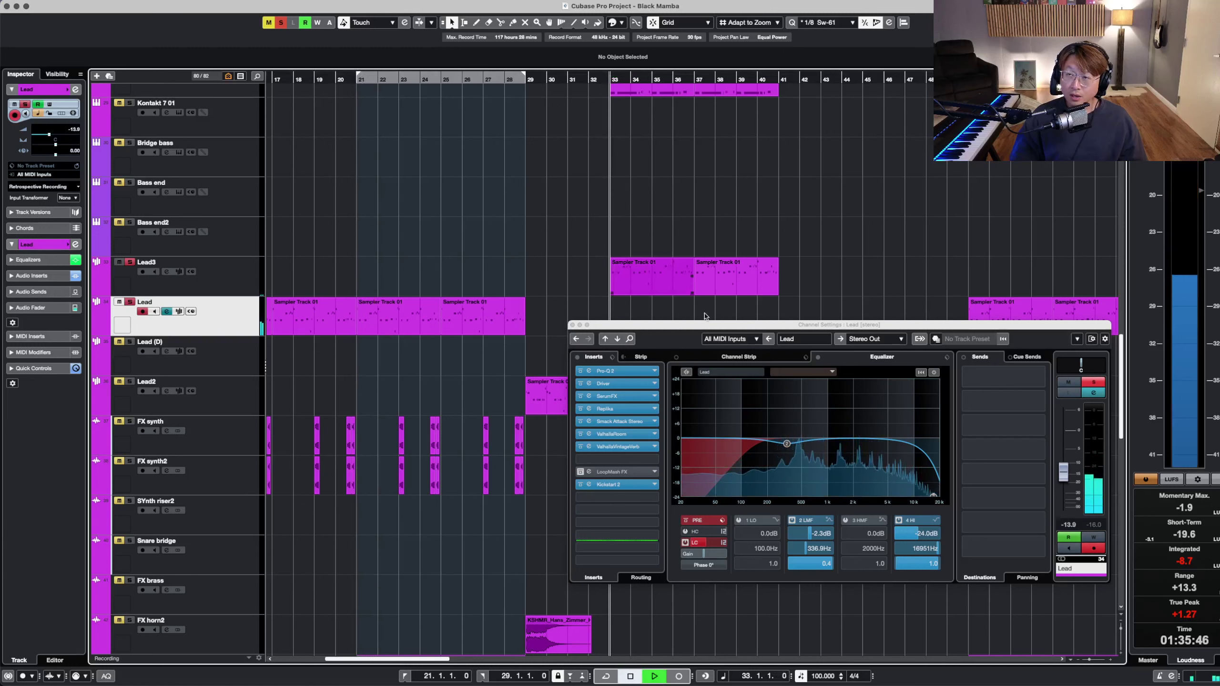
click(571, 327)
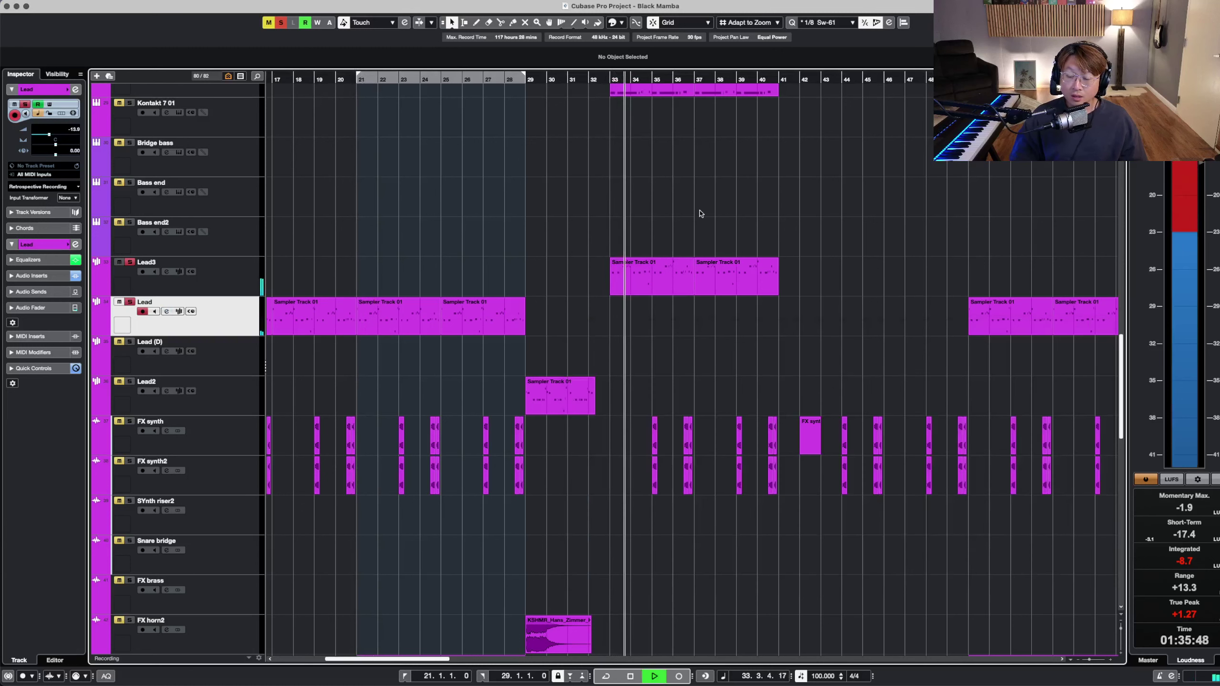
key(alt+Down)
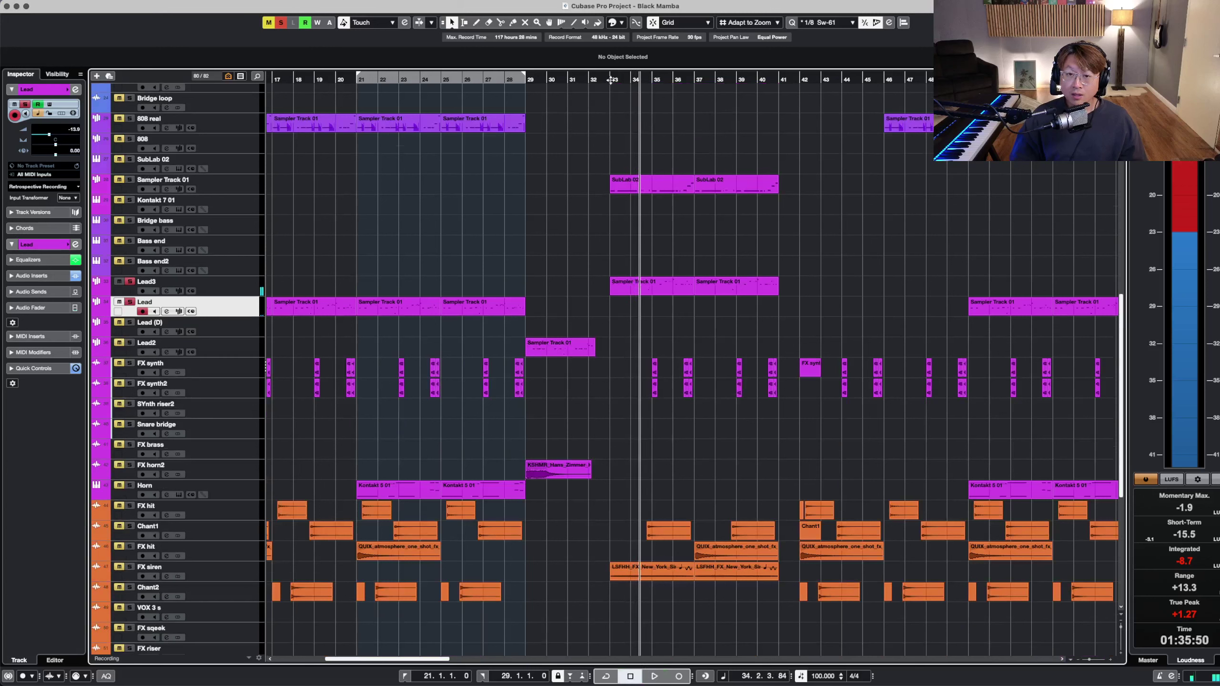
click(609, 78)
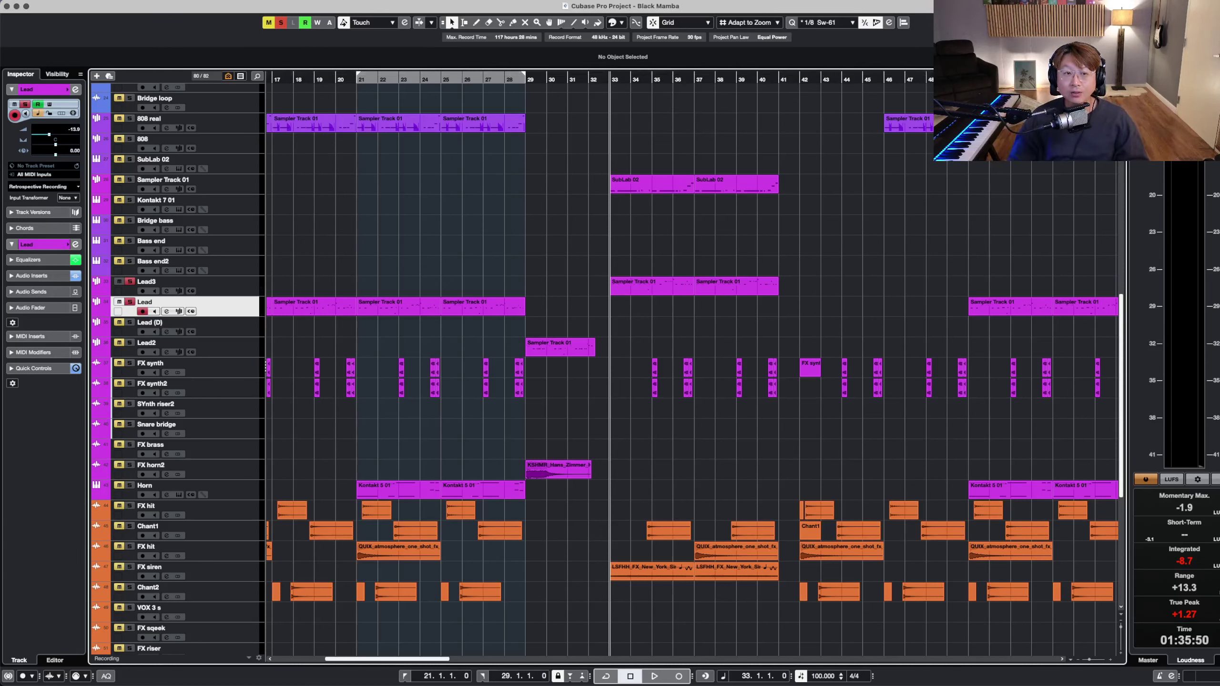
- Turn off the solos and start playback at bar 64 in the second Lead3 section
key(g)
key(g)
key(g)
key(g)
key(g)
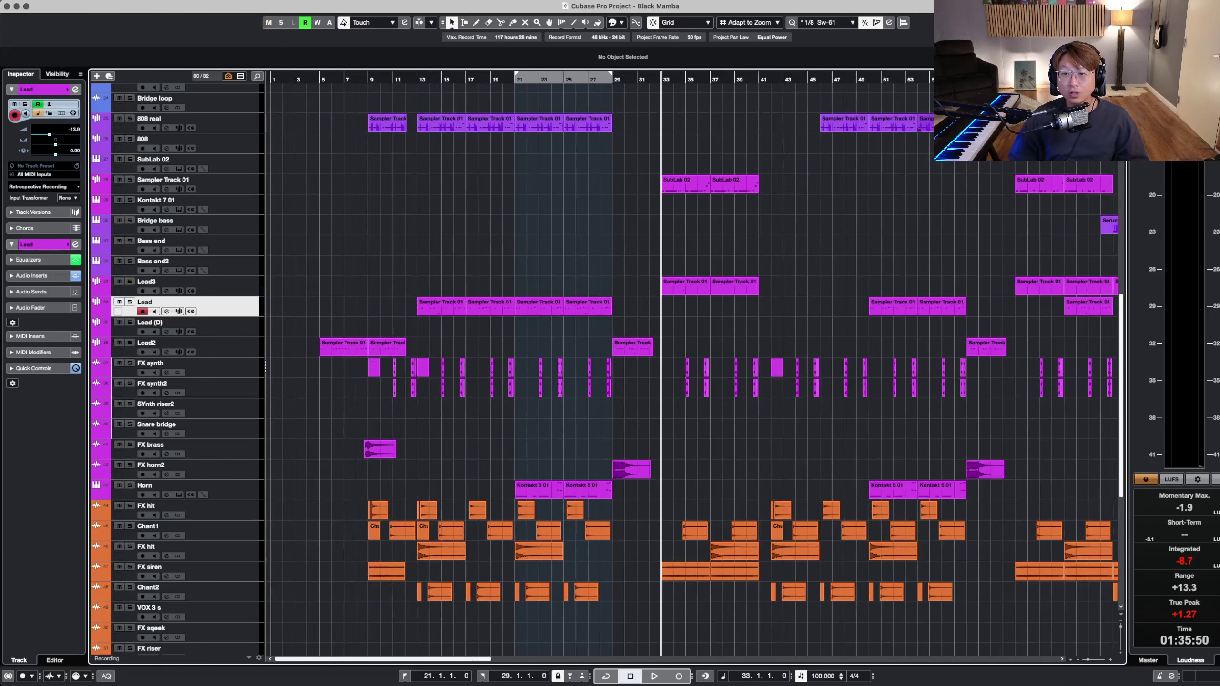
drag(795, 82, 746, 156)
key(shift+h)
key(shift+h)
scroll(688, 226, up, 2)
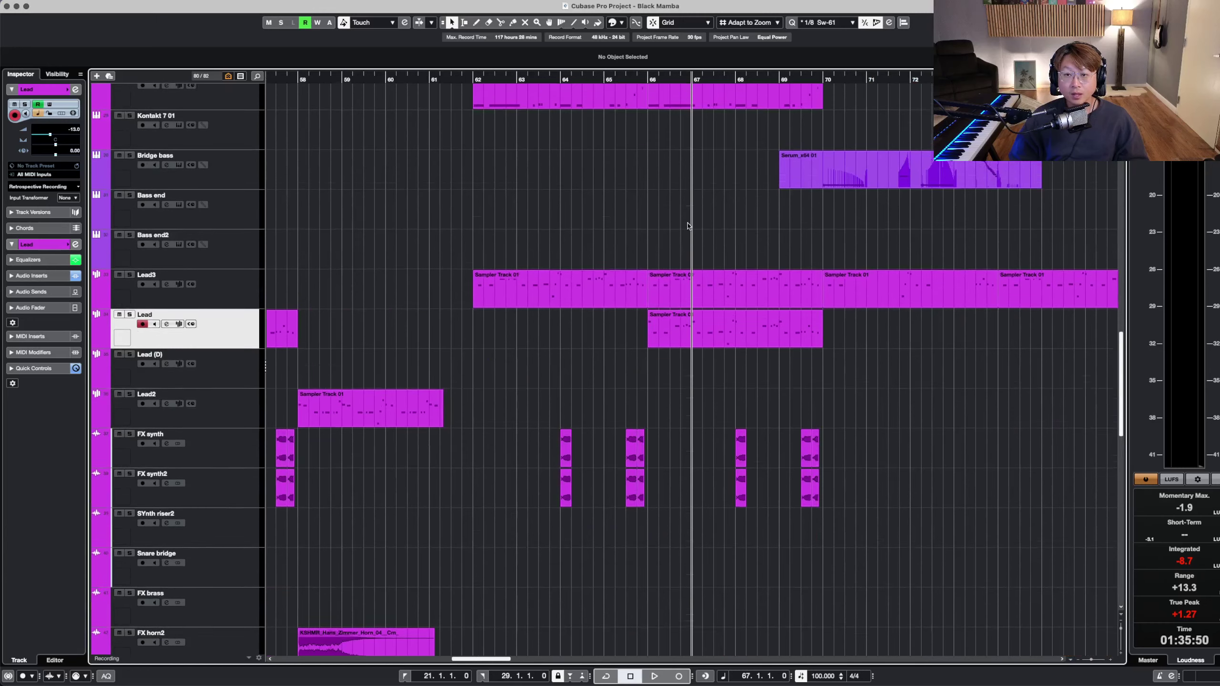
click(570, 78)
key(space)
- Listen to bars 64 to 67, where the Lead event at bar 66 joins Lead3, with both tracks in view
right_click(680, 200)
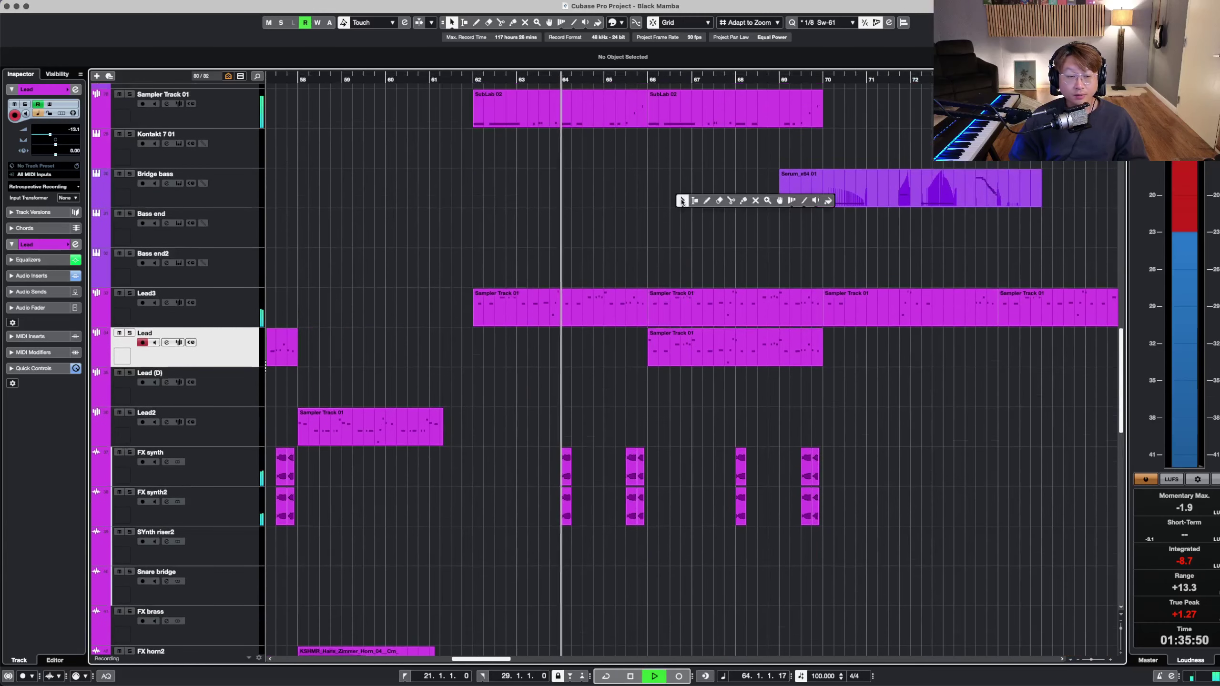
click(680, 201)
right_click(696, 218)
click(696, 217)
key(shift+g)
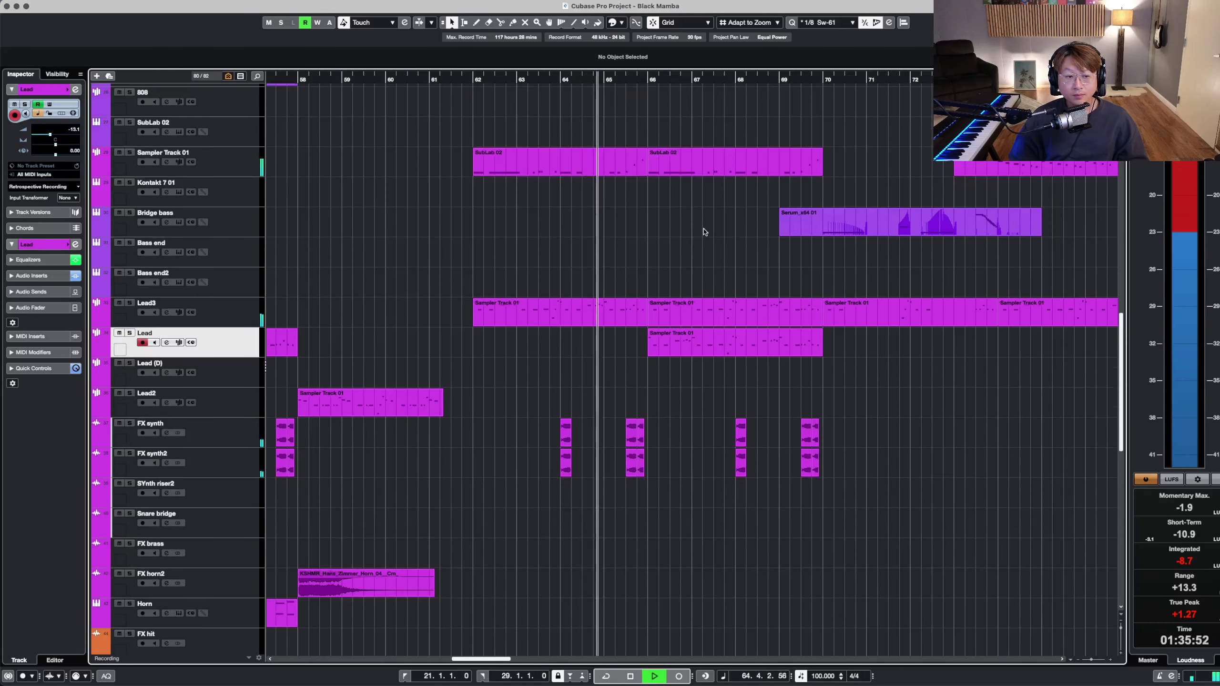
scroll(740, 252, down, 3)
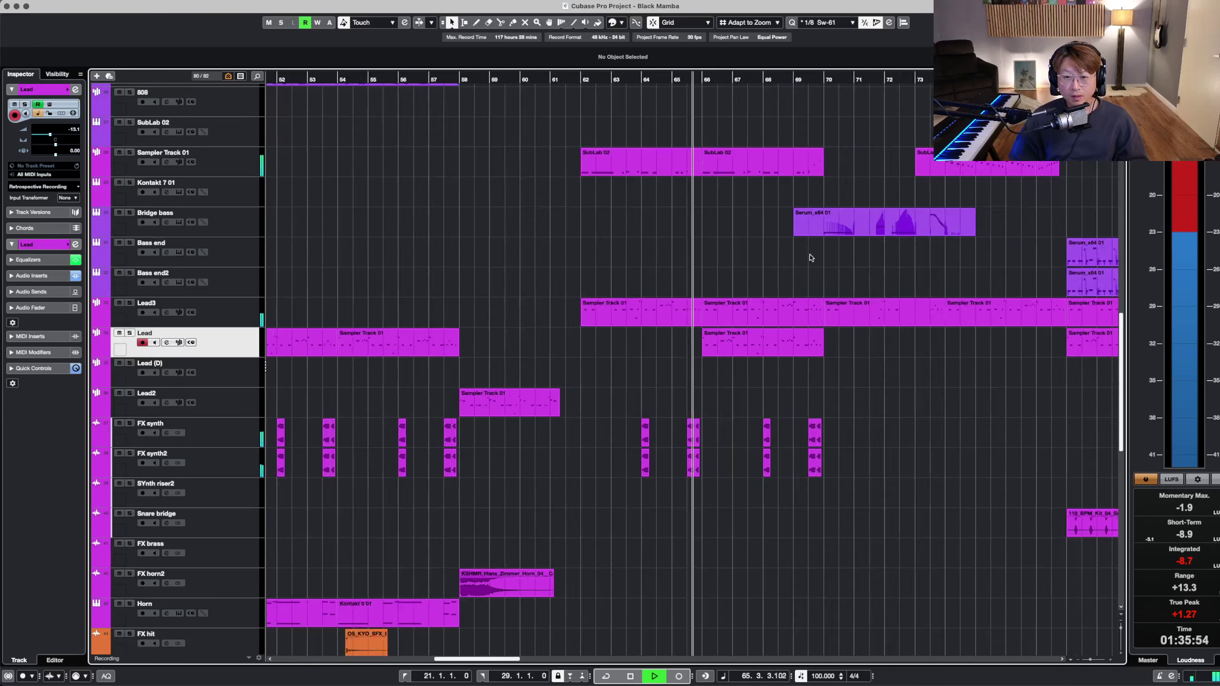
scroll(769, 283, up, 4)
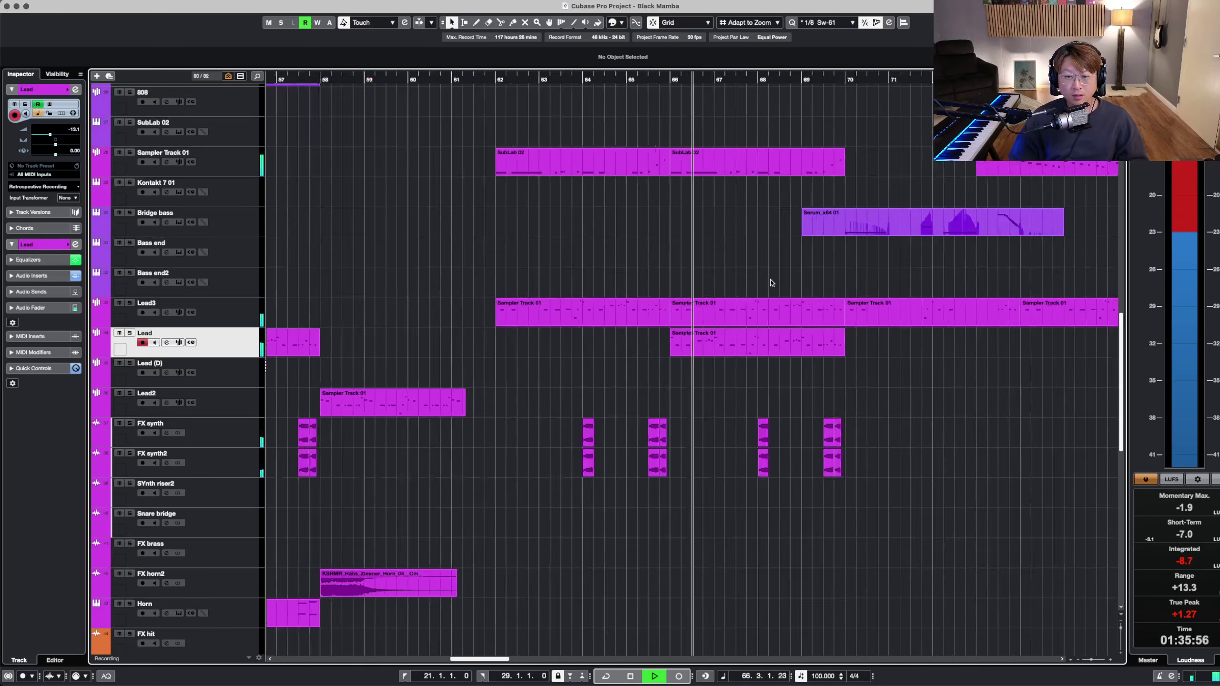
scroll(816, 276, down, 3)
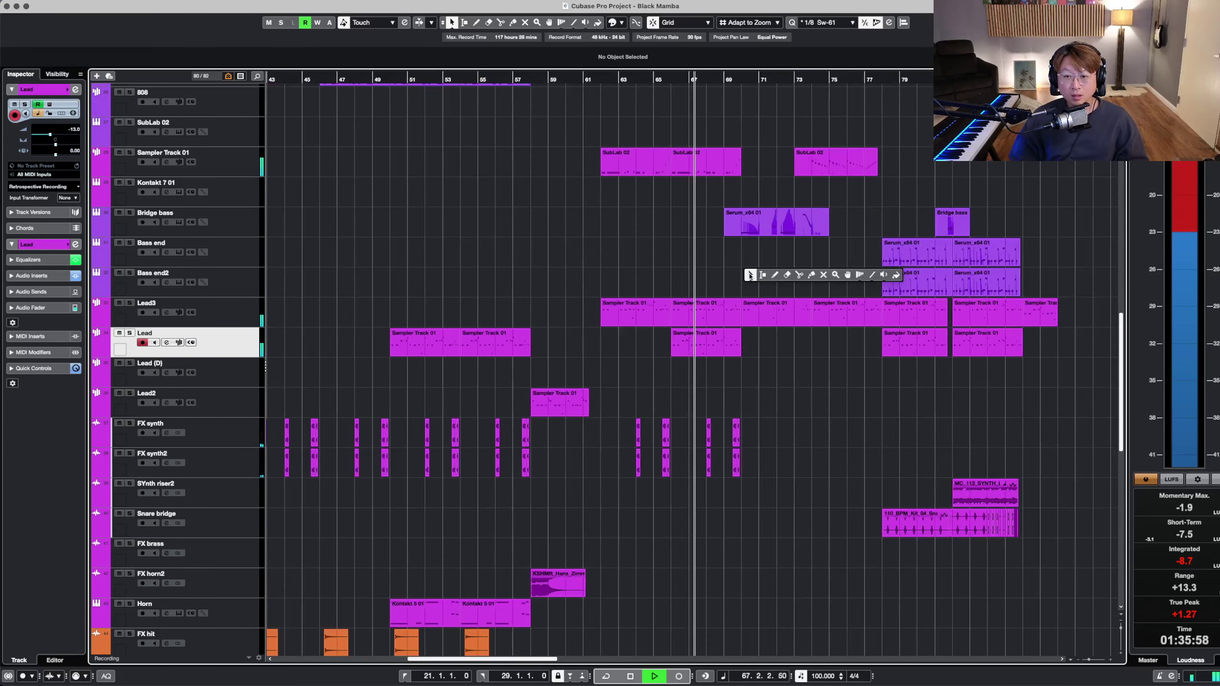
- Follow playback into the bridge with the Bridge loop and Bridge bass parts in view, stopping in bar 74
scroll(750, 277, up, 2)
scroll(750, 277, up, 3)
key(h)
key(h)
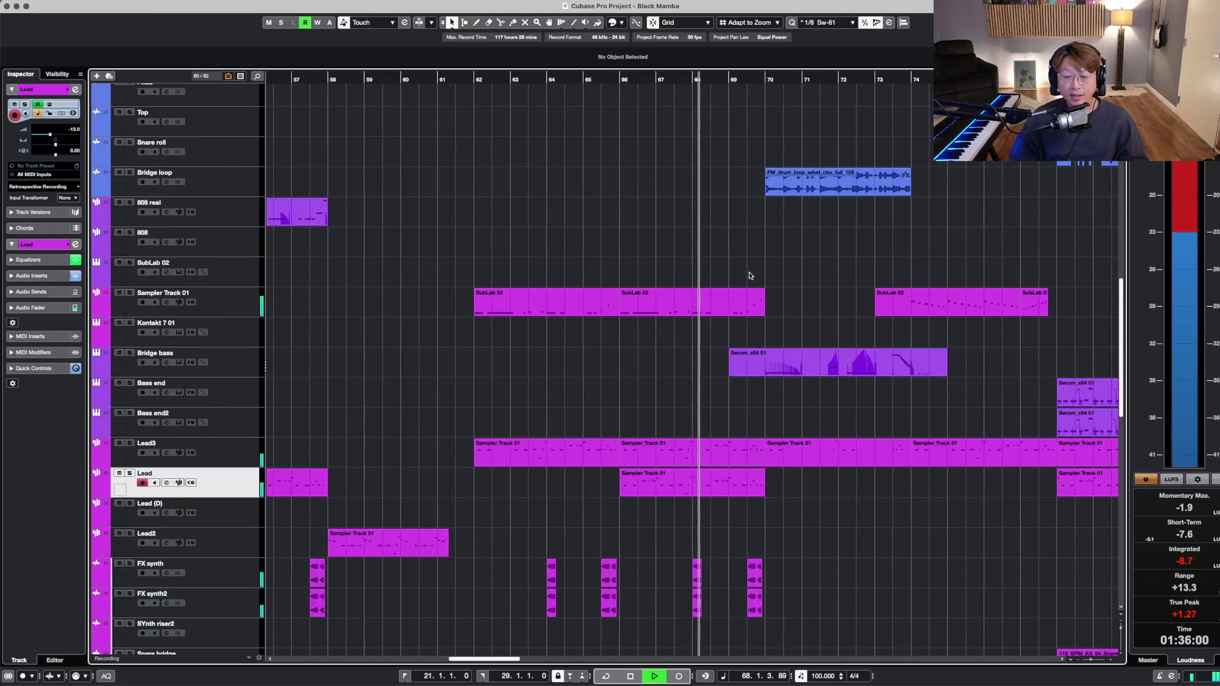
key(g)
scroll(749, 279, down, 1)
scroll(748, 279, up, 3)
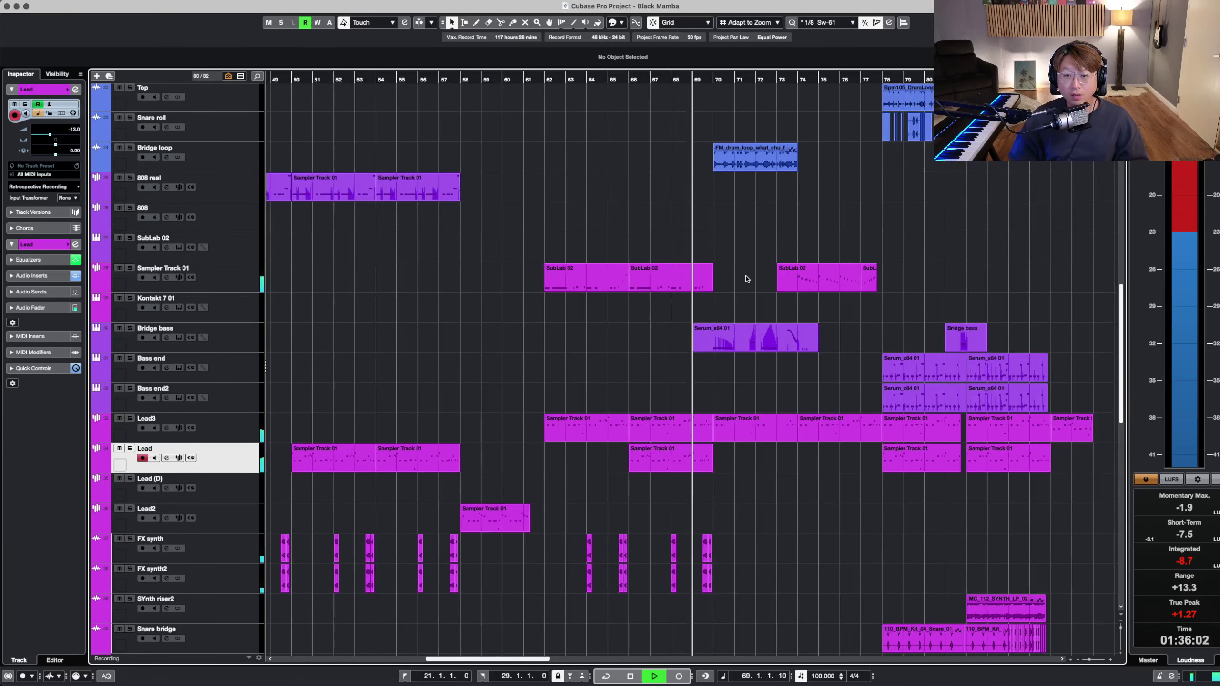
scroll(746, 278, down, 2)
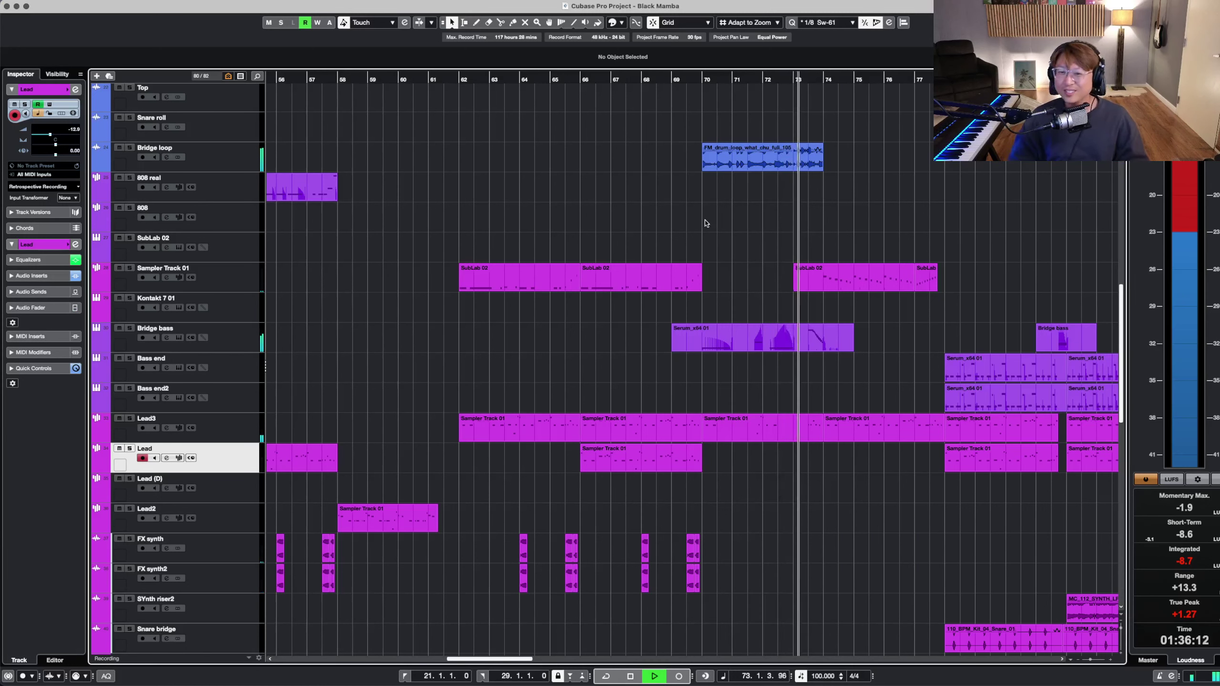
key(h)
key(h)
key(h)
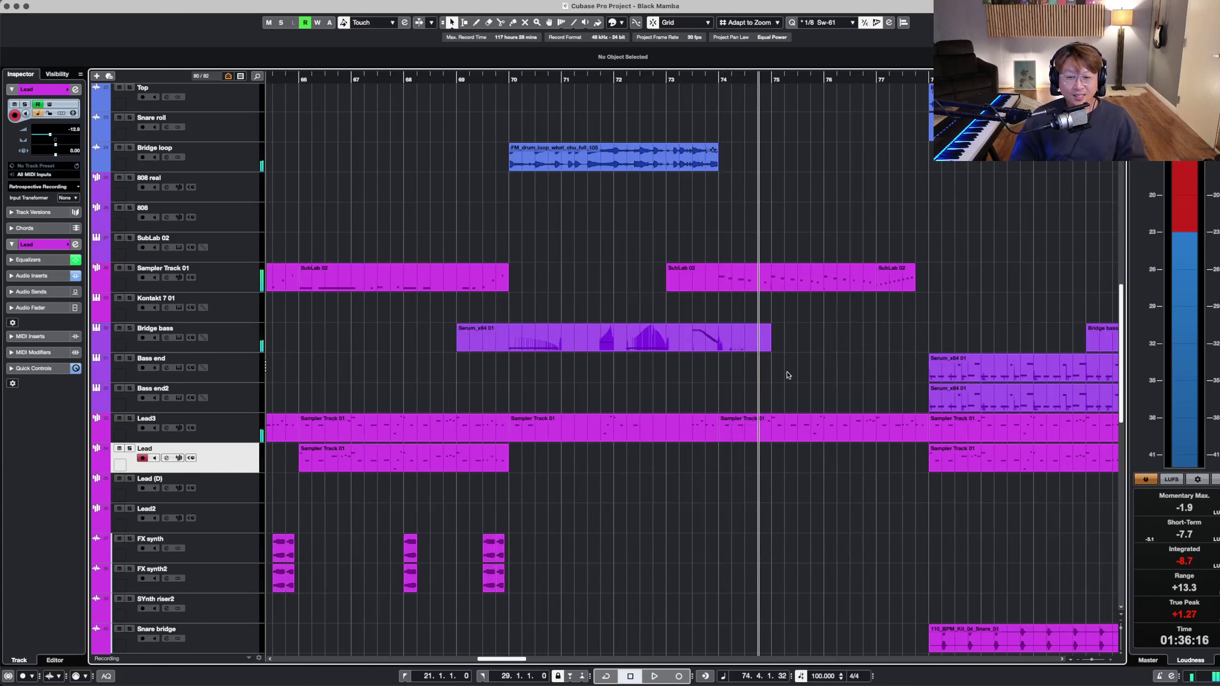
- Select and solo Lead3, play it from bar 66, and stop with the cursor at bar 70
key(g)
key(g)
key(g)
key(shift+h)
click(243, 432)
scroll(413, 317, down, 4)
click(424, 77)
key(space)
scroll(477, 198, down, 1)
key(s)
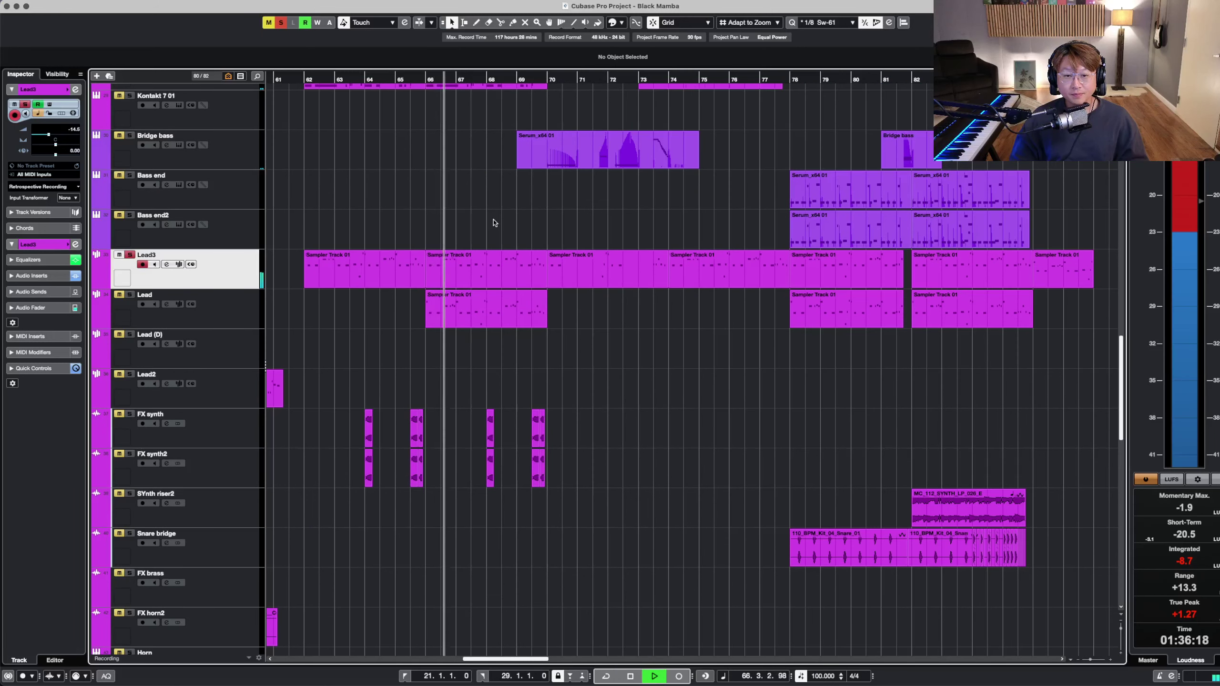
click(540, 79)
key(space)
- Look over the bass, lead and FX tracks around bar 70 and select the Lead3 event that starts there
scroll(607, 249, up, 8)
scroll(610, 249, down, 4)
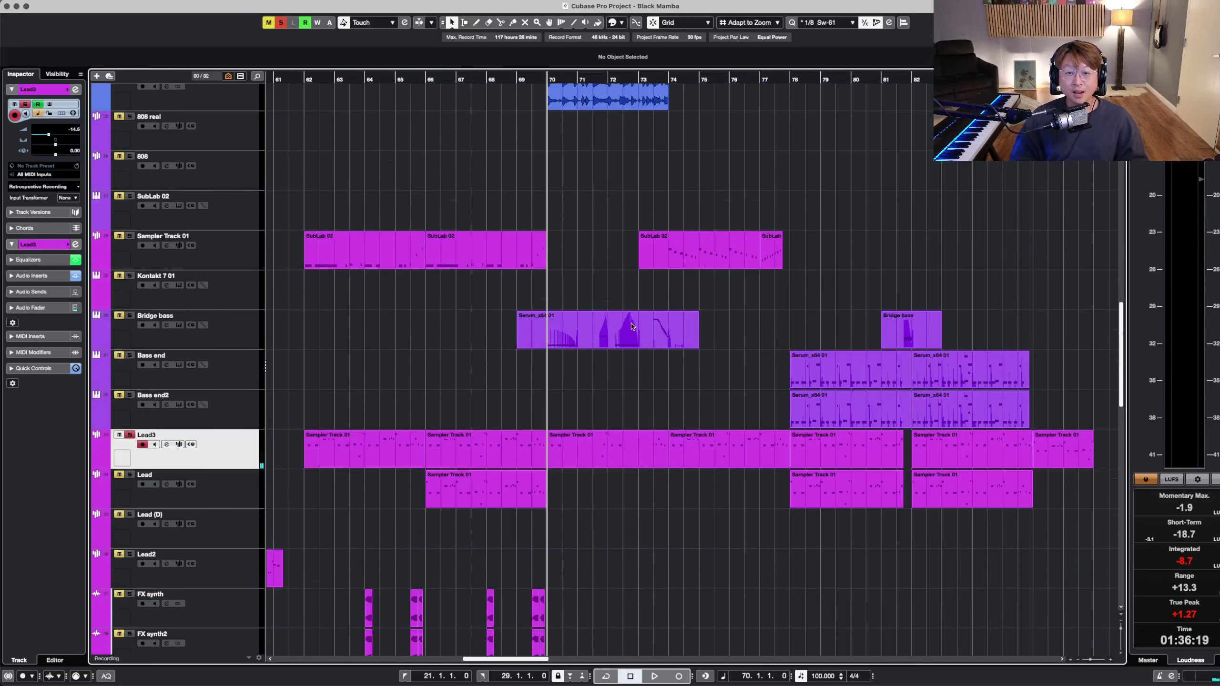
key(shift+h)
key(shift+h)
scroll(649, 369, down, 5)
scroll(647, 367, down, 4)
scroll(606, 256, up, 5)
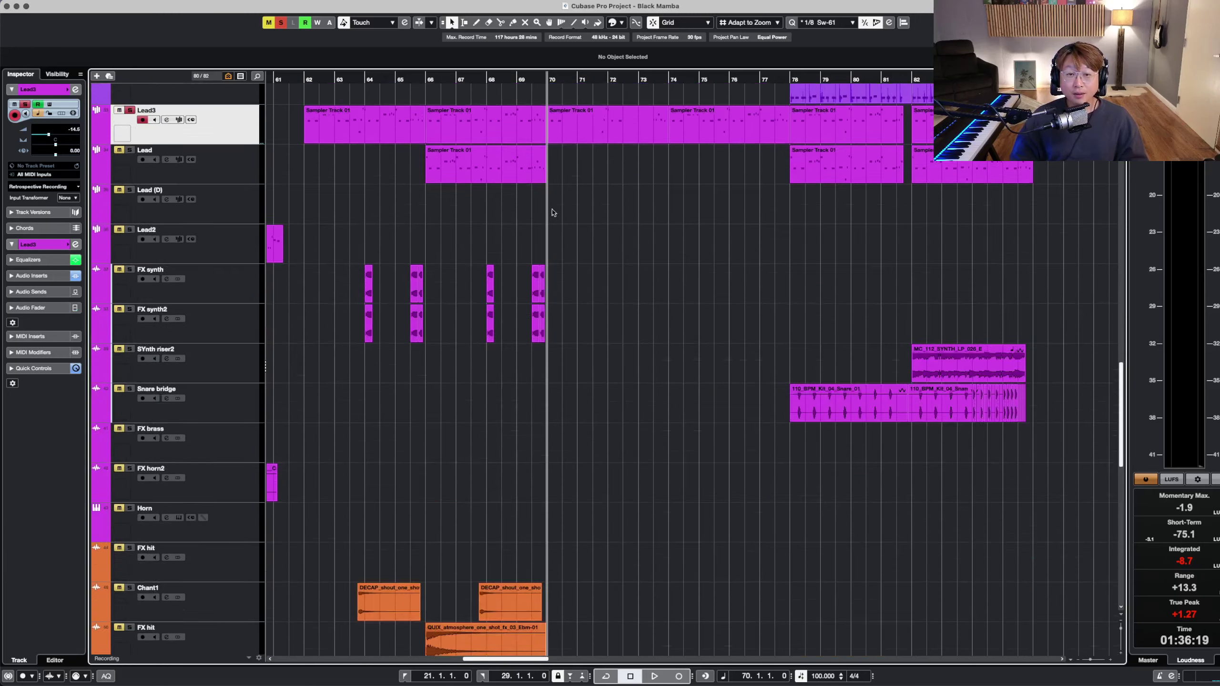
scroll(672, 226, up, 3)
click(680, 224)
click(700, 225)
- Examine the note pattern inside the selected Lead3 event of bars 70 to 74
key(g)
key(g)
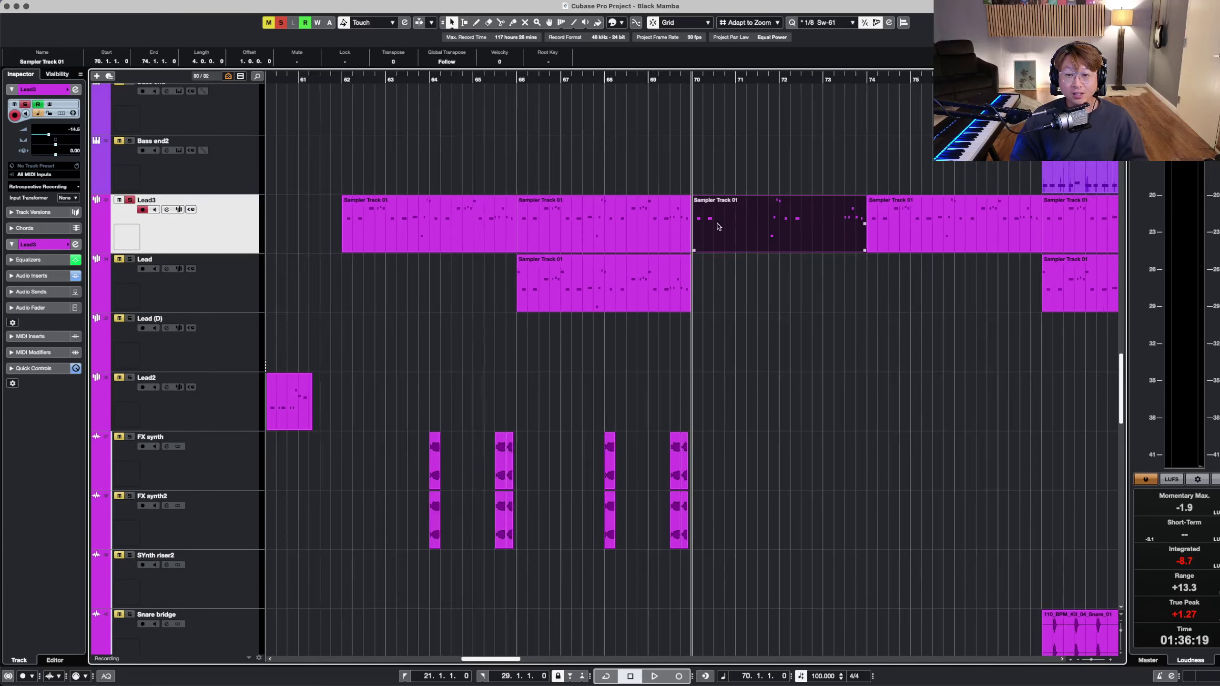
key(shift+g)
key(shift+g)
key(h)
key(h)
key(h)
key(h)
key(shift+h)
key(shift+h)
key(shift+h)
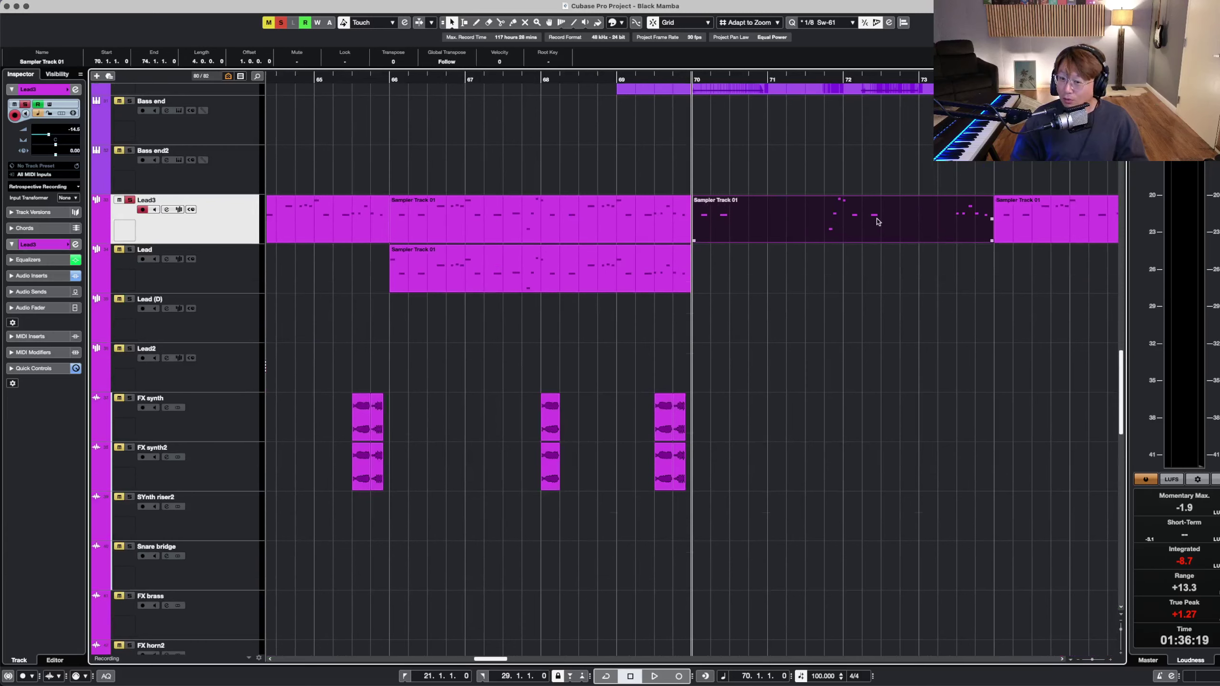
key(shift+g)
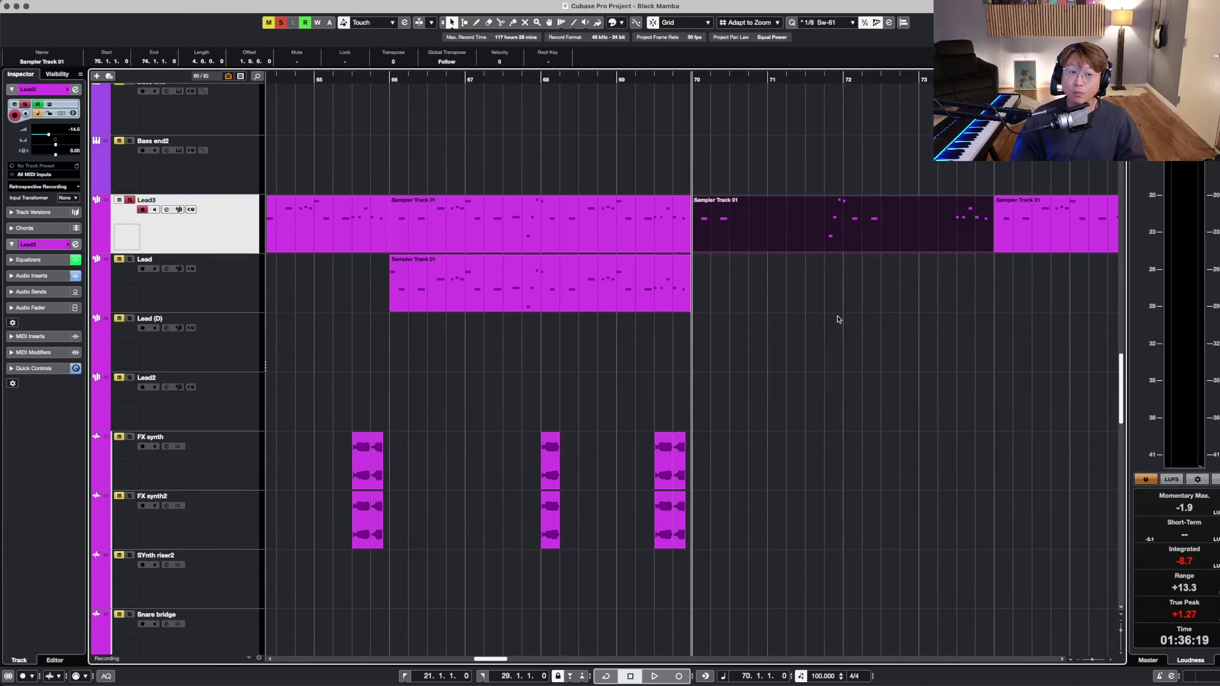
- Turn off the solo and play the full mix from bar 70, following the first half of the selected Lead3 event
key(space)
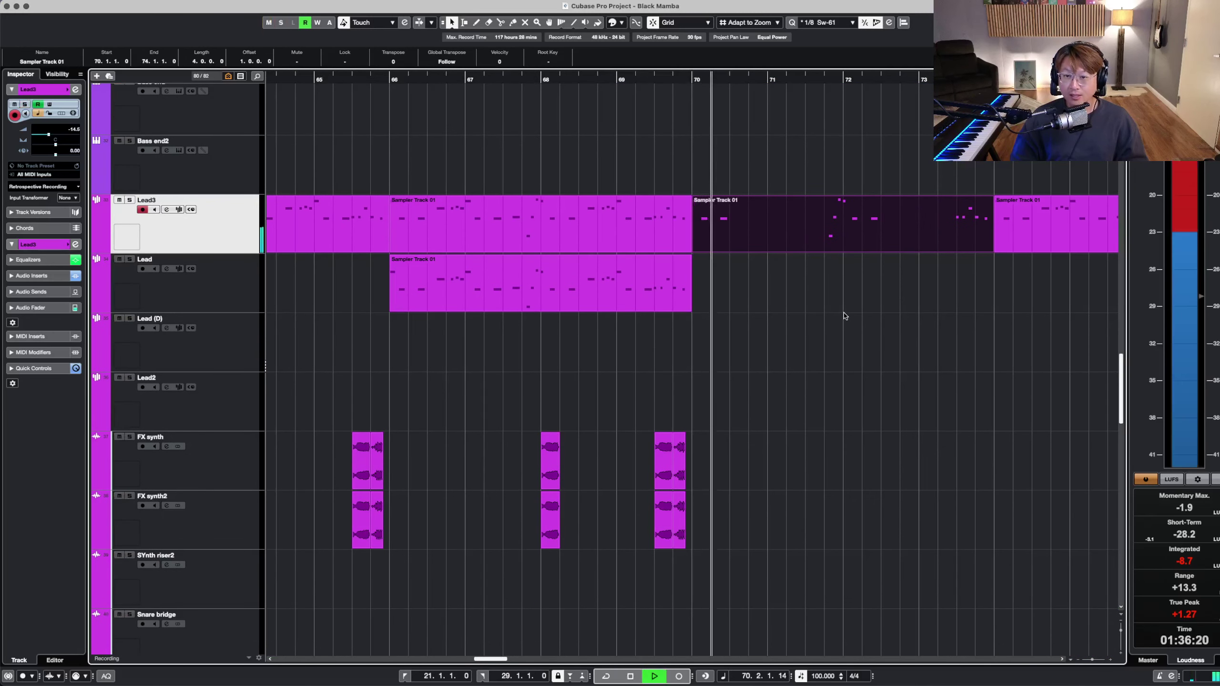
key(shift+g)
key(g)
key(g)
key(g)
key(g)
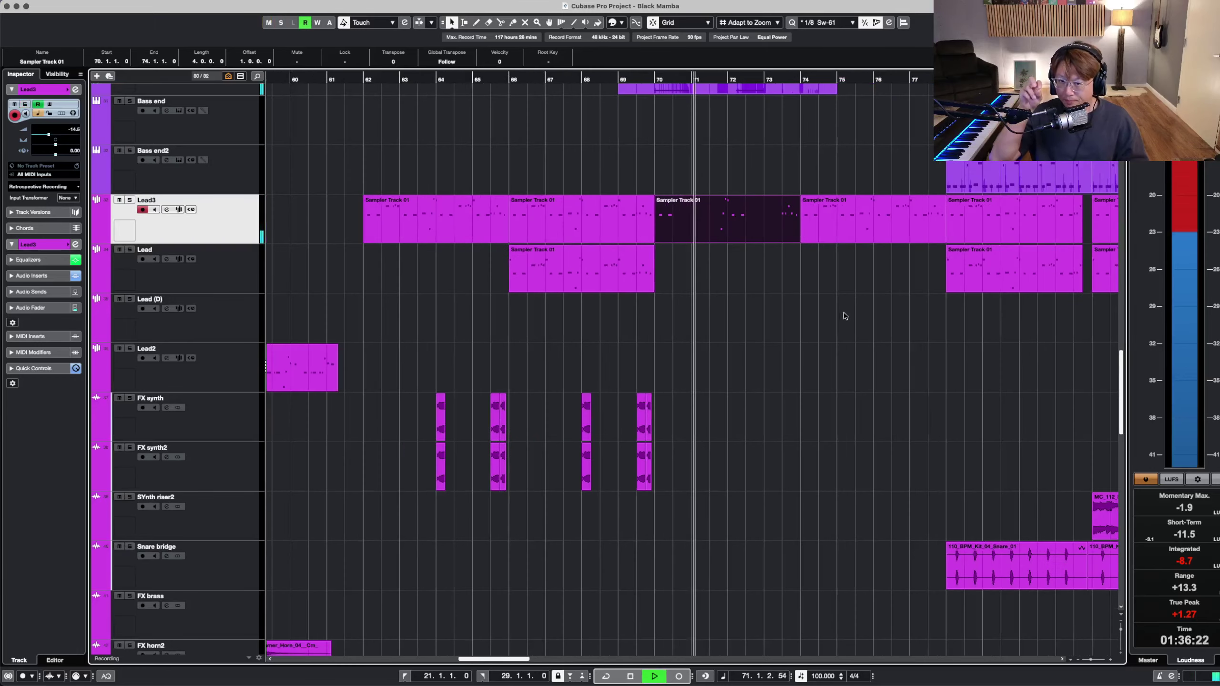
key(h)
key(h)
key(h)
key(h)
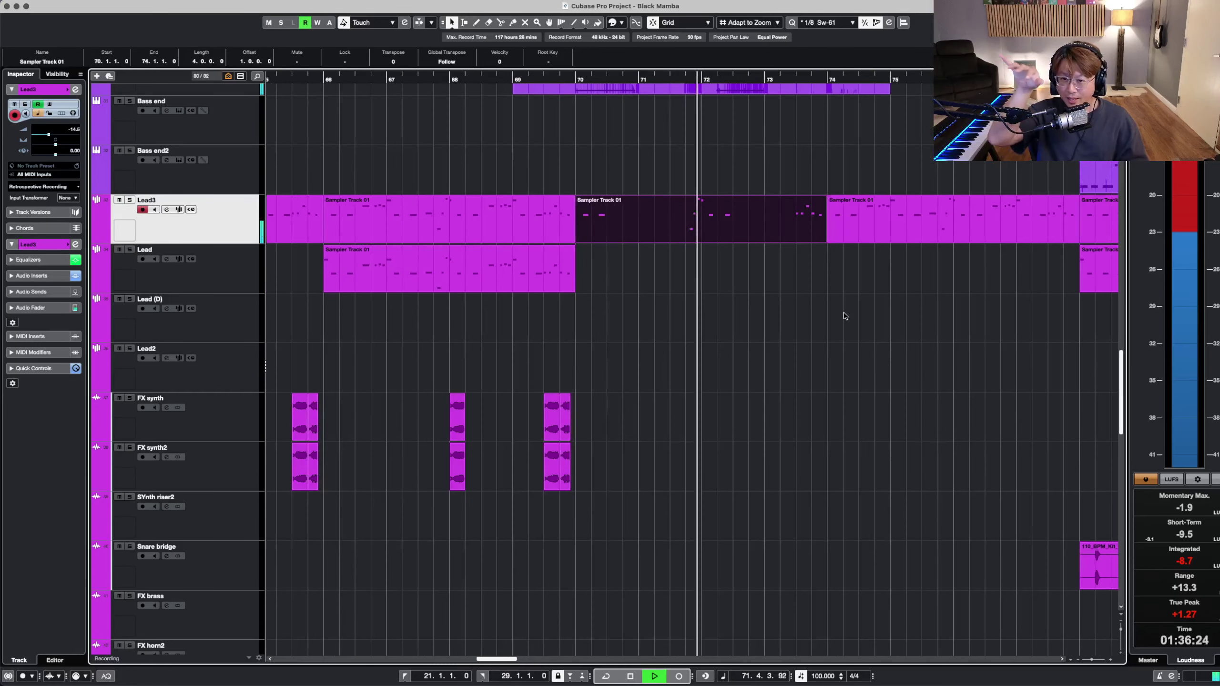
- Follow the full mix through the second half of the selected Lead3 event, stop in bar 75 and deselect the event
key(g)
key(g)
key(g)
key(g)
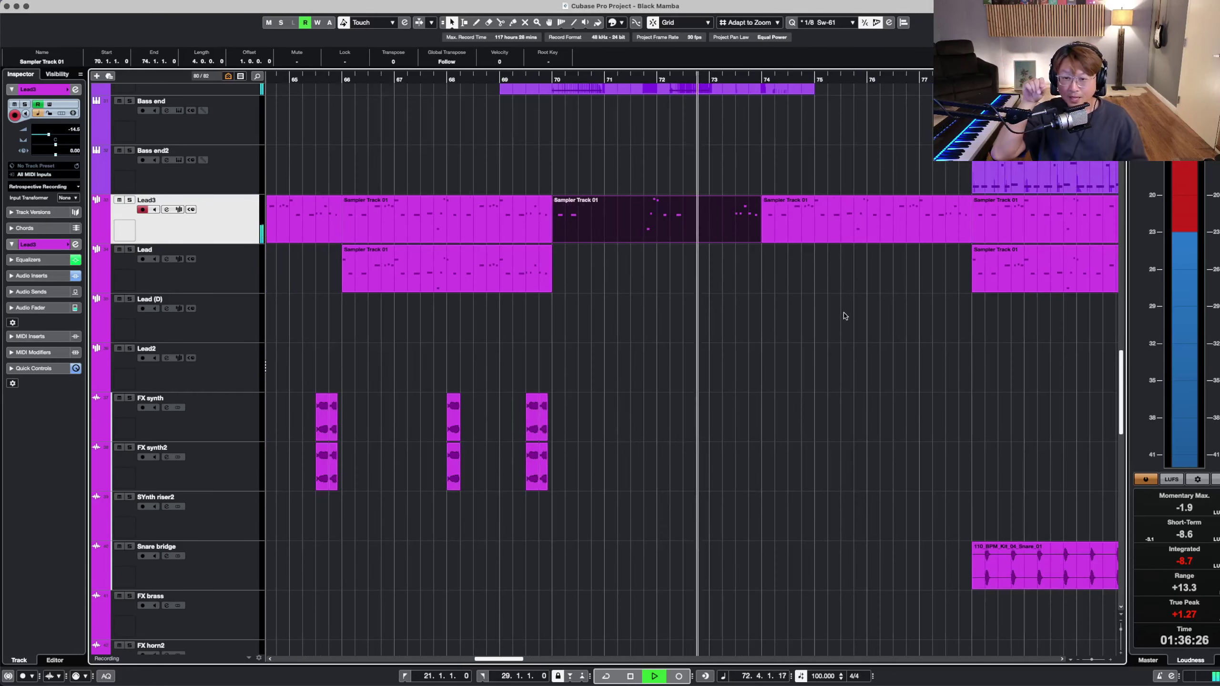
key(g)
key(g)
key(h)
key(h)
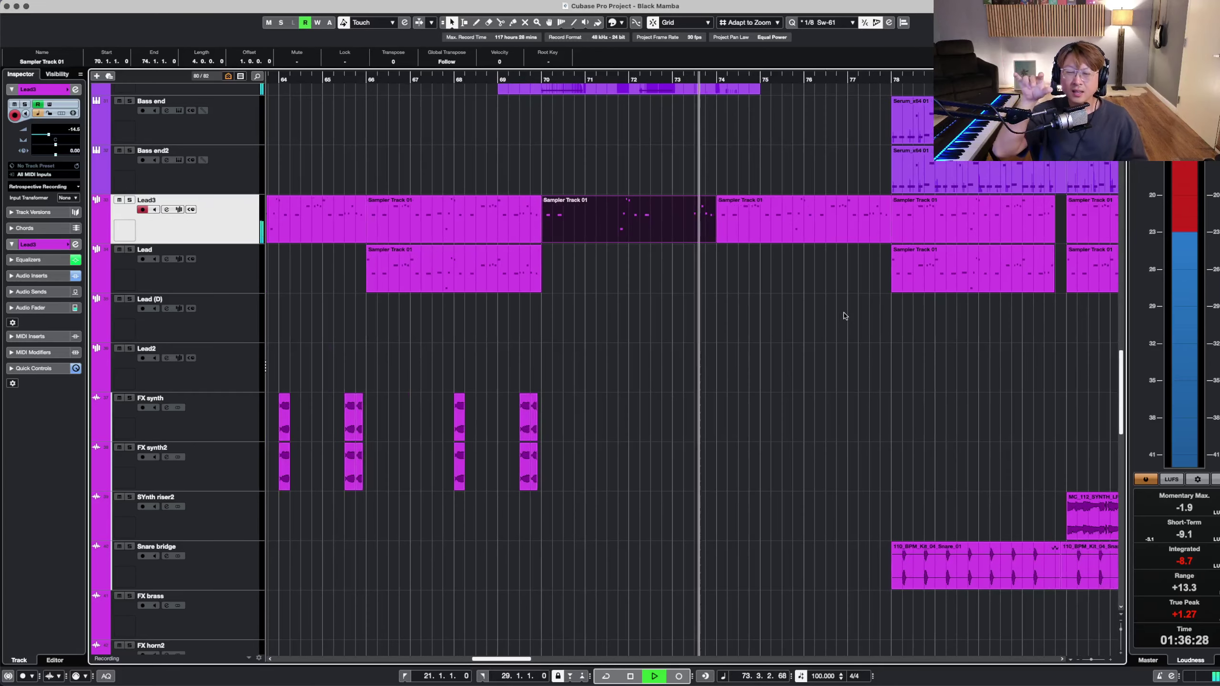
key(g)
key(g)
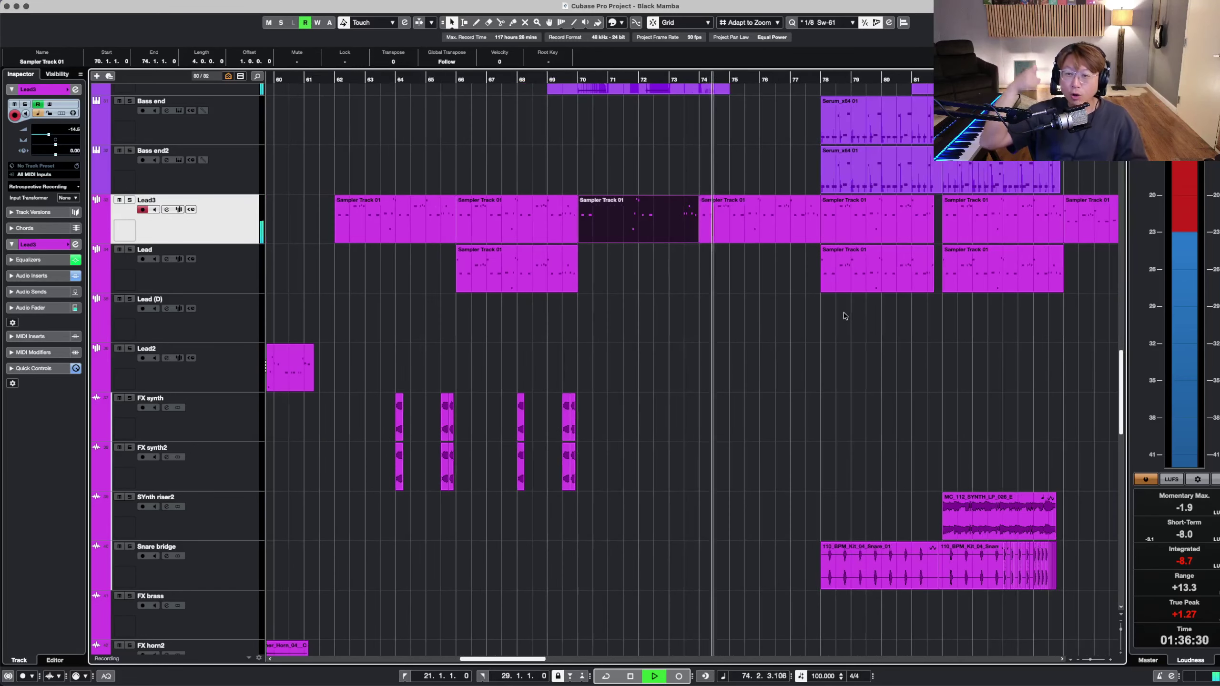
key(g)
key(g)
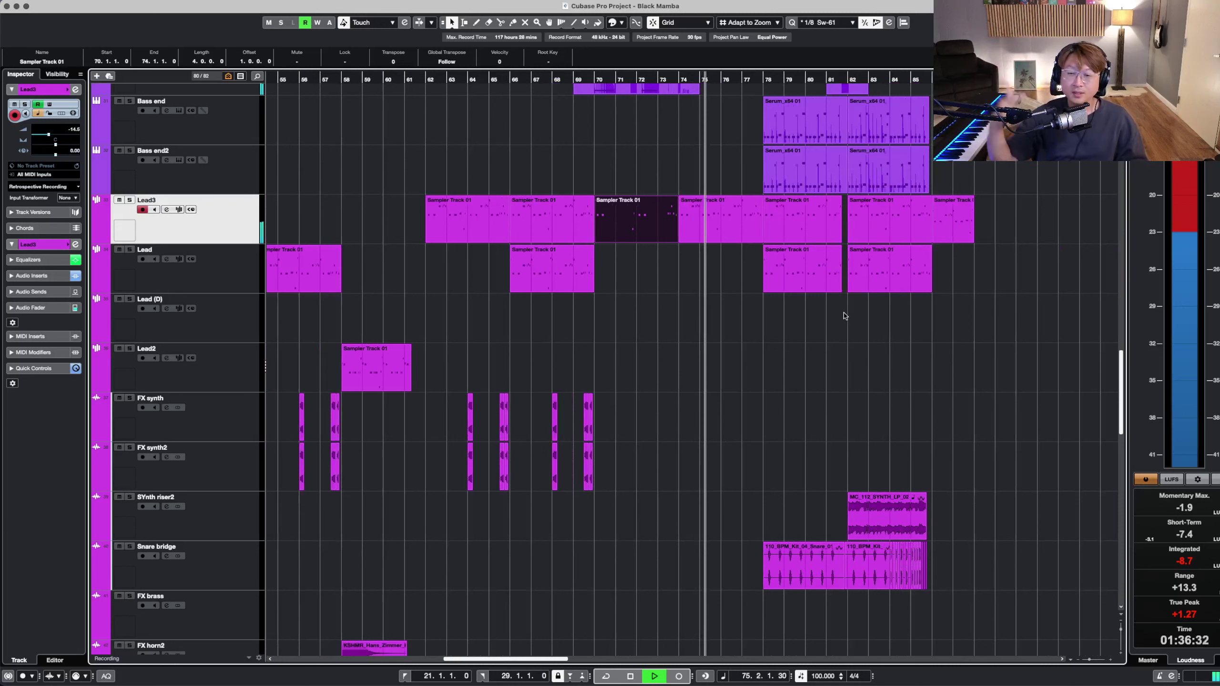
key(shift+g)
key(shift+g)
click(763, 324)
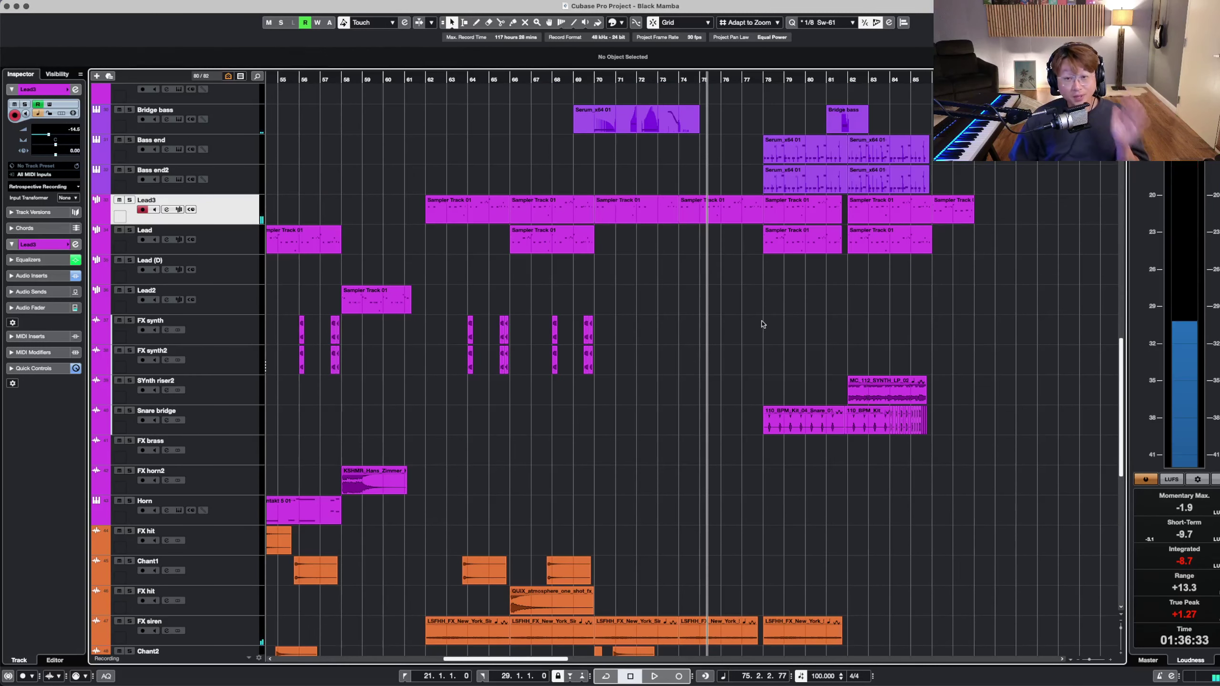
- Place the cursor at bar 78 and look over all the tracks of the ending section
click(844, 76)
key(h)
key(h)
key(h)
key(h)
key(h)
key(h)
key(shift+h)
key(shift+h)
click(440, 76)
key(shift+g)
key(shift+g)
key(shift+g)
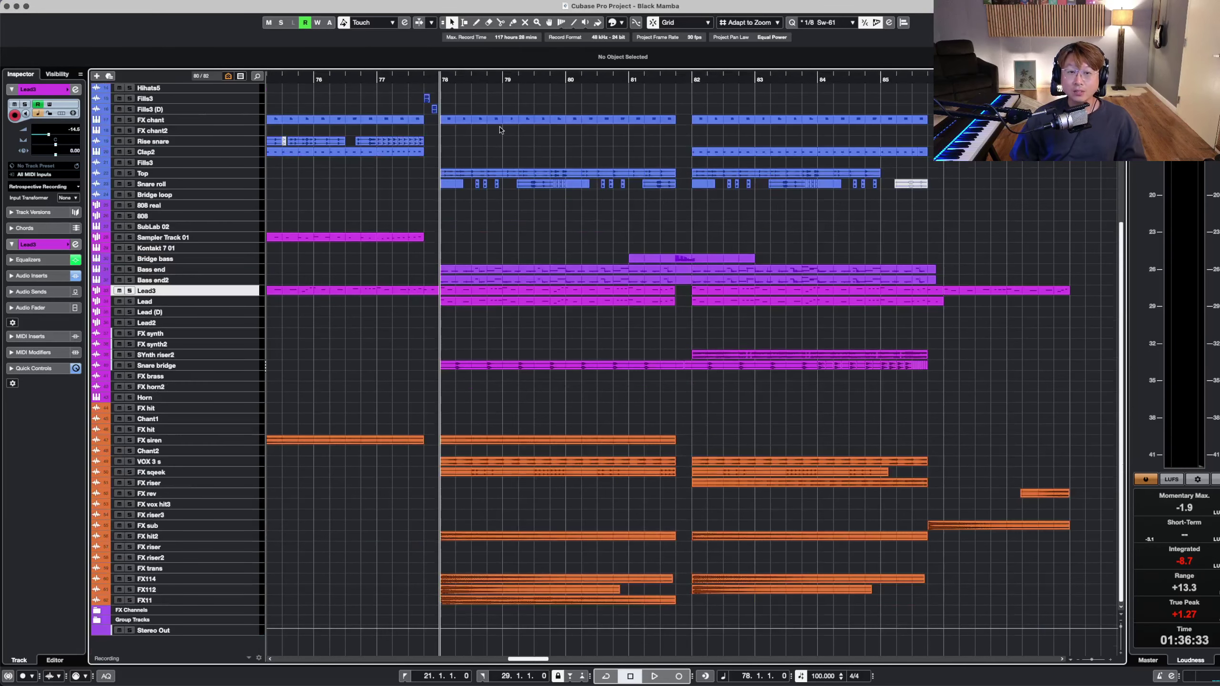
- Play the full mix into the section starting at bar 78 and stop in bar 80
click(405, 77)
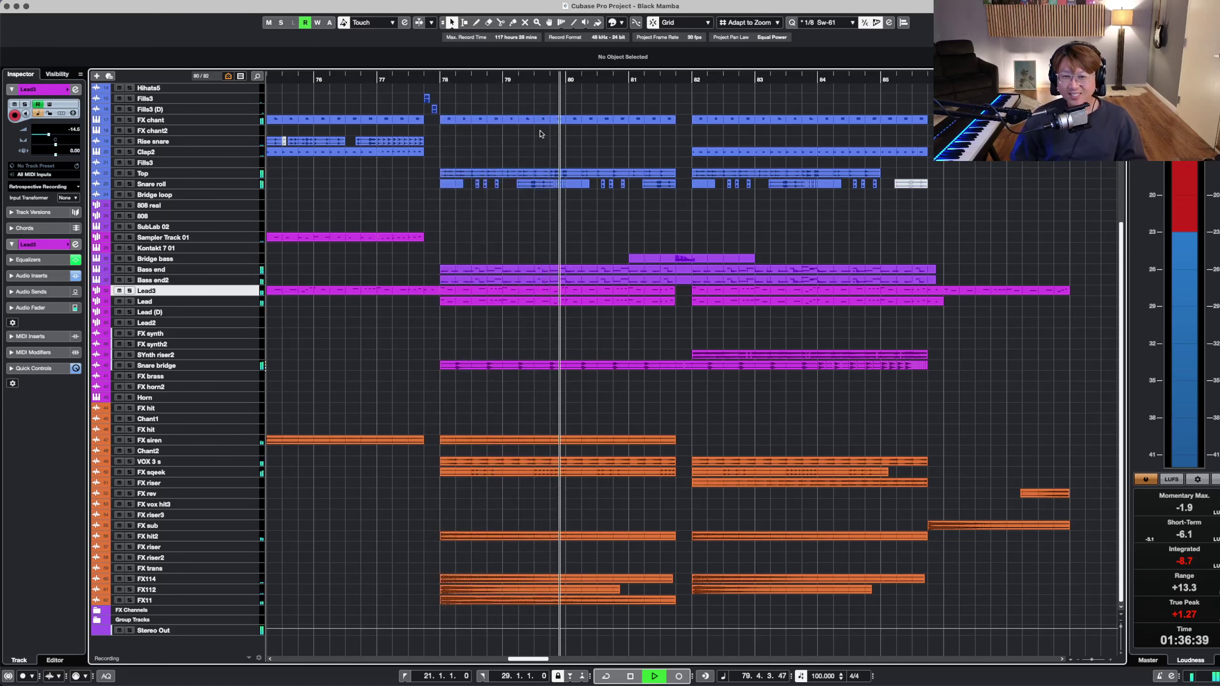
key(shift+h)
key(space)
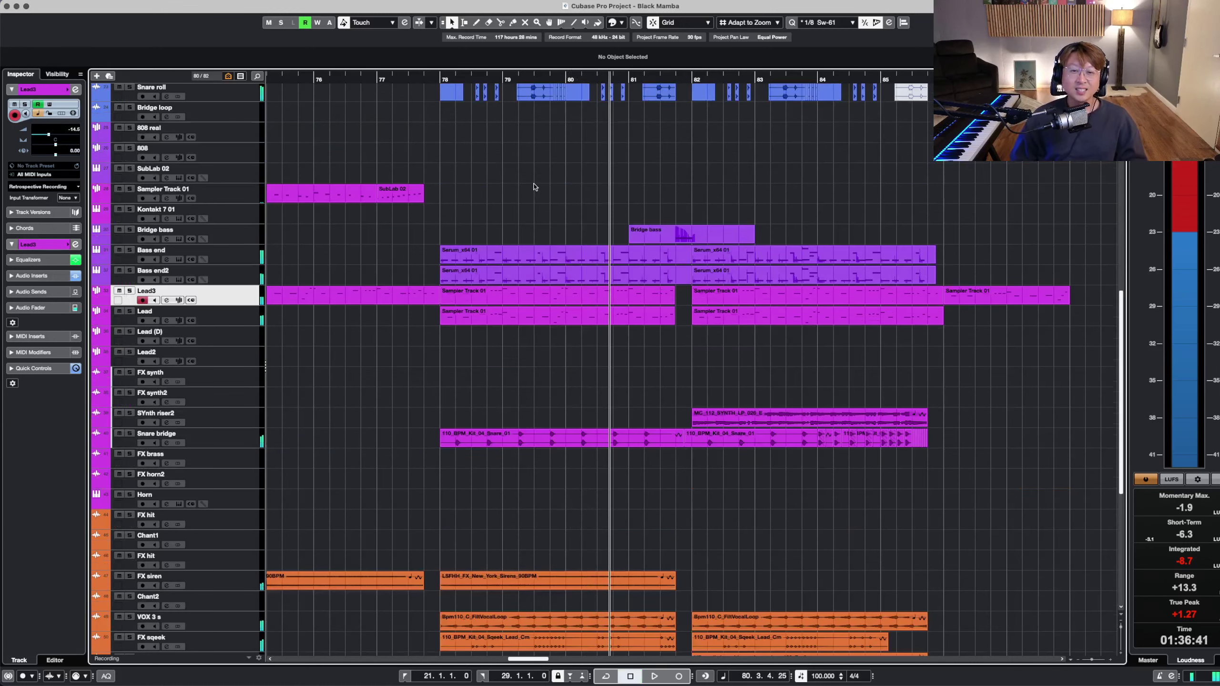
- Select and solo the Lead track, play it from bar 78, and stop in bar 79
key(g)
key(g)
key(g)
key(g)
key(g)
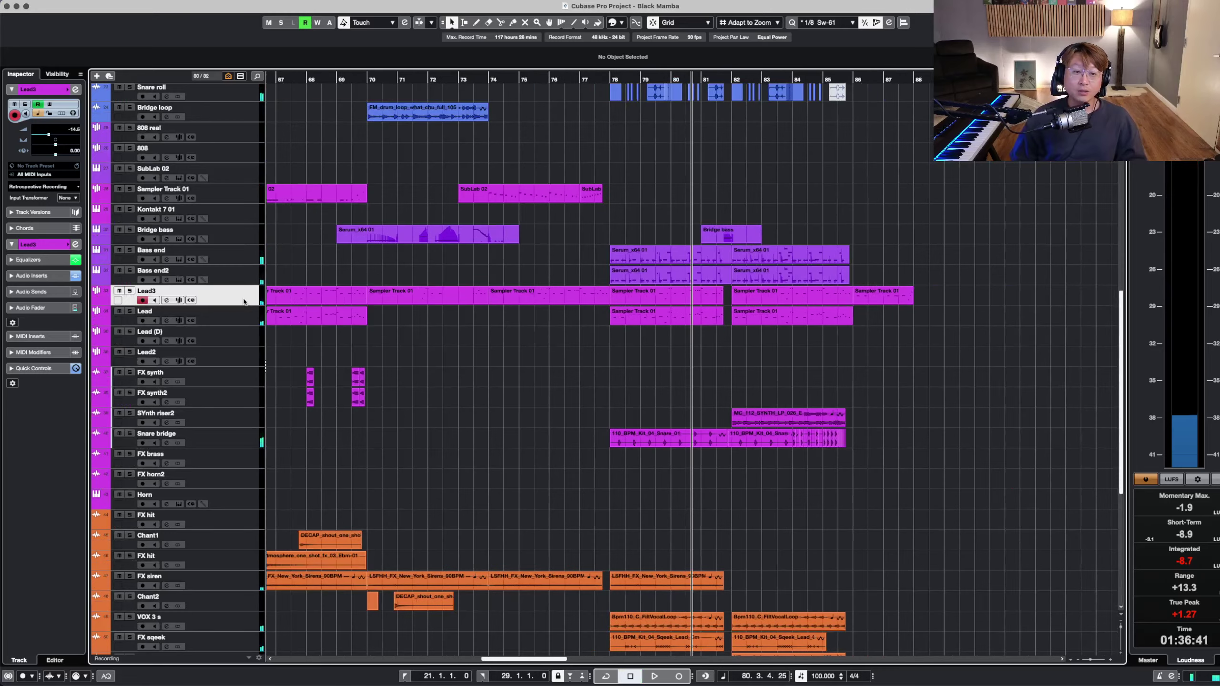
key(shift+h)
key(shift+h)
key(shift+h)
key(shift+h)
key(shift+h)
key(h)
key(h)
key(h)
key(h)
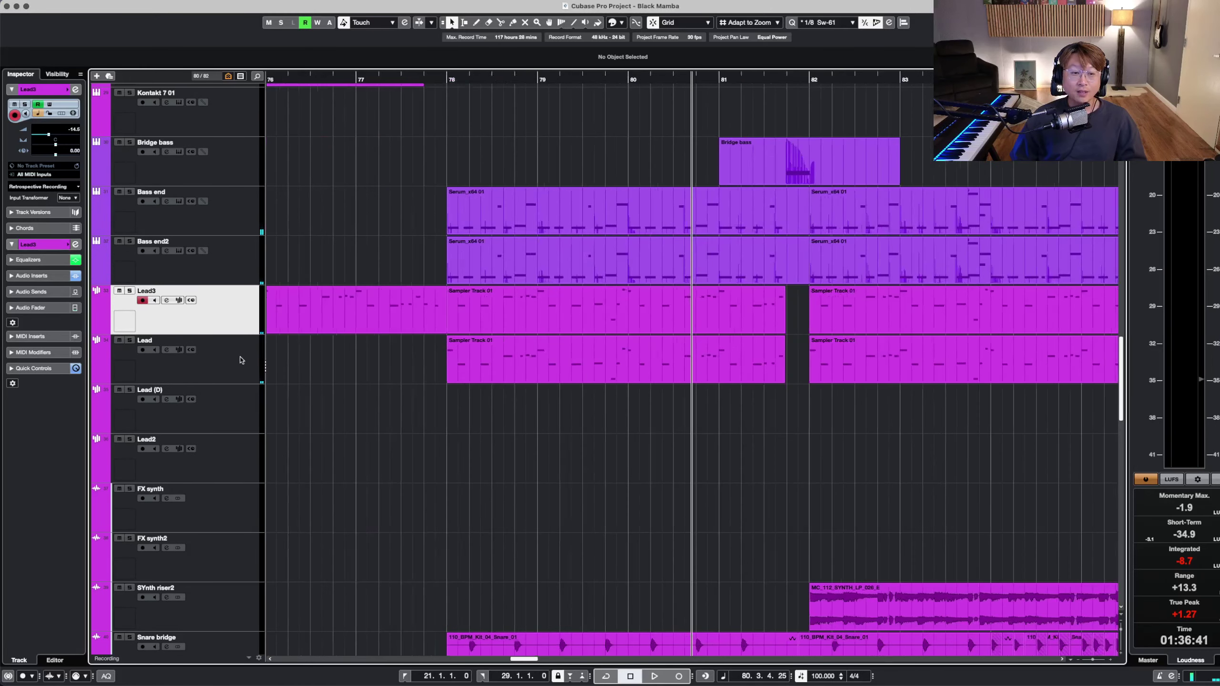
key(Down)
click(338, 79)
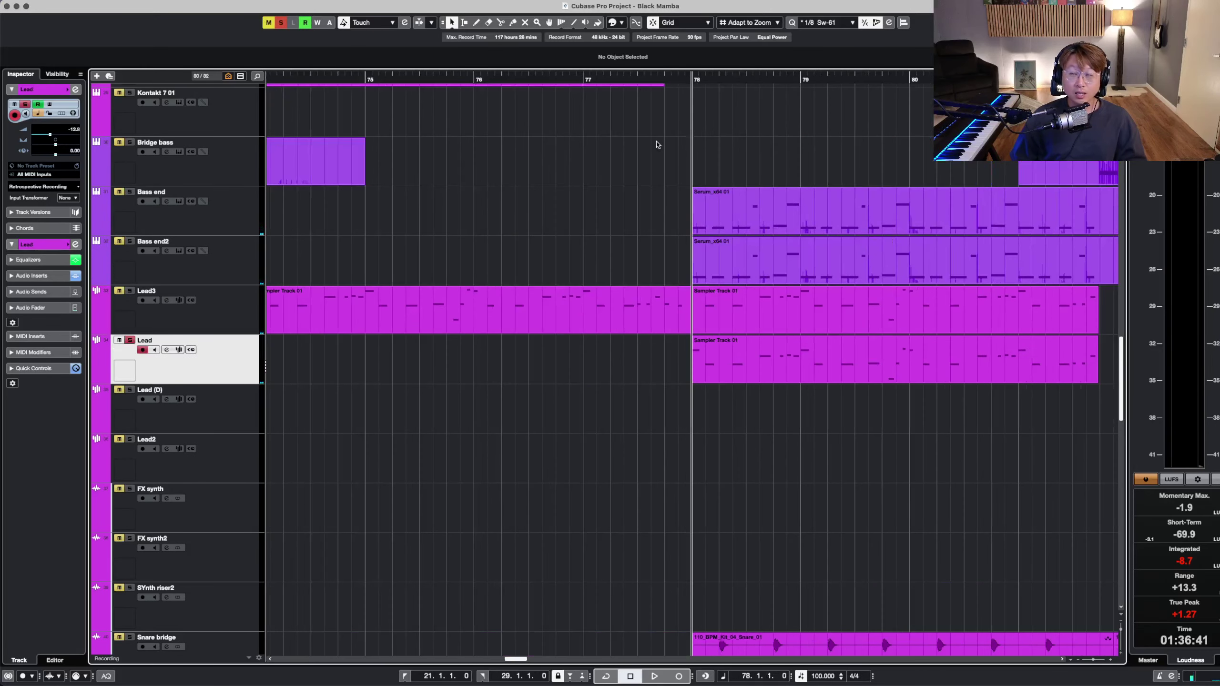
key(space)
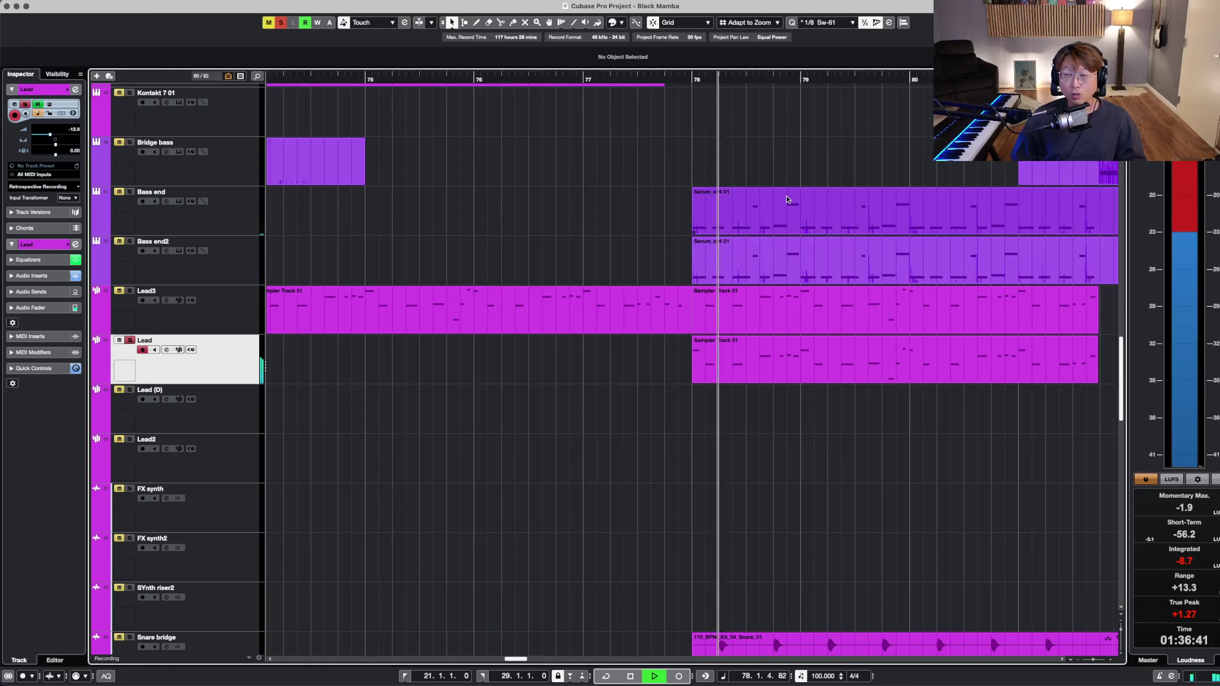
key(g)
key(g)
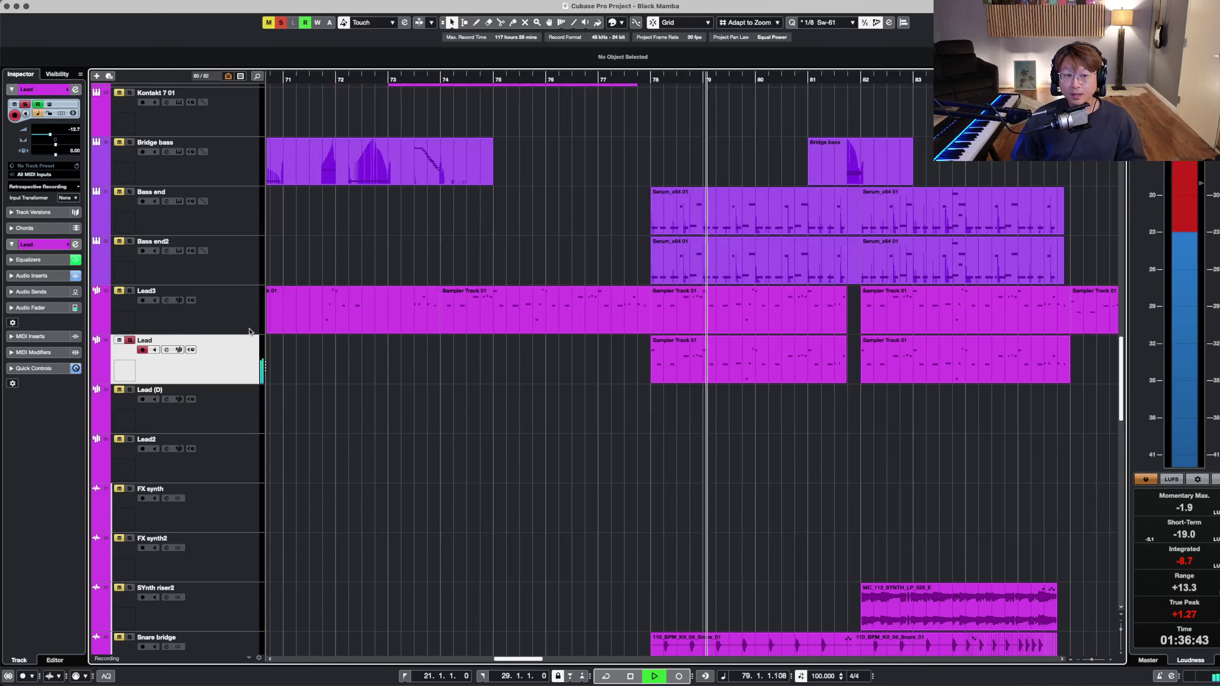
key(space)
- Add Lead3 to the solo, play it together with Lead from bar 78, and stop in bar 79
click(250, 318)
key(s)
click(649, 79)
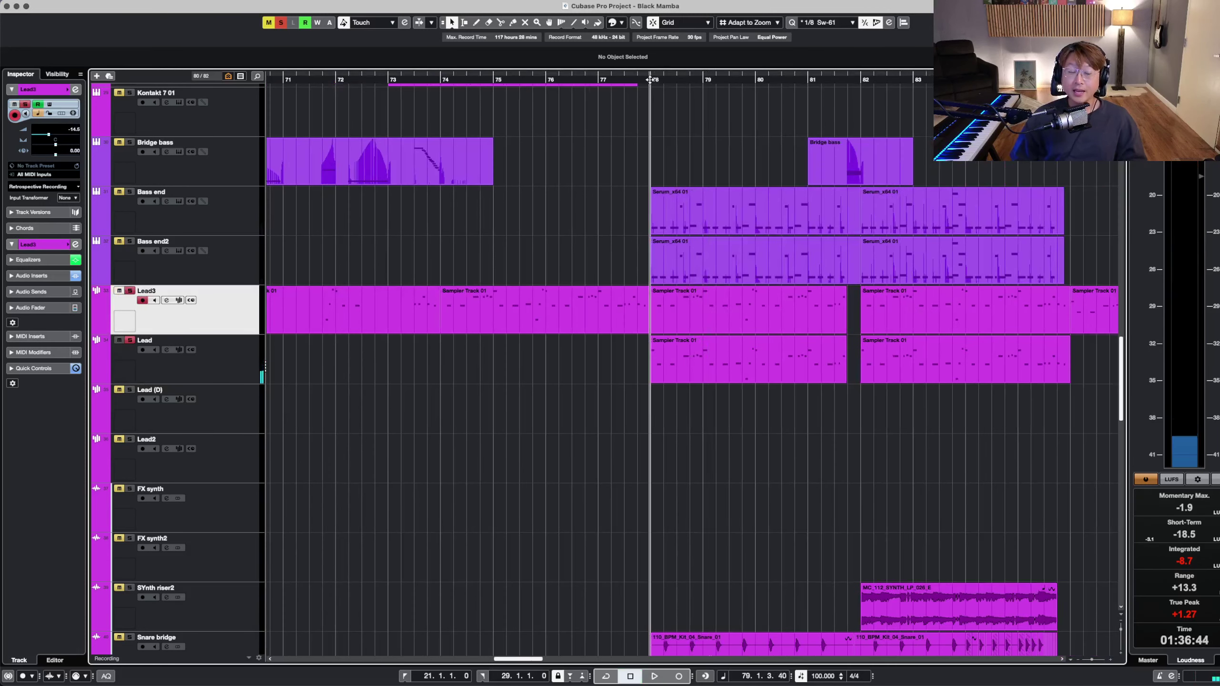
key(g)
key(g)
key(g)
key(g)
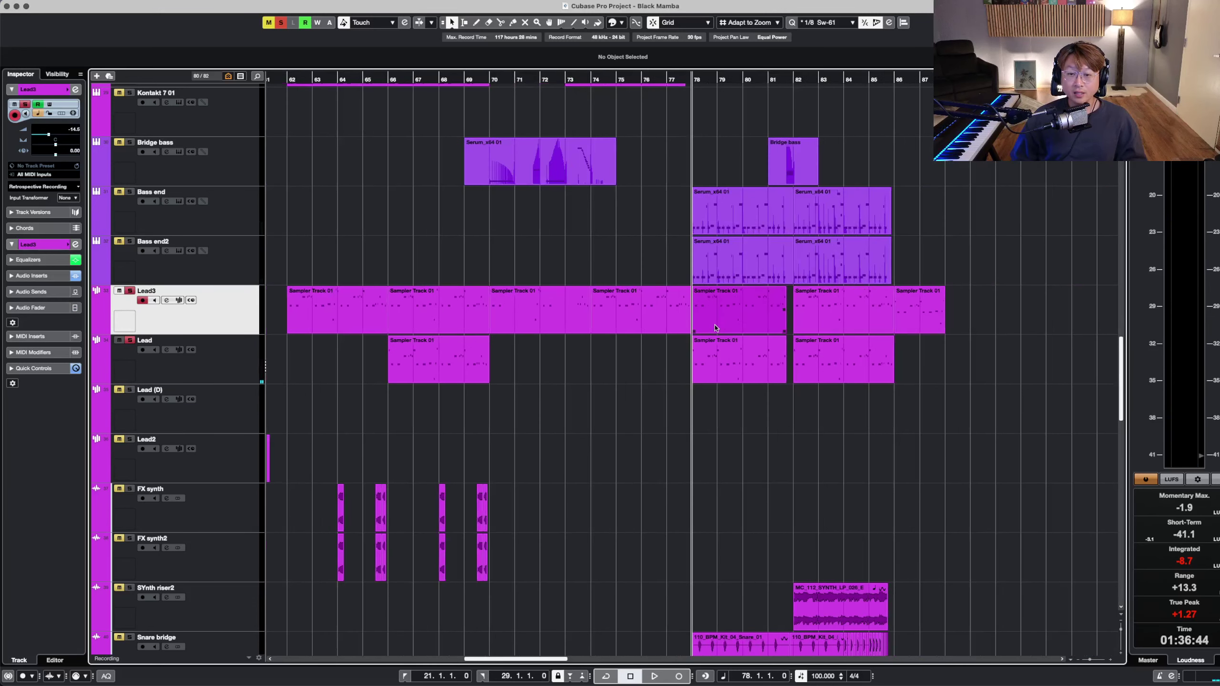
key(h)
key(h)
key(h)
key(h)
key(h)
key(h)
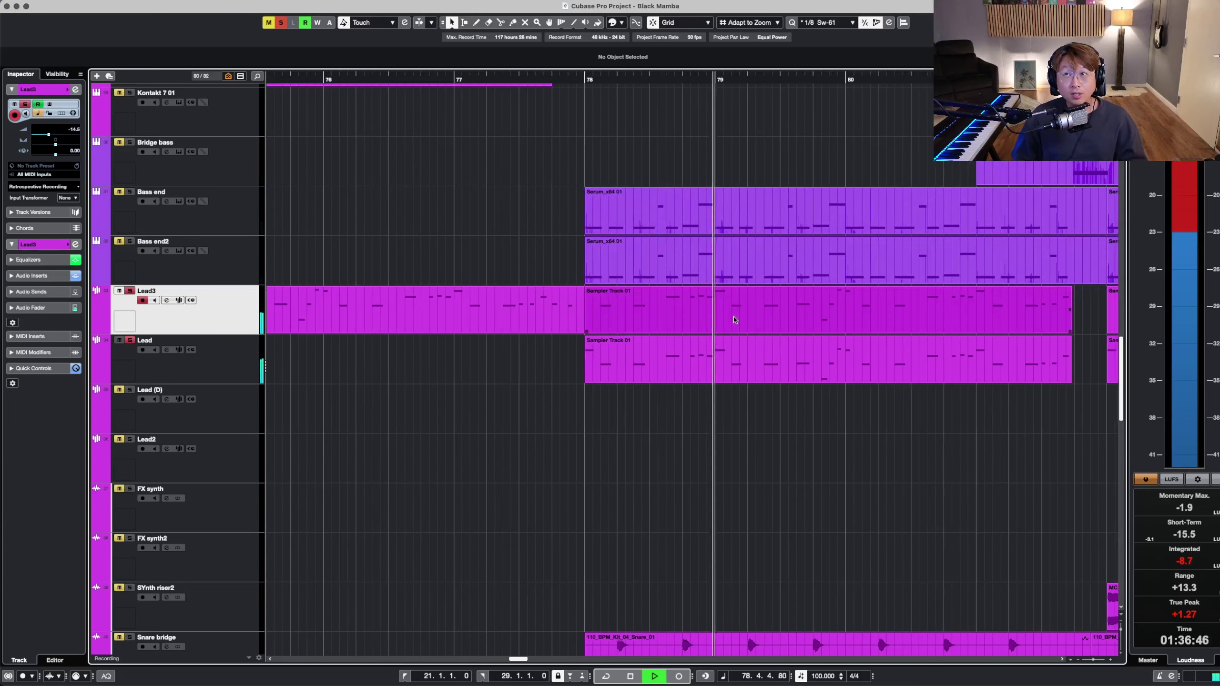
key(g)
key(g)
key(g)
key(g)
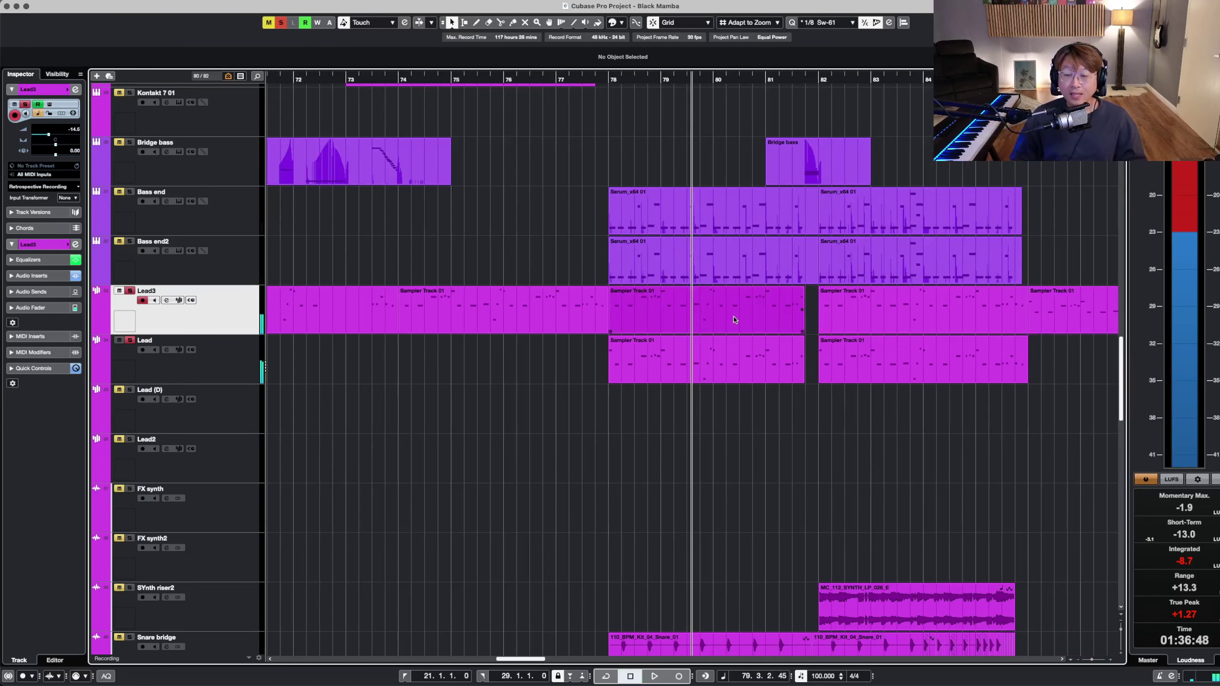
- Add Bass end and Bass end2 to the solo and play them with both leads from bar 78
scroll(567, 257, up, 1)
click(239, 235)
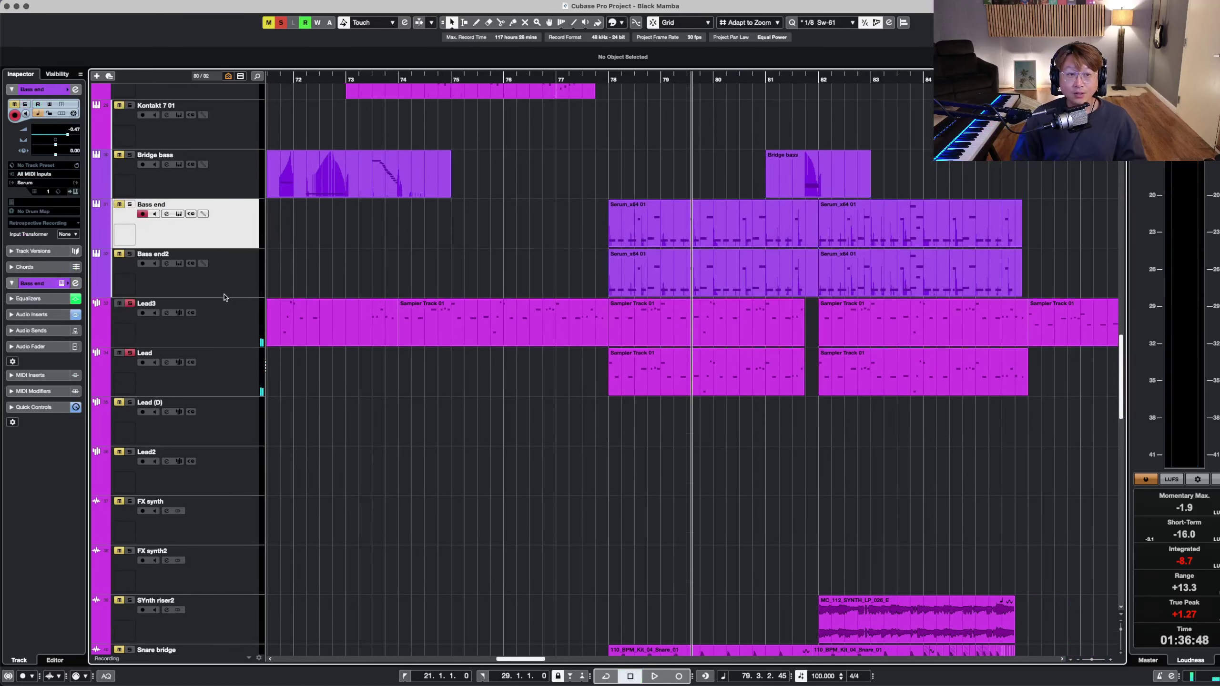
key(s)
click(226, 290)
click(608, 76)
key(g)
key(g)
key(g)
key(g)
key(g)
key(g)
key(g)
key(g)
key(g)
key(g)
key(g)
key(g)
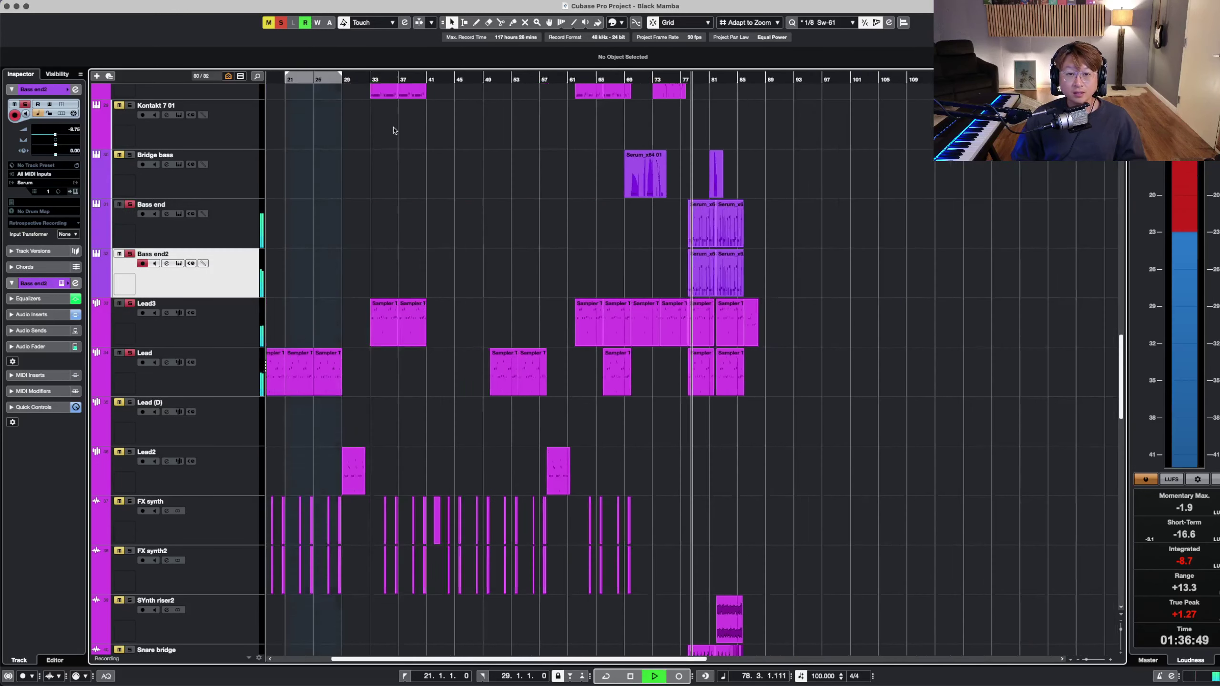
- Add Sampler Track 01 to the solo, play the arrangement from bar 33 to compare, and stop in bar 34
key(shift+g)
key(shift+g)
key(shift+g)
key(shift+g)
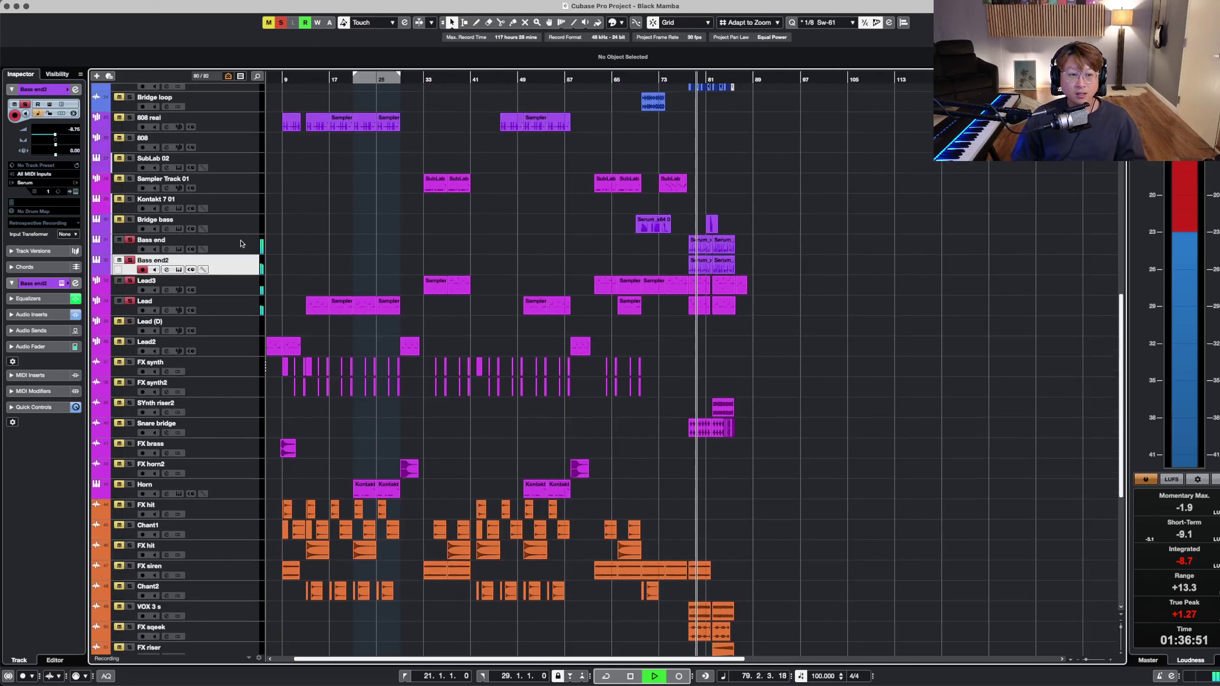
click(248, 186)
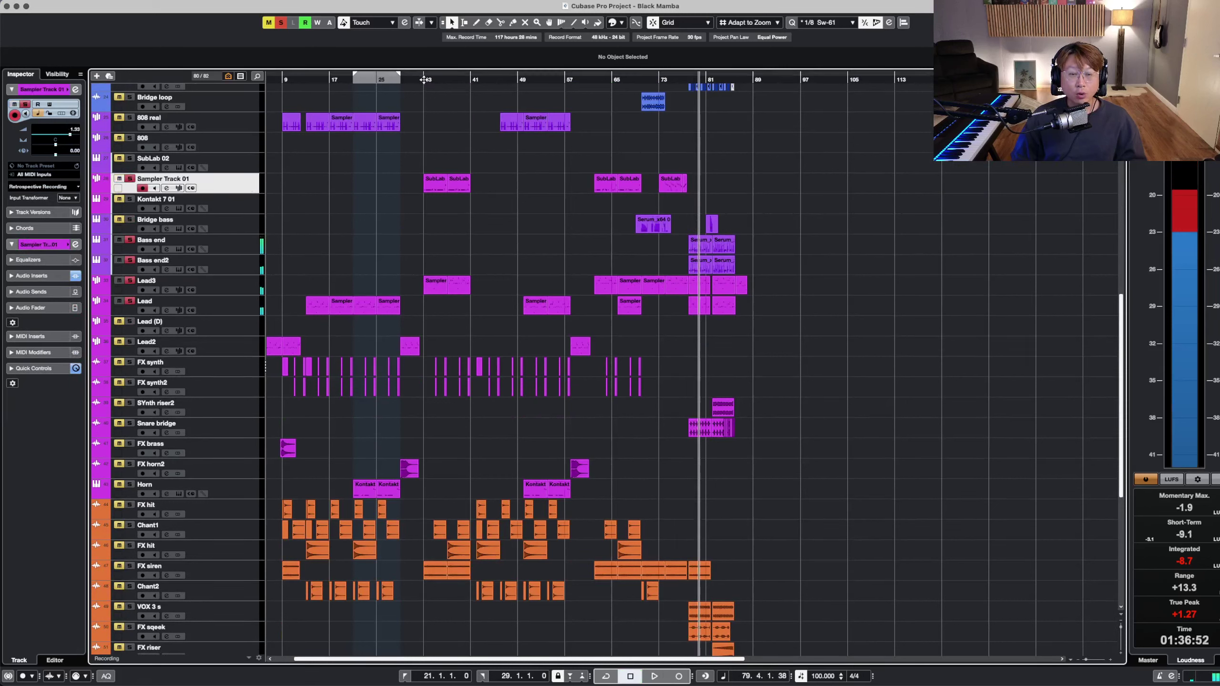
double_click(424, 79)
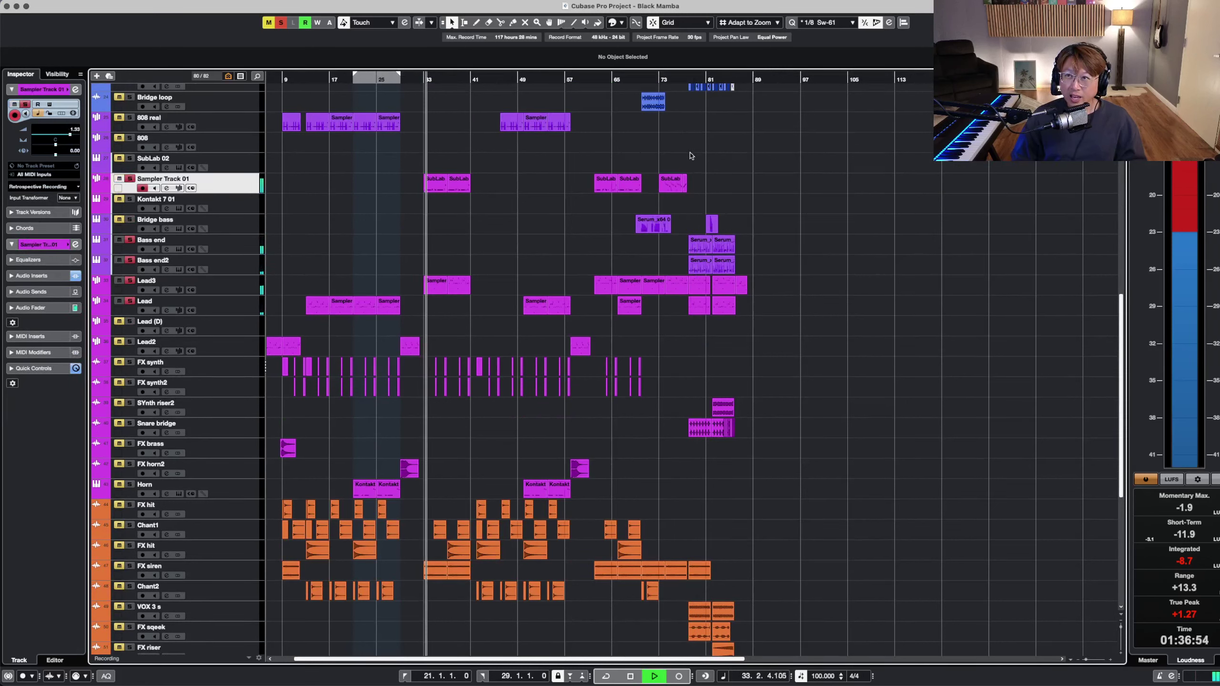
key(space)
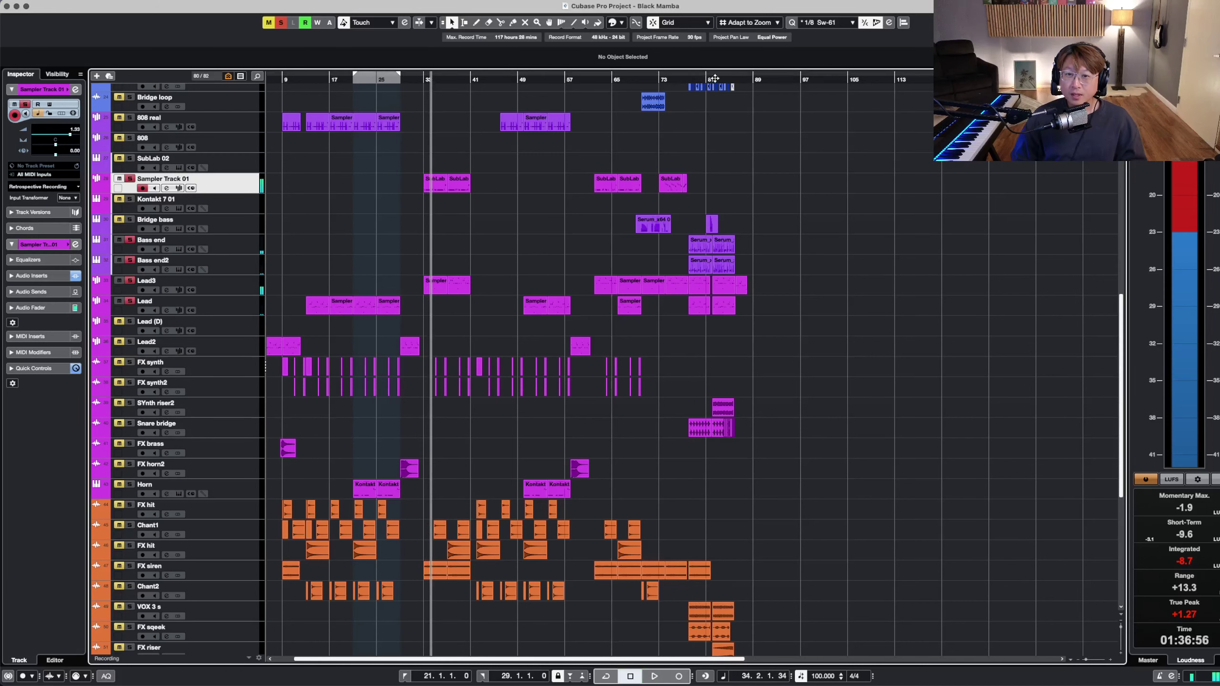
- Return the cursor to bar 78, turn off all solos, and play the full mix from there
drag(712, 78, 780, 213)
key(shift+h)
scroll(779, 214, down, 2)
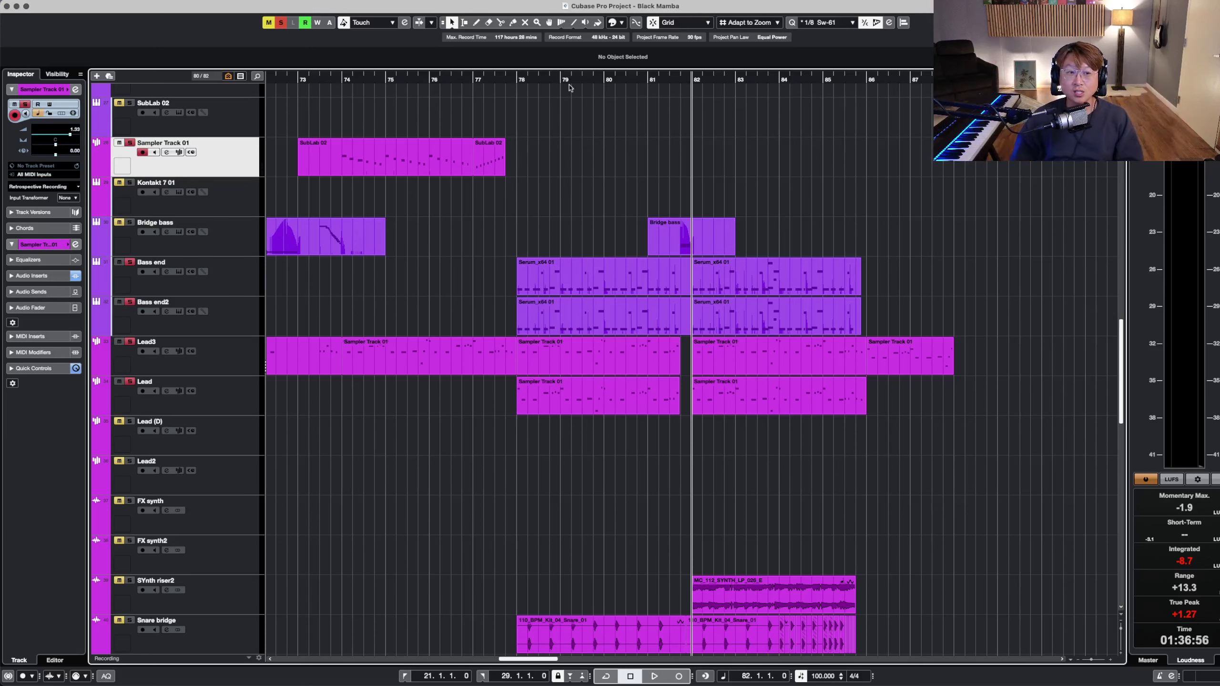
click(518, 78)
key(shift+g)
click(282, 23)
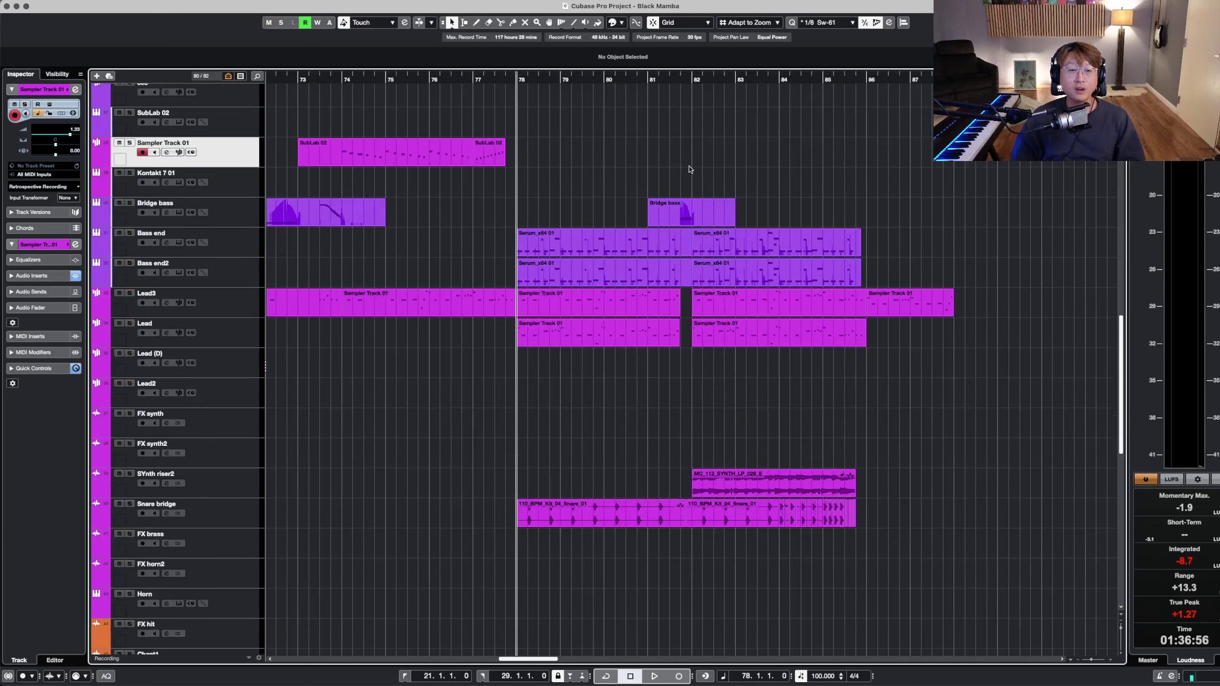
key(space)
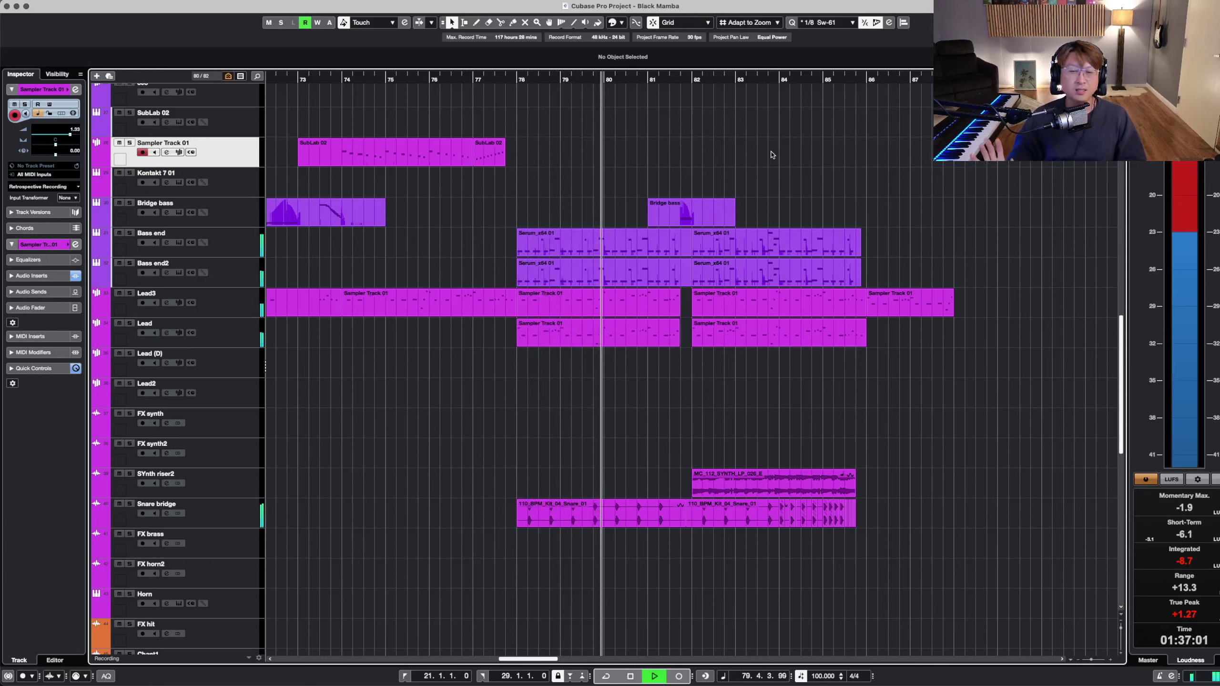
- Follow the playback across the bass, lead and FX tracks of the ending up to bar 84
key(shift+g)
scroll(761, 188, up, 2)
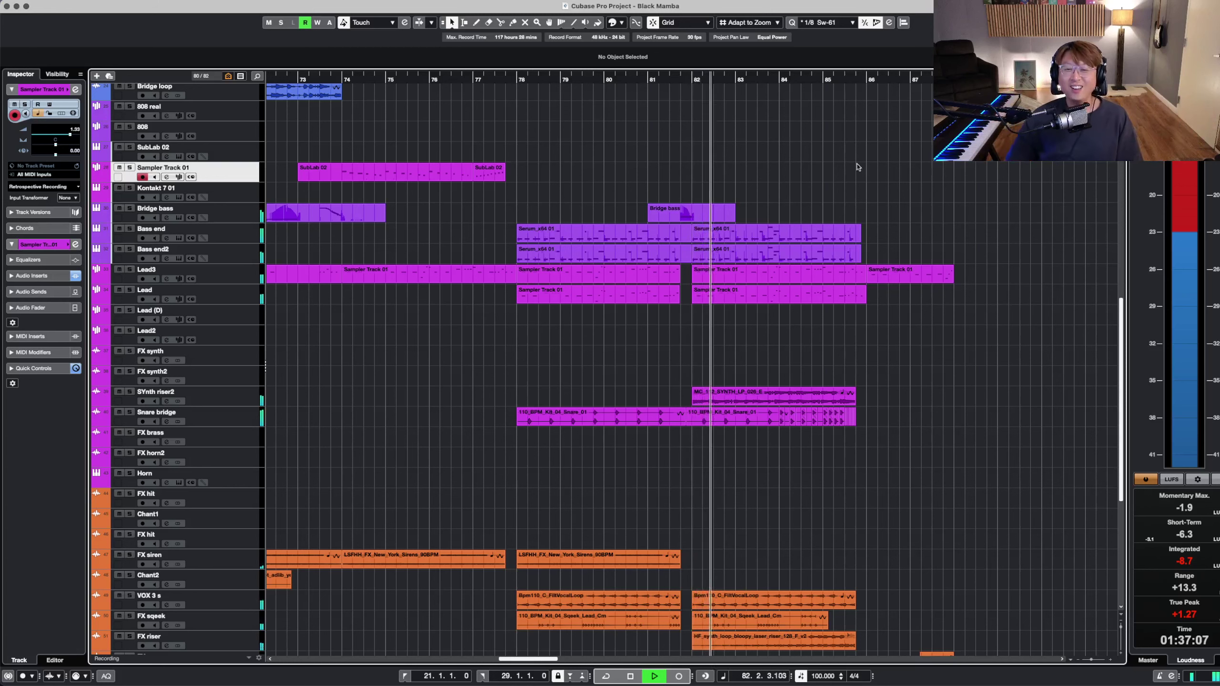
scroll(831, 212, down, 10)
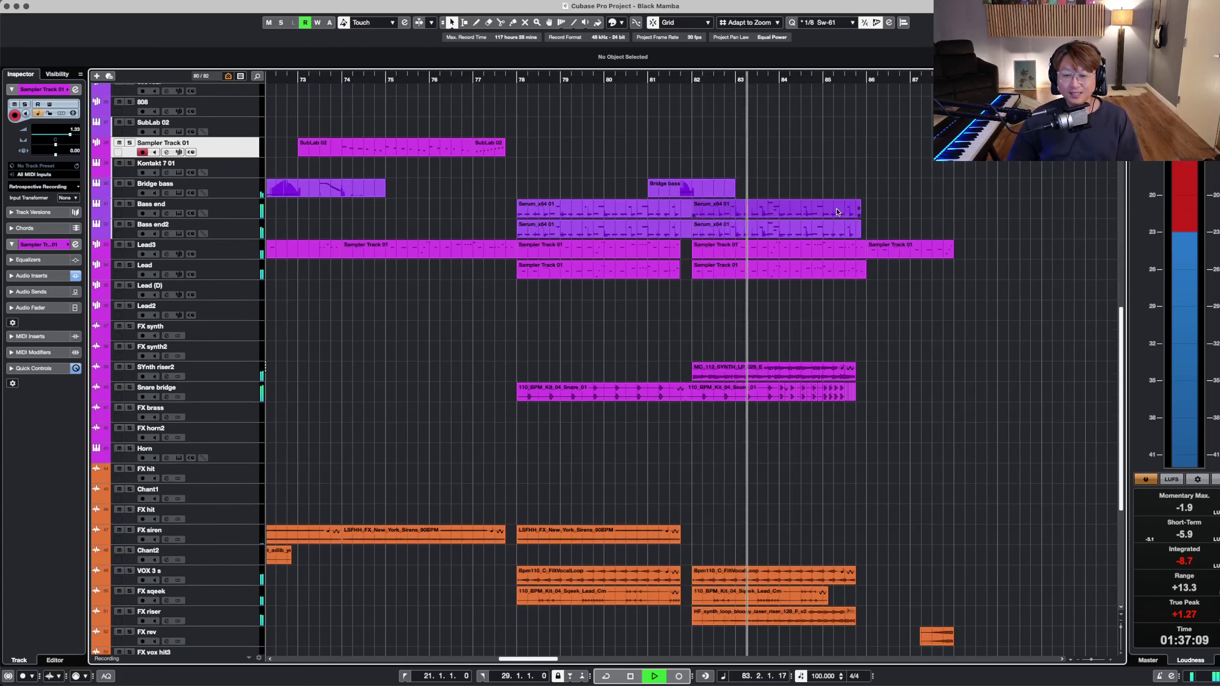
key(h)
key(h)
key(h)
key(h)
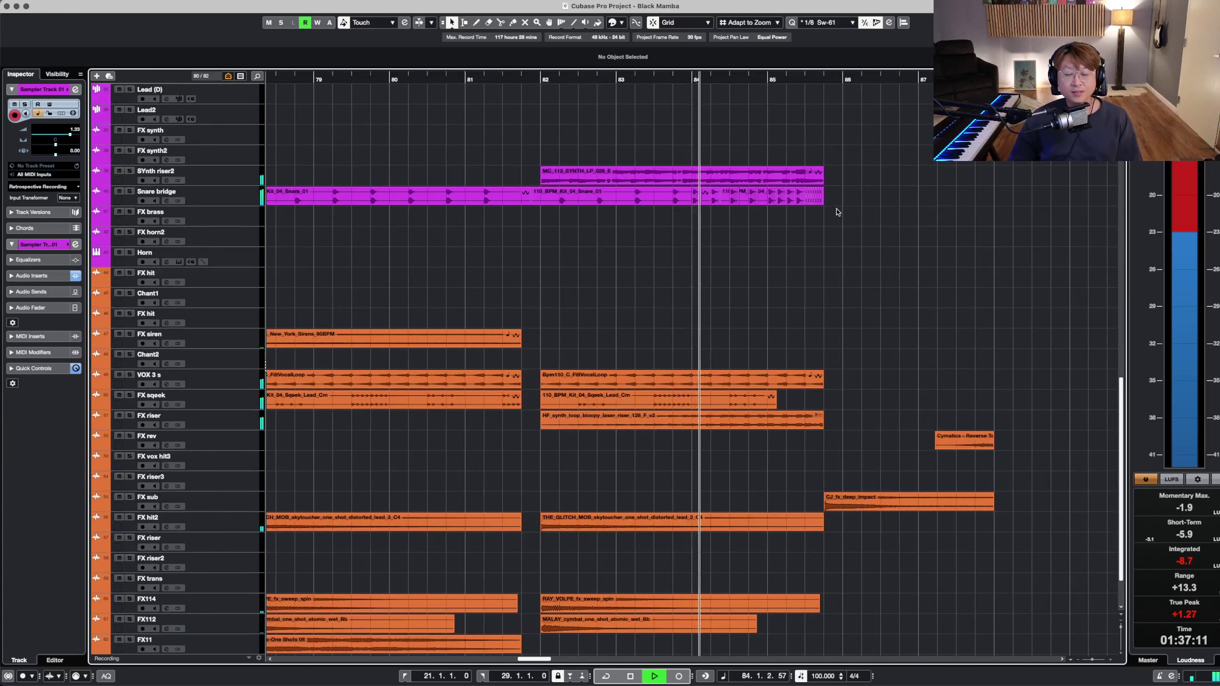
- Follow the full mix across all tracks to the final Lead3 event and stop at the end of bar 87
scroll(837, 212, up, 6)
key(h)
scroll(837, 212, up, 1)
key(g)
key(g)
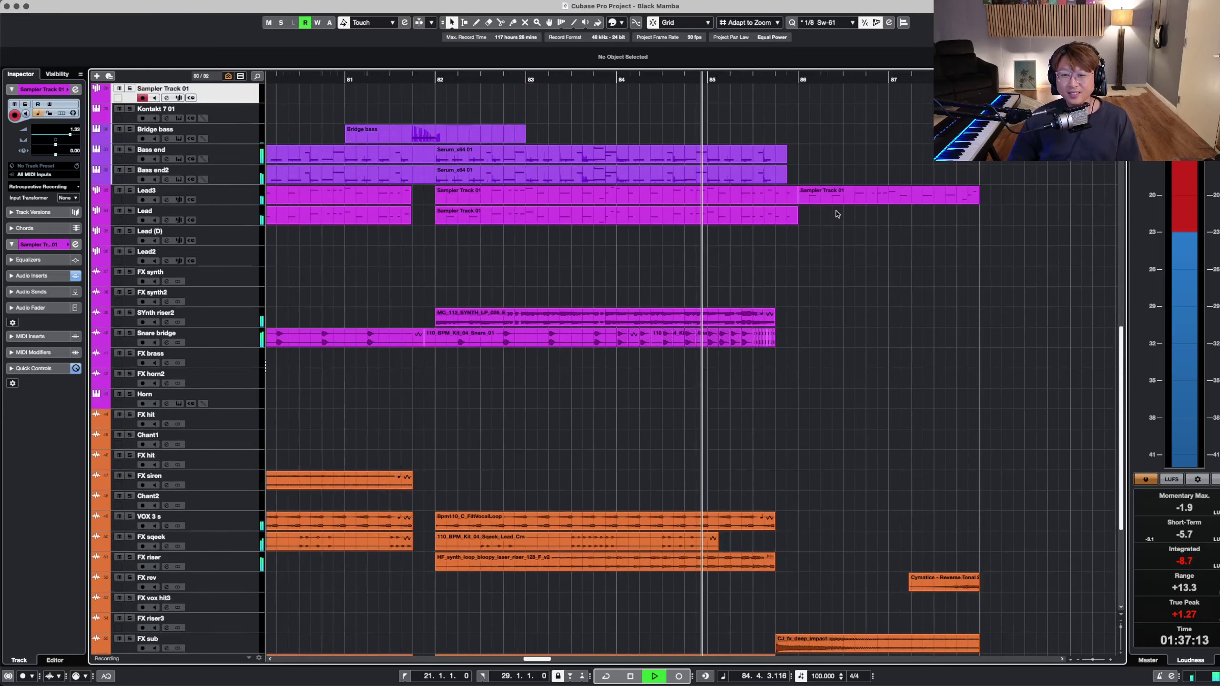
key(shift+g)
key(h)
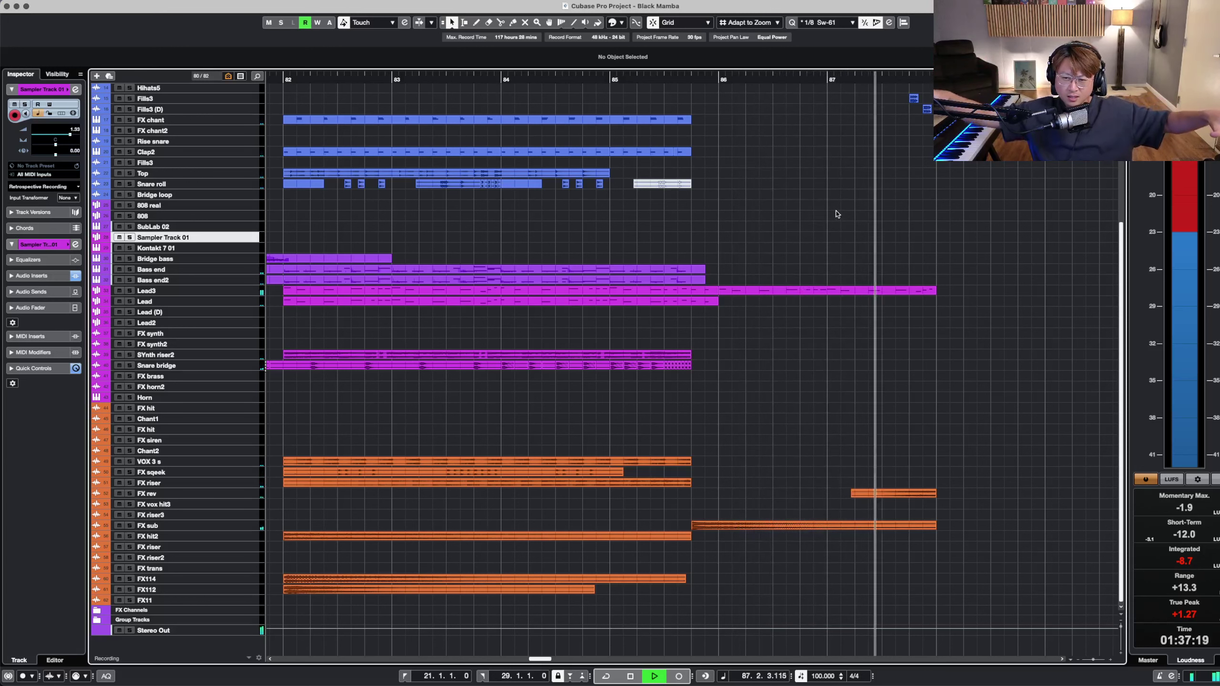
key(space)
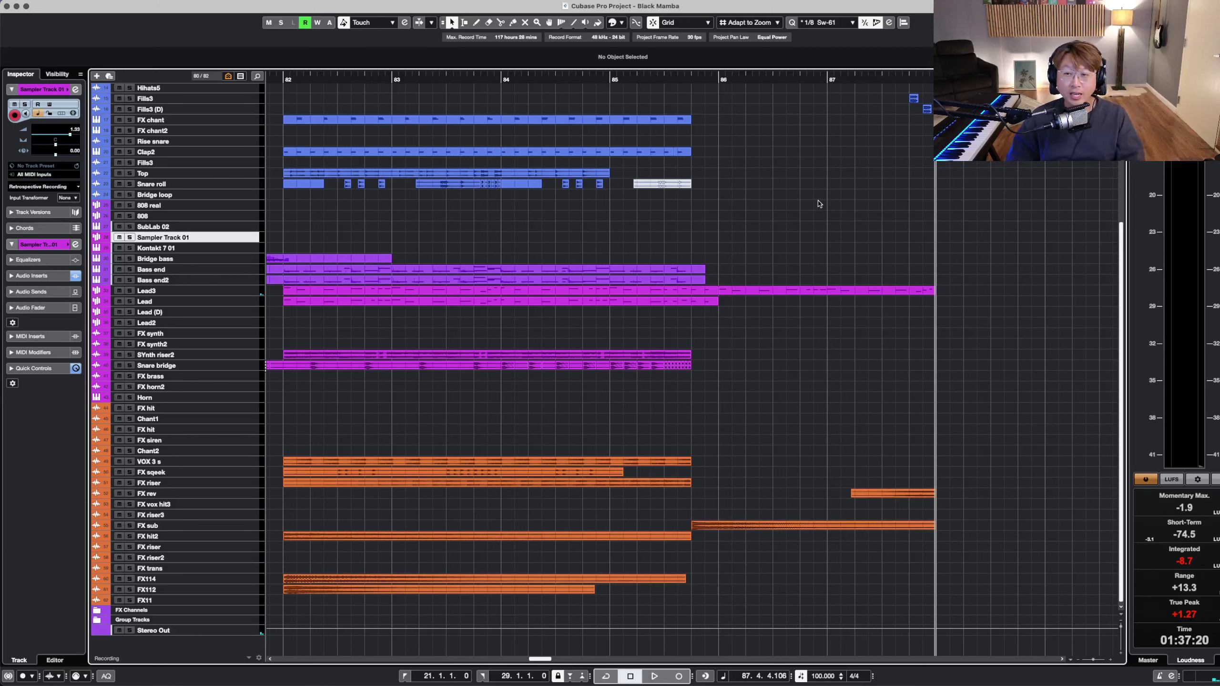
- Look over the whole ending from bar 72 to bar 88, and switch to another application
key(g)
key(g)
key(g)
key(g)
key(g)
key(g)
key(g)
key(g)
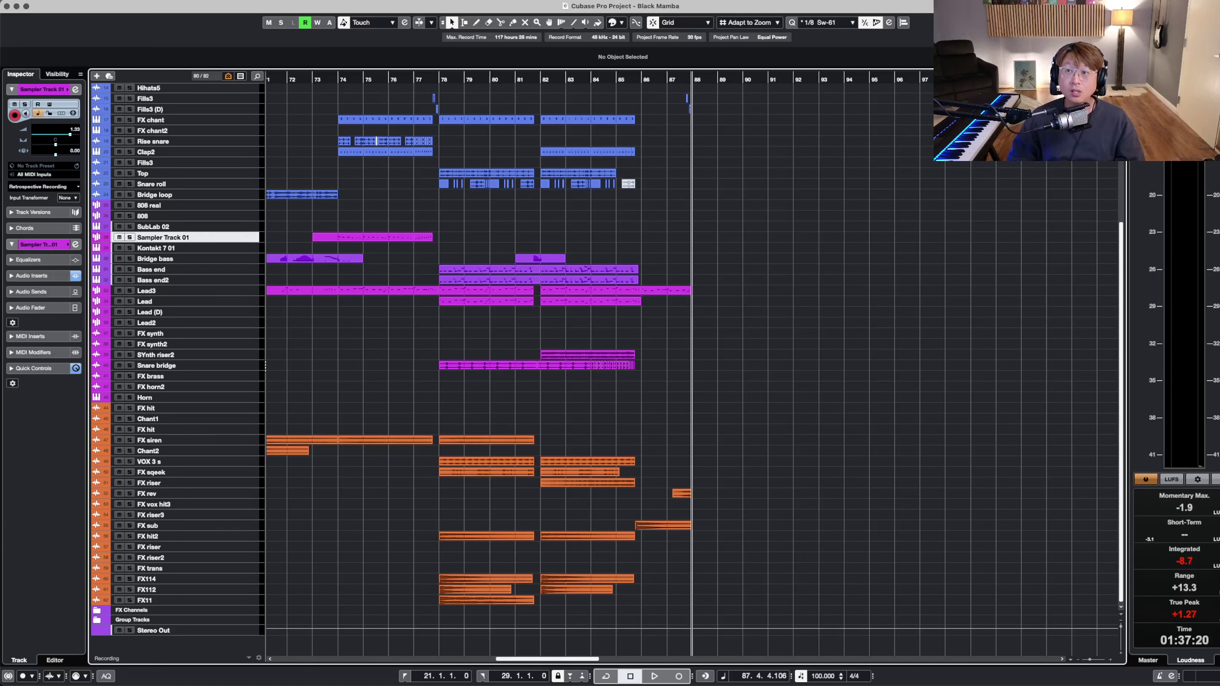
key(super+Tab)
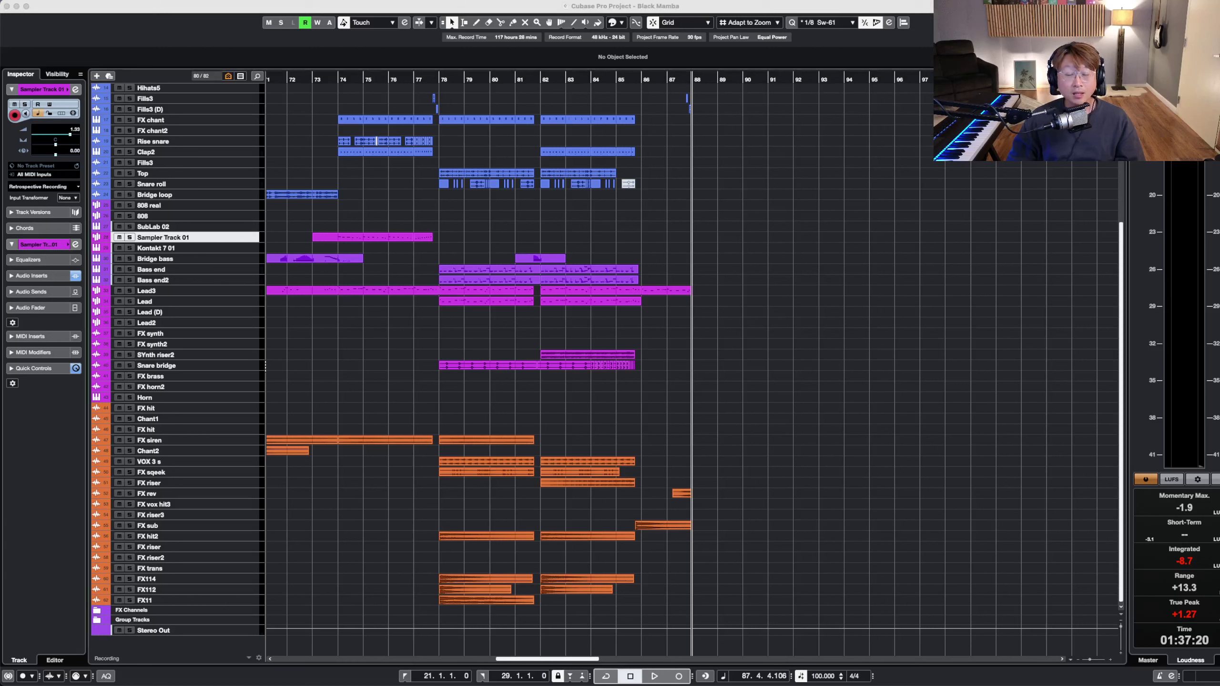